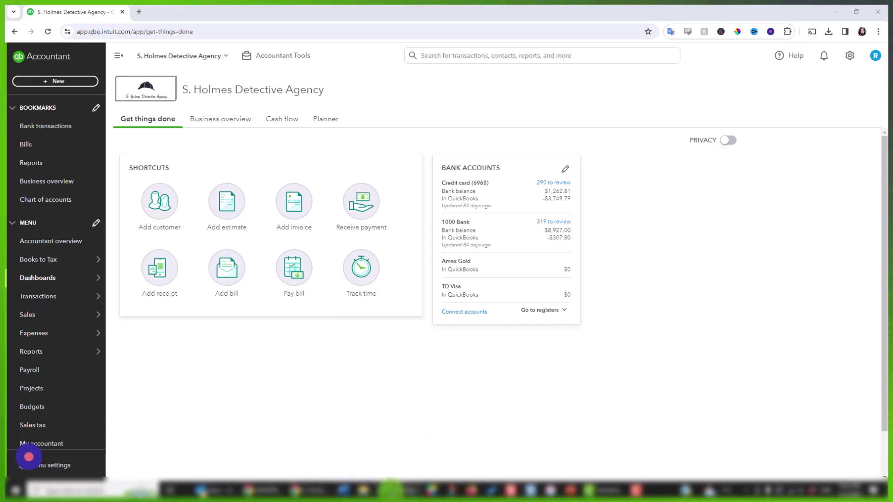
- Switch to the opening balance sheet workbook in Excel and review its assets, liabilities and equity sections
{"action": "left_click", "coordinate": [399, 491]}
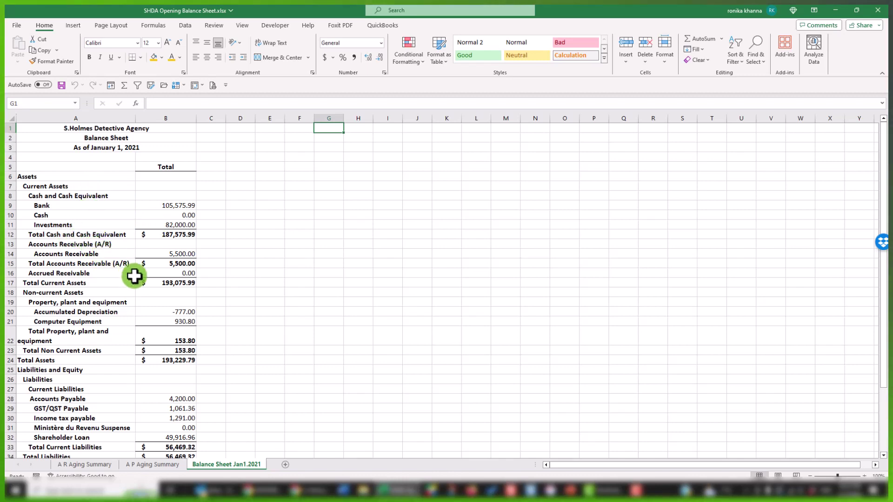
{"action": "scroll", "coordinate": [133, 281], "scroll_direction": "down", "scroll_amount": 3}
{"action": "scroll", "coordinate": [133, 281], "scroll_direction": "up", "scroll_amount": 3}
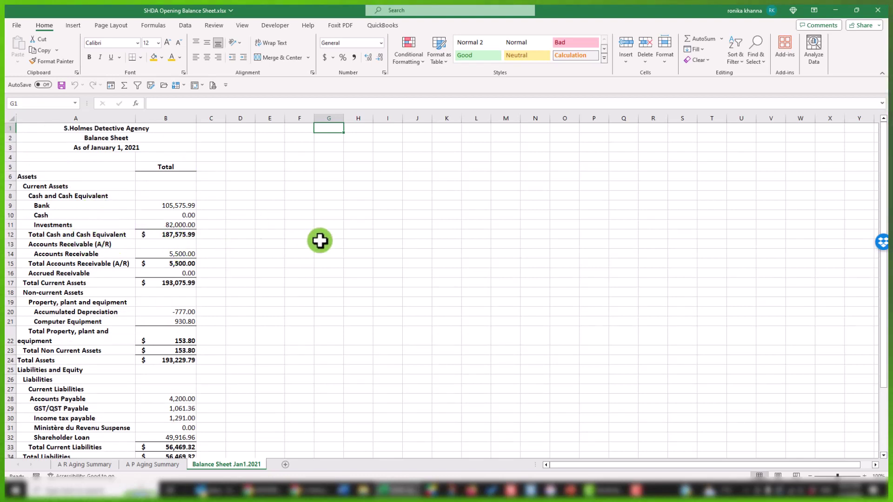
{"action": "scroll", "coordinate": [291, 291], "scroll_direction": "down", "scroll_amount": 2}
{"action": "scroll", "coordinate": [286, 294], "scroll_direction": "down", "scroll_amount": 3}
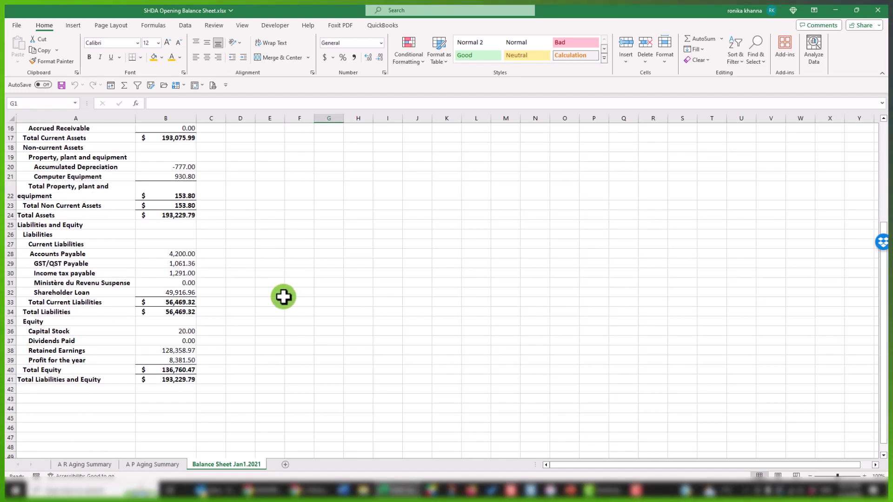
{"action": "scroll", "coordinate": [283, 297], "scroll_direction": "up", "scroll_amount": 5}
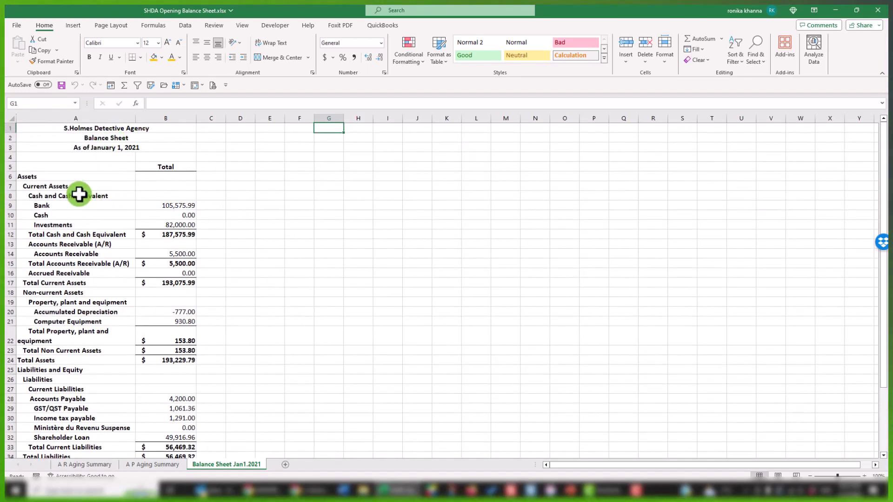
- Examine the Bank, Investments, Accounts Receivable and Computer Equipment lines of the balance sheet
{"action": "left_click", "coordinate": [43, 206]}
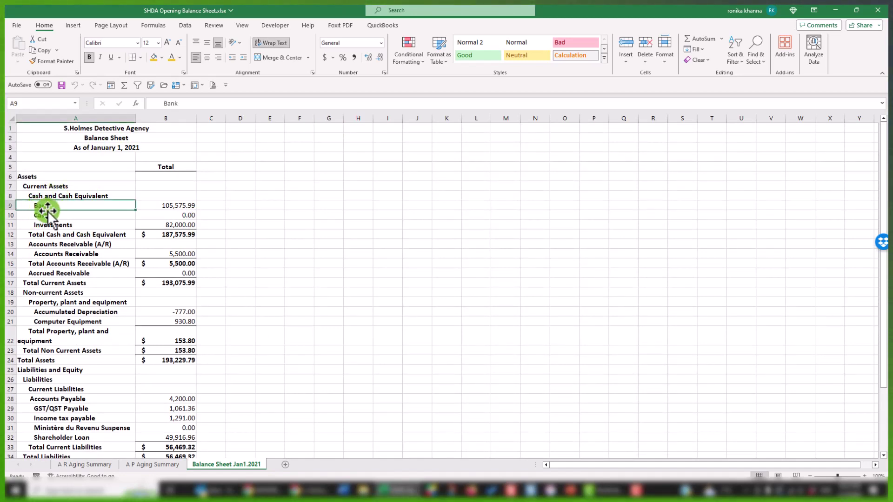
{"action": "left_click", "coordinate": [171, 208]}
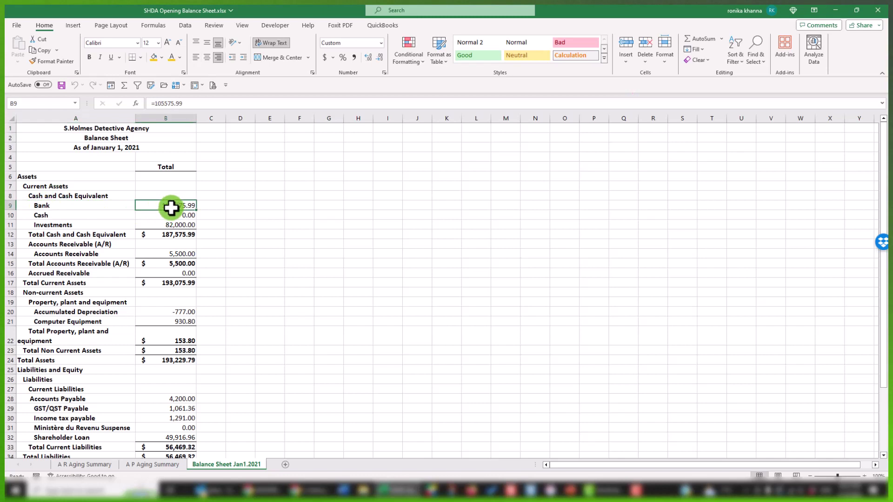
{"action": "left_click", "coordinate": [69, 225]}
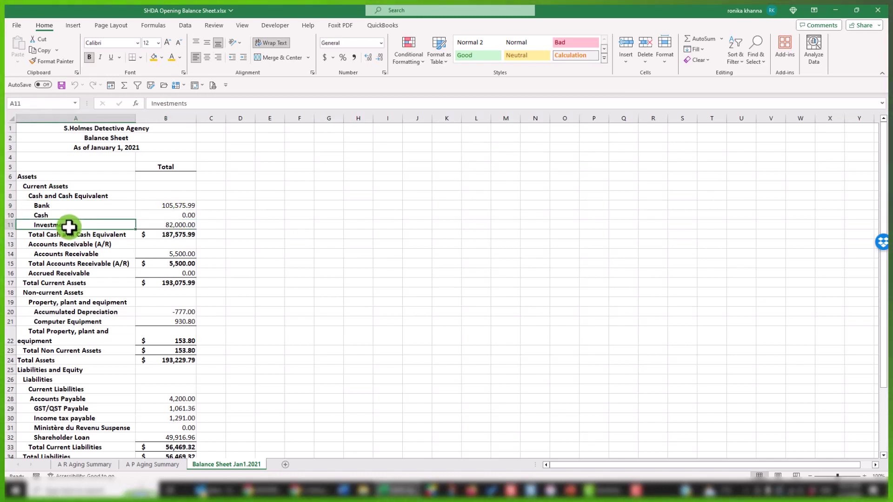
{"action": "left_click", "coordinate": [60, 255]}
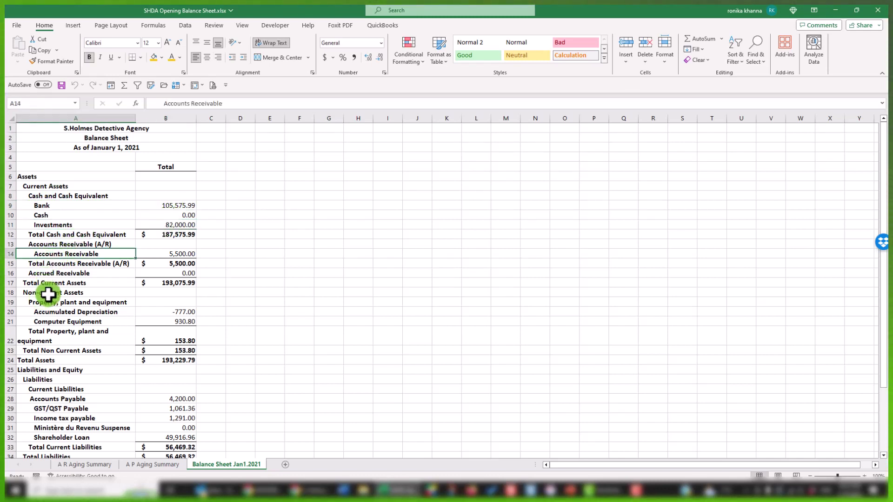
{"action": "left_click", "coordinate": [57, 322]}
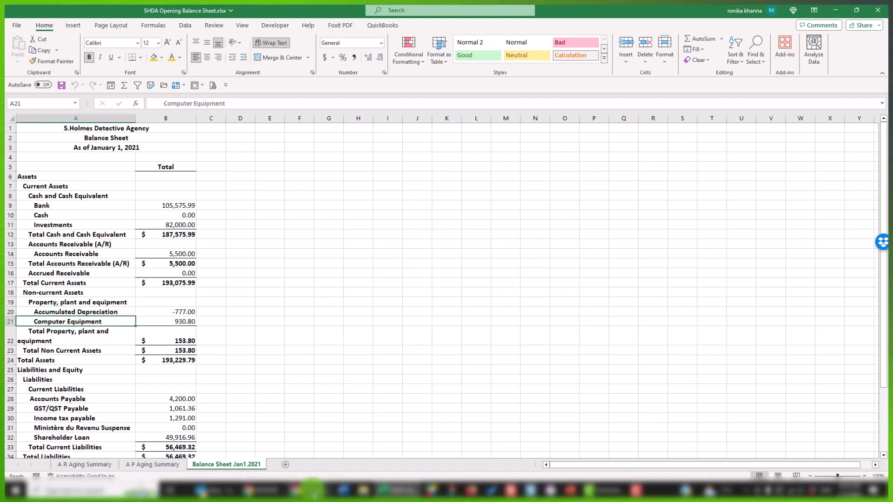
- Switch to QuickBooks Online and open the chart of accounts
{"action": "left_click", "coordinate": [326, 447]}
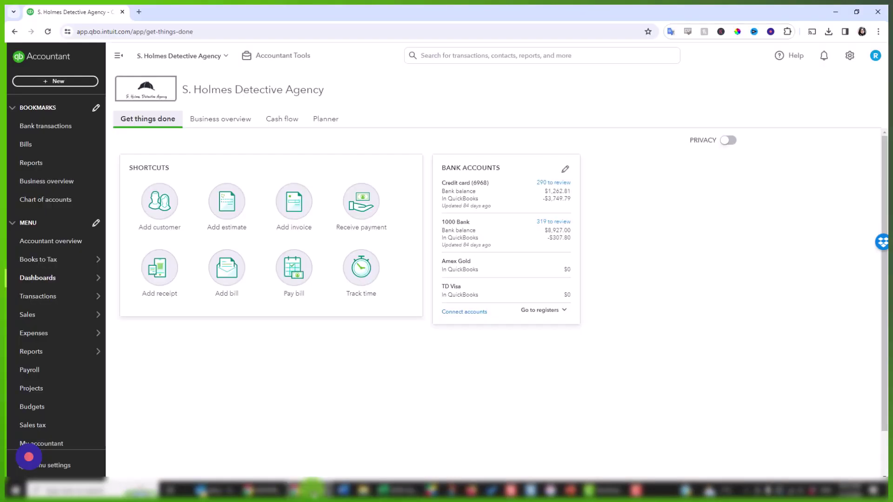
{"action": "mouse_move", "coordinate": [74, 303]}
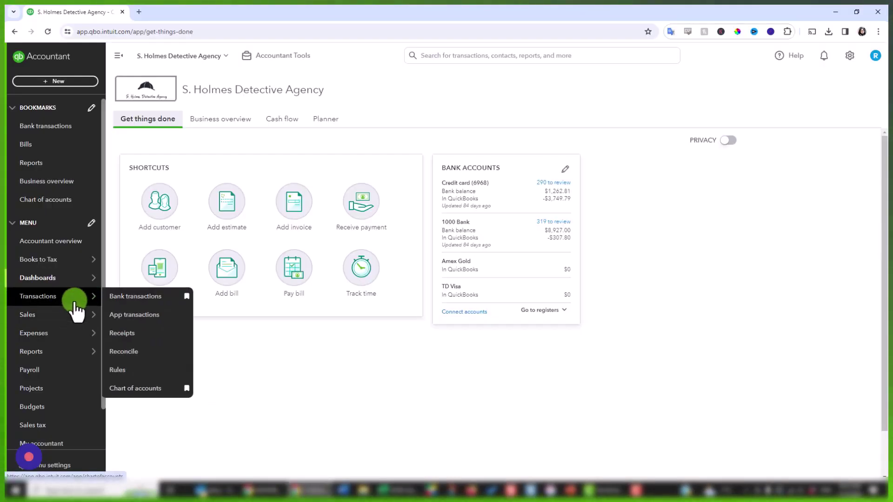
{"action": "left_click", "coordinate": [133, 388]}
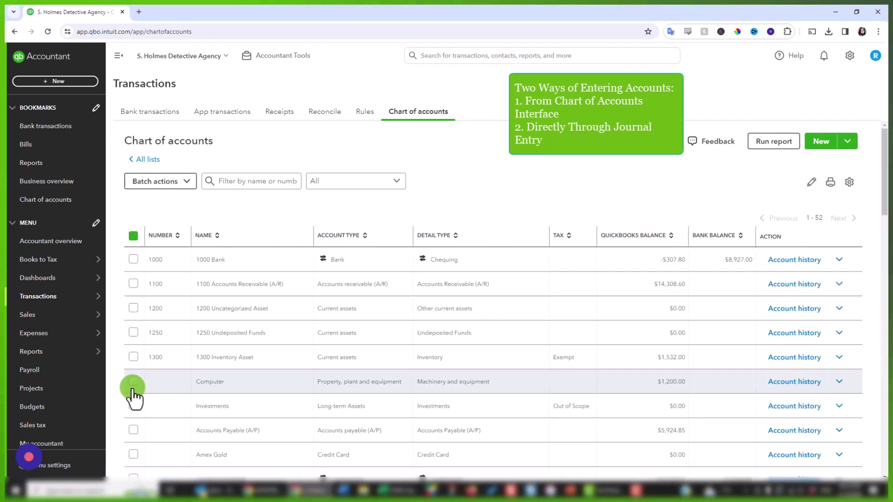
{"action": "scroll", "coordinate": [422, 323], "scroll_direction": "down", "scroll_amount": 1}
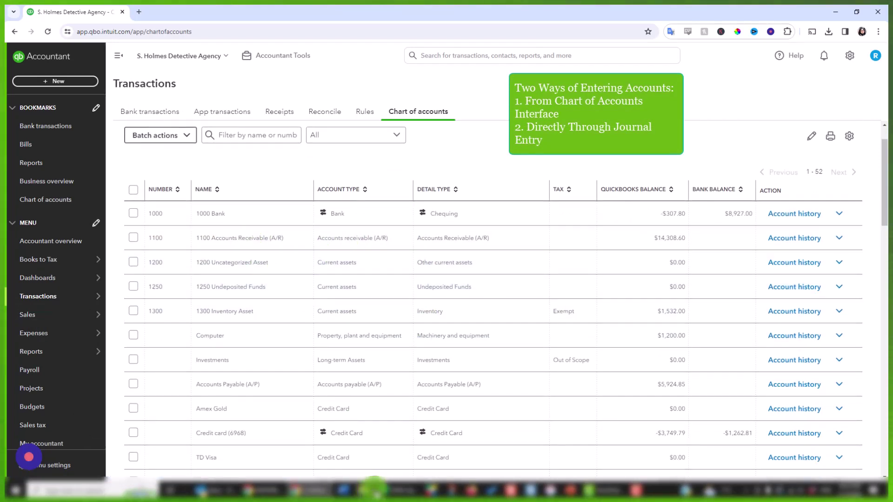
- Compare the accounts on the Excel balance sheet with the QuickBooks chart of accounts
{"action": "left_click", "coordinate": [392, 490]}
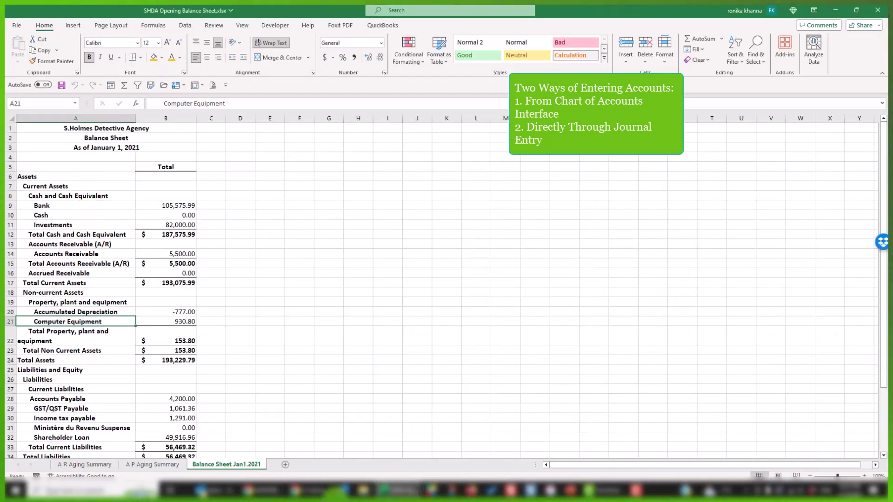
{"action": "left_click", "coordinate": [393, 491]}
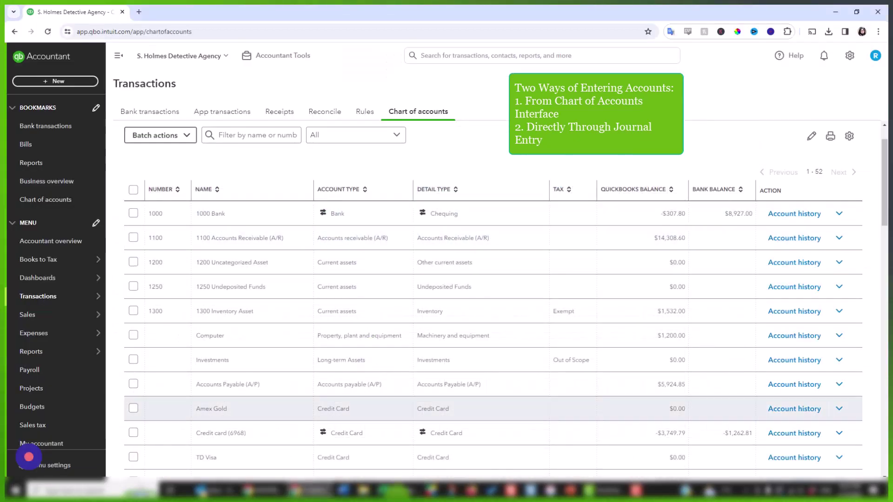
{"action": "left_click", "coordinate": [392, 491]}
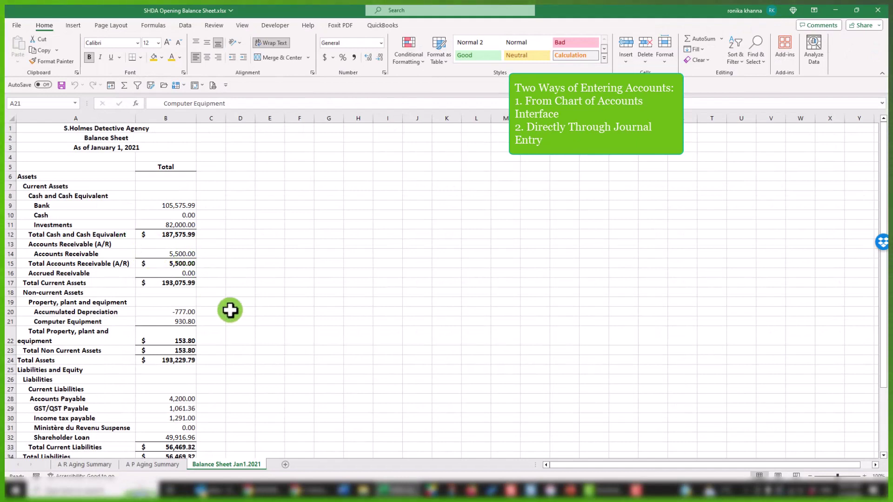
{"action": "left_click", "coordinate": [394, 490]}
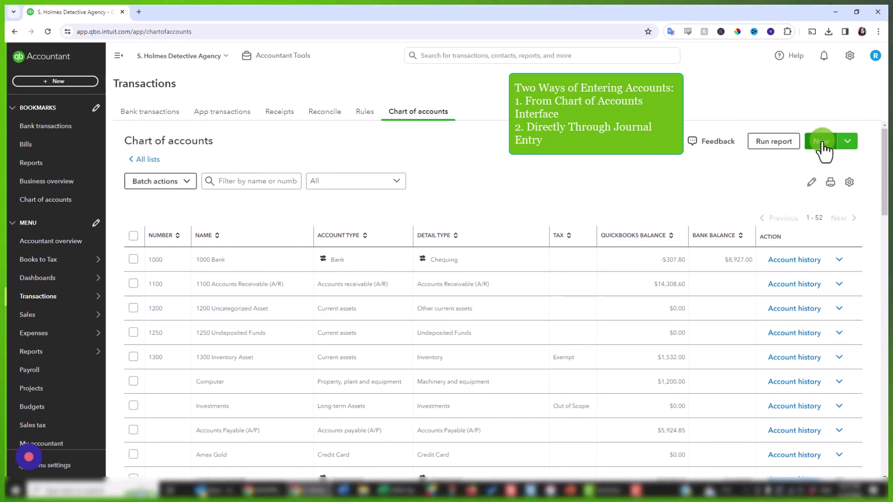
- Look at the account type and detail type choices in a new account form, and close it without saving
{"action": "left_click", "coordinate": [822, 145]}
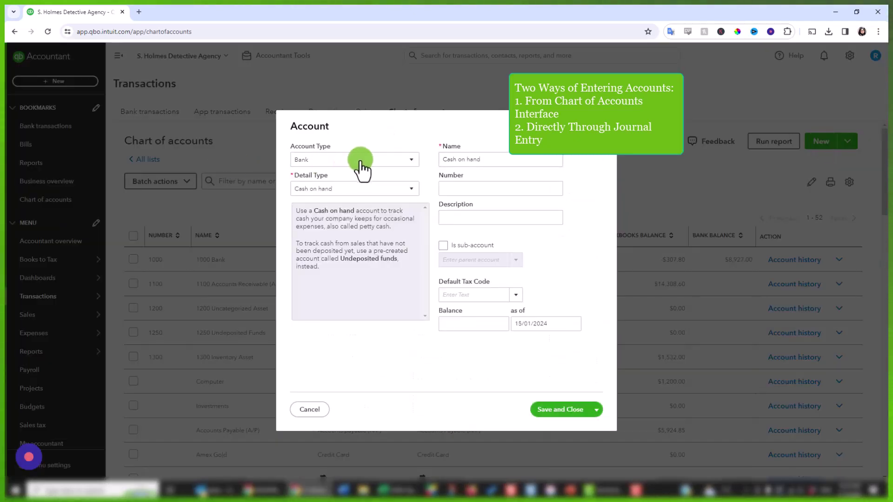
{"action": "left_click", "coordinate": [346, 161]}
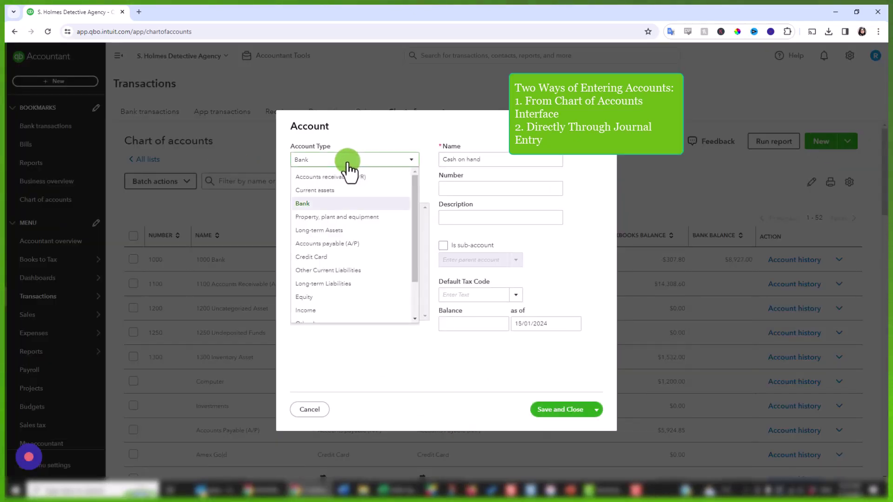
{"action": "left_click", "coordinate": [345, 160]}
{"action": "left_click", "coordinate": [347, 189]}
{"action": "left_click", "coordinate": [346, 190]}
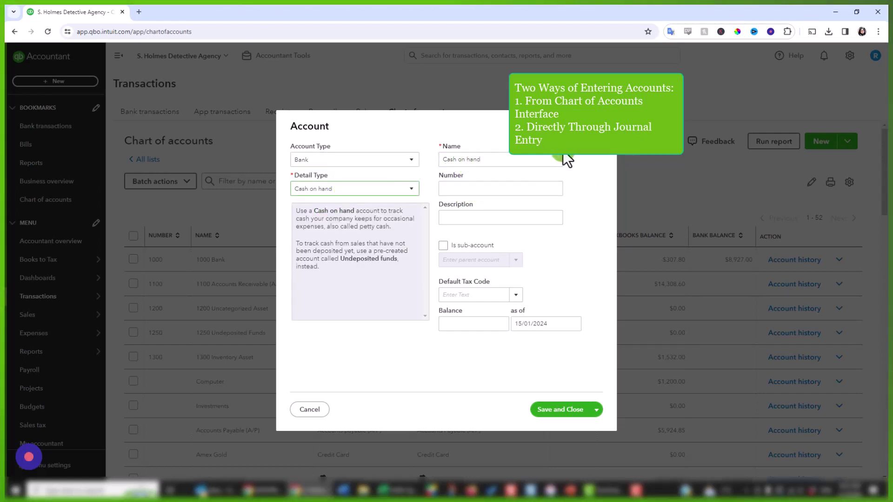
{"action": "left_click", "coordinate": [604, 126]}
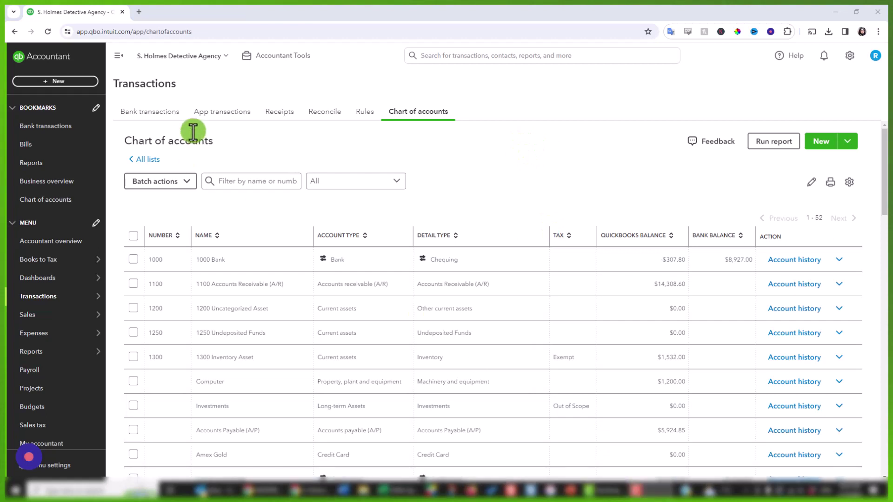
- Create a new journal entry and set its journal date to 01/01/2021
{"action": "left_click", "coordinate": [35, 82]}
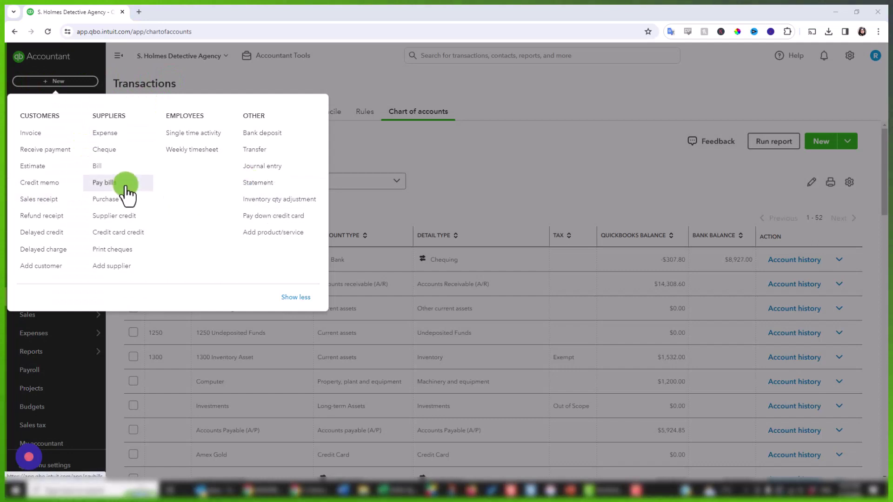
{"action": "left_click", "coordinate": [261, 169]}
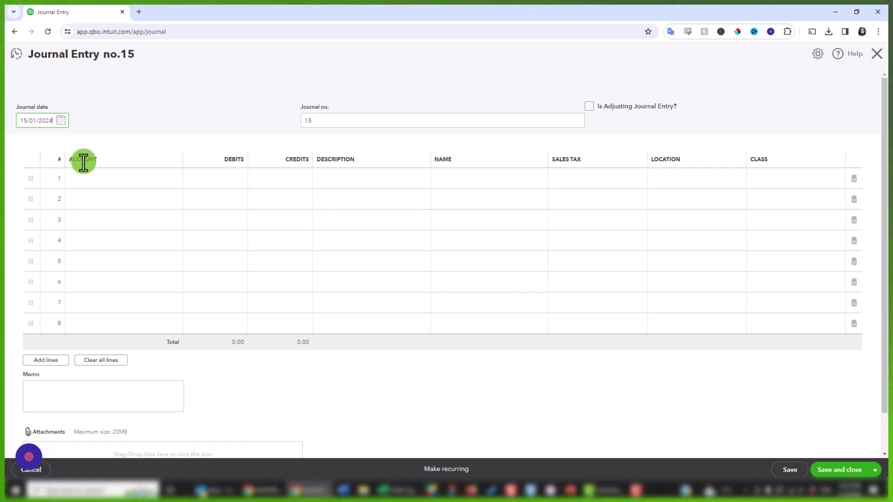
{"action": "left_click", "coordinate": [61, 122]}
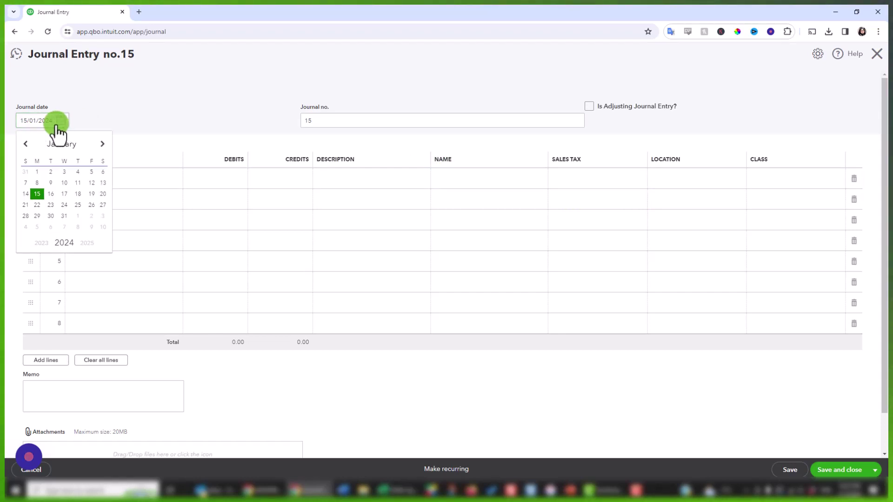
{"action": "left_click_drag", "start_coordinate": [53, 121], "coordinate": [9, 120]}
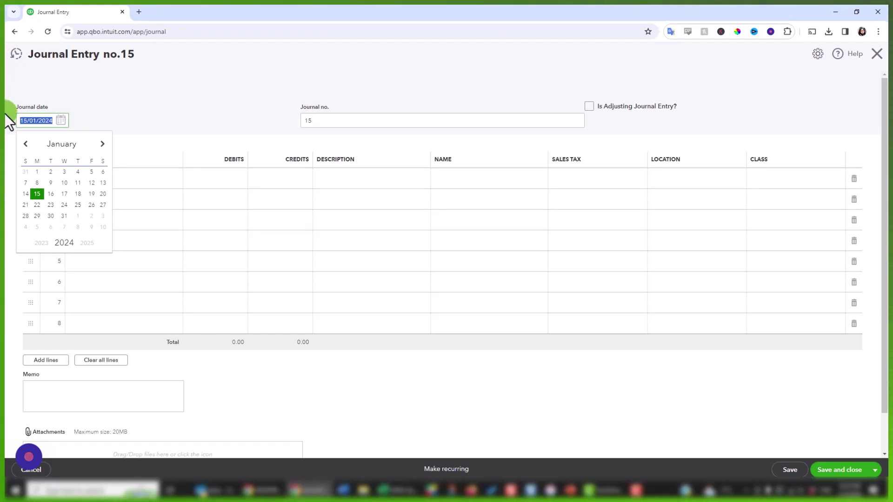
{"action": "type", "text": "1/1/21"}
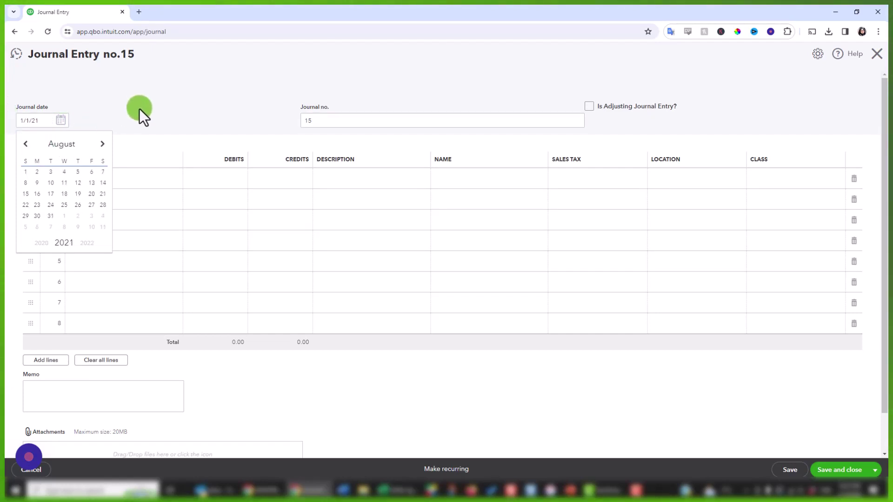
{"action": "left_click", "coordinate": [26, 145]}
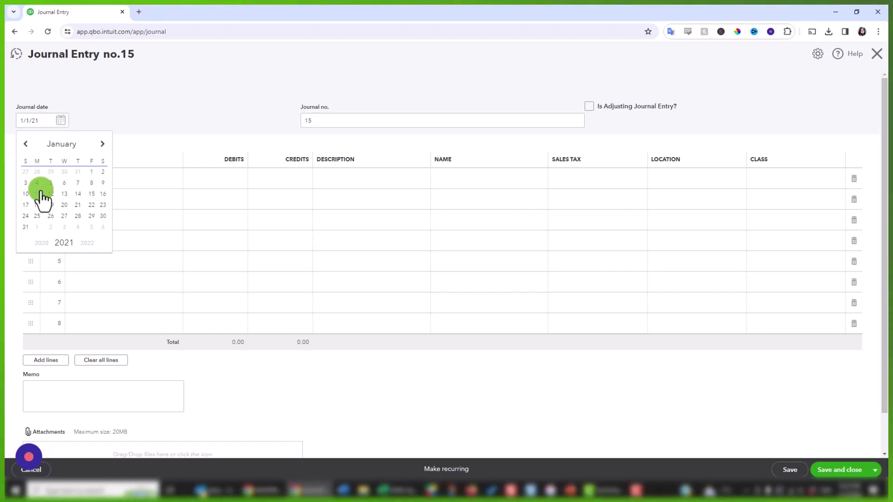
{"action": "left_click", "coordinate": [91, 173]}
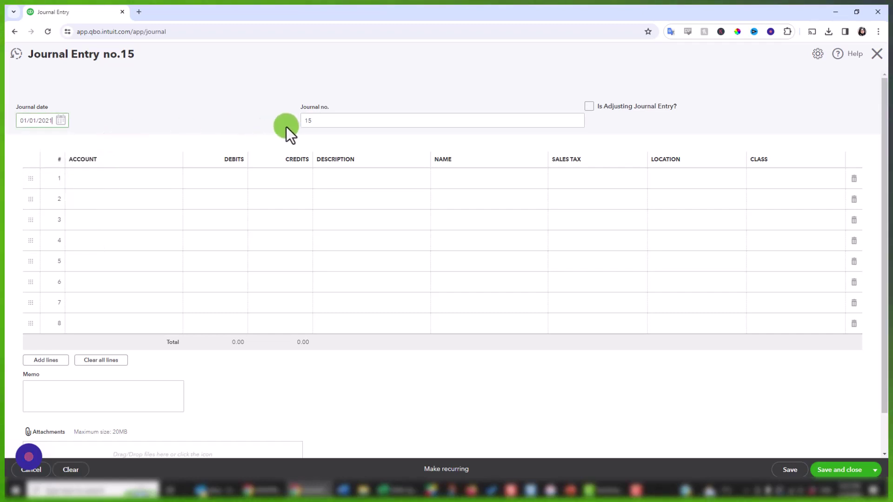
- Replace the journal number with OpenBalances
{"action": "left_click", "coordinate": [326, 122]}
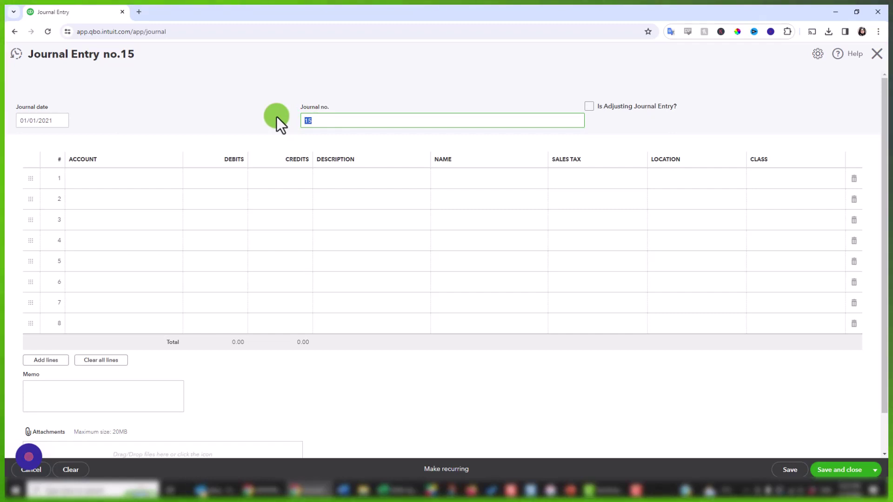
{"action": "type", "text": "Ope"}
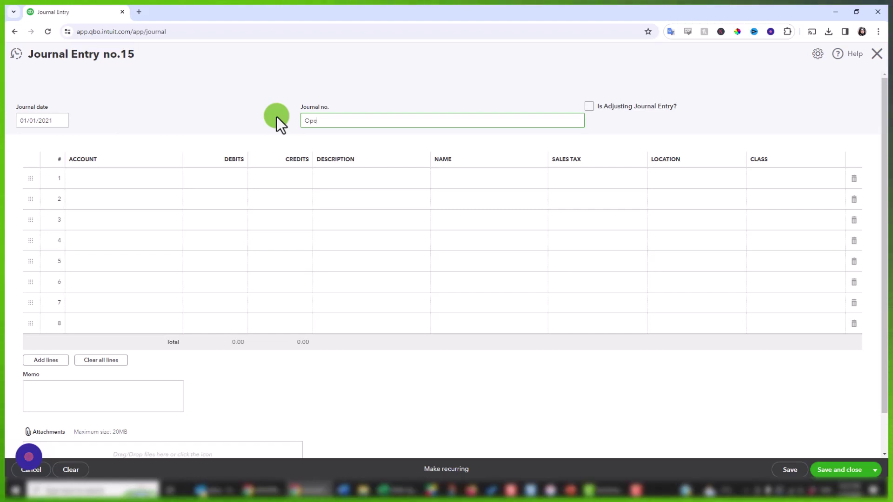
{"action": "type", "text": "nBalances"}
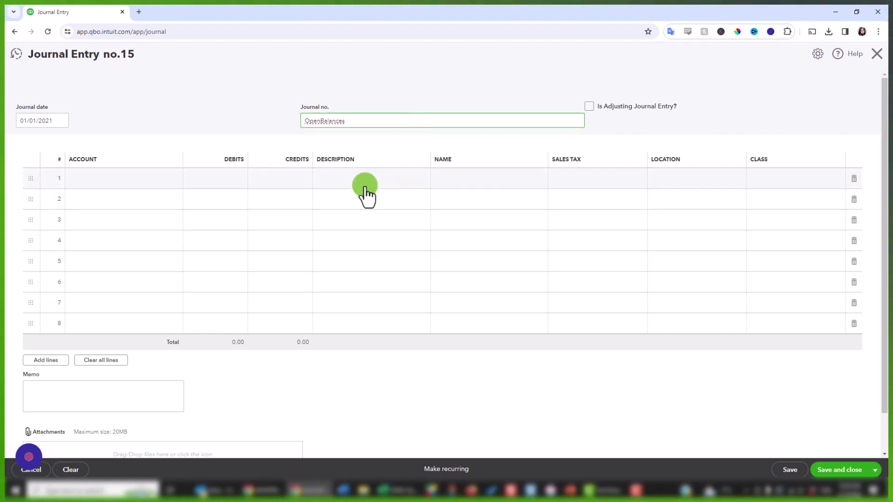
- Switch to the Excel balance sheet and check the Bank, Investments and Accounts Receivable lines for the journal entry
{"action": "left_click", "coordinate": [344, 183]}
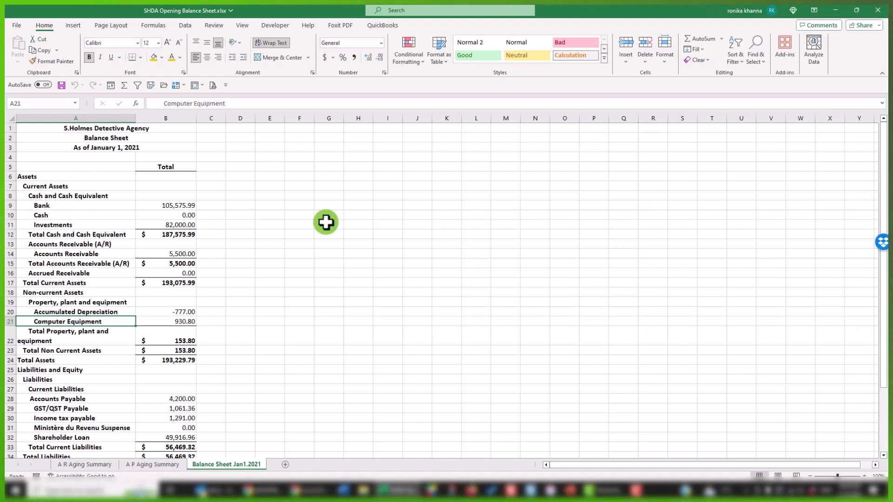
{"action": "left_click", "coordinate": [45, 207]}
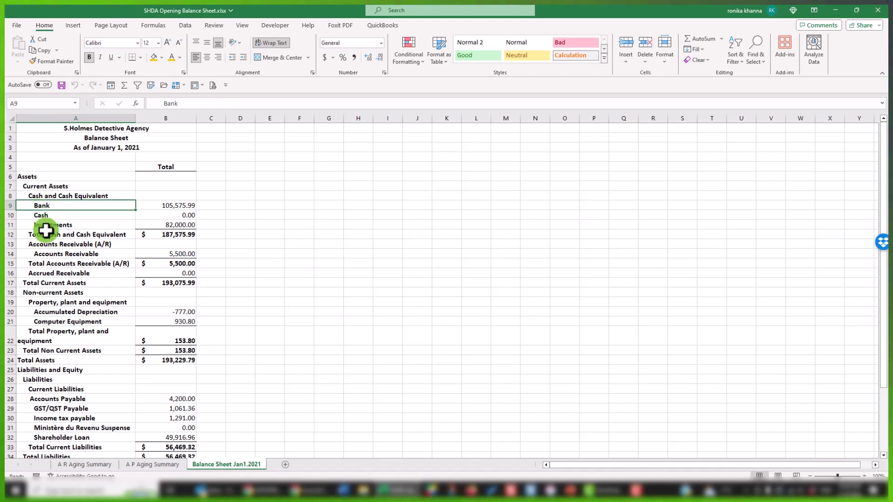
{"action": "left_click", "coordinate": [50, 226]}
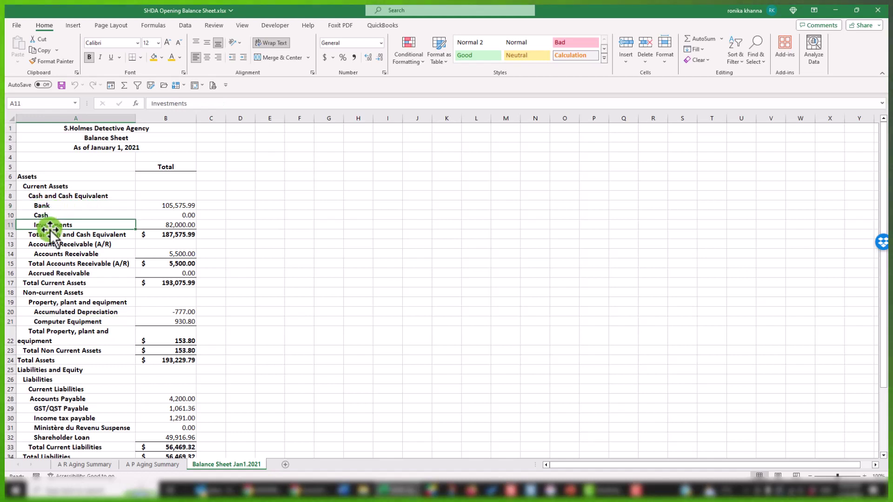
{"action": "left_click", "coordinate": [47, 255]}
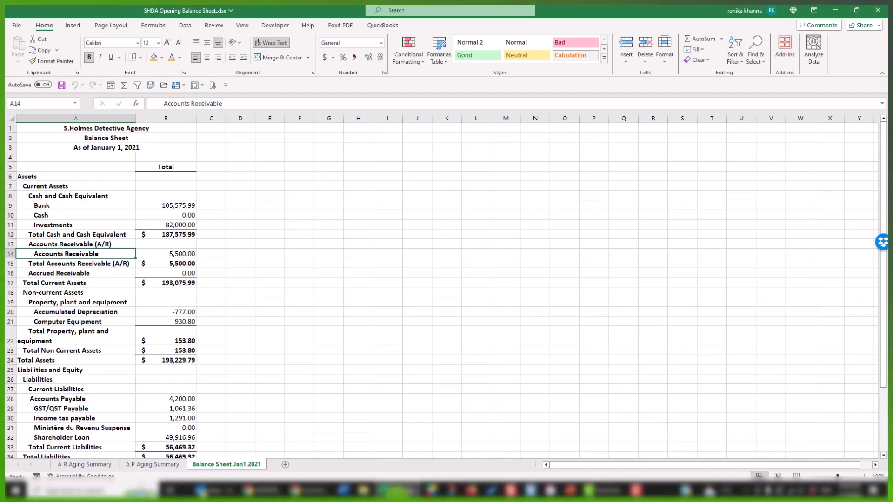
- Return to the QuickBooks journal entry and arrange its window side by side with the SHDA Opening Balance Sheet workbook
{"action": "left_click", "coordinate": [307, 491]}
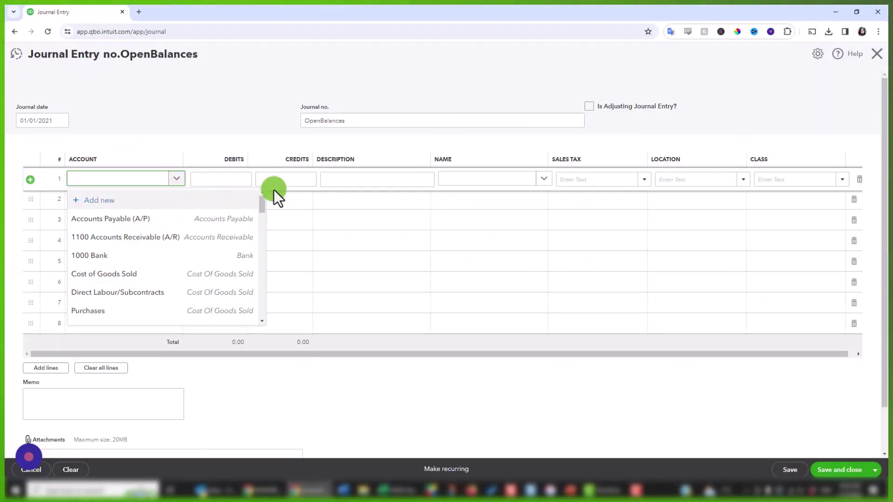
{"action": "left_click", "coordinate": [401, 70]}
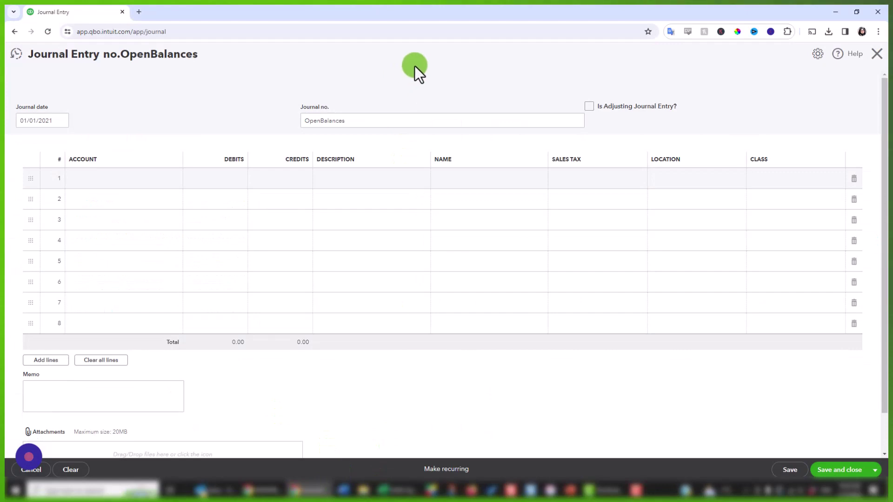
{"action": "left_click_drag", "start_coordinate": [517, 8], "coordinate": [83, 6]}
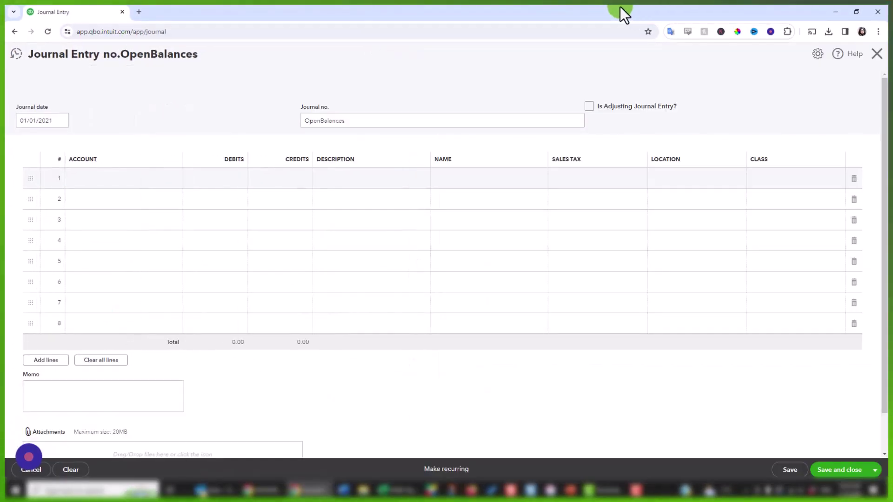
{"action": "left_click_drag", "start_coordinate": [622, 10], "coordinate": [0, 18]}
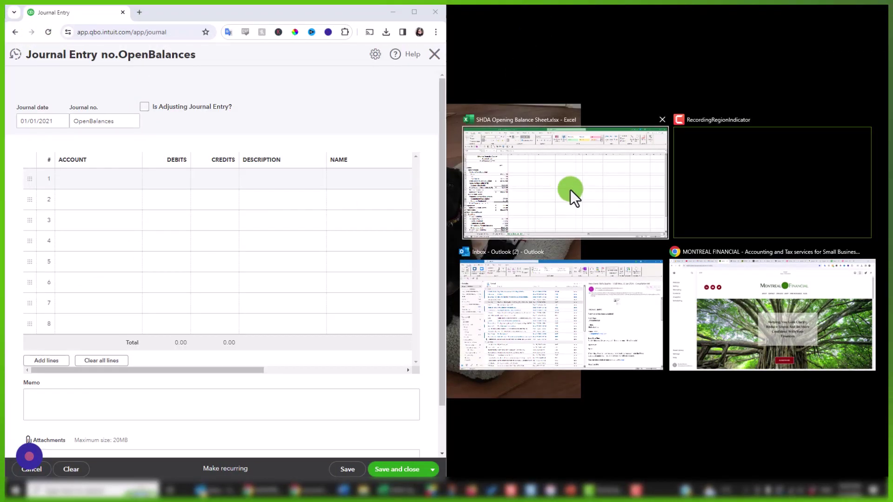
{"action": "left_click", "coordinate": [570, 190]}
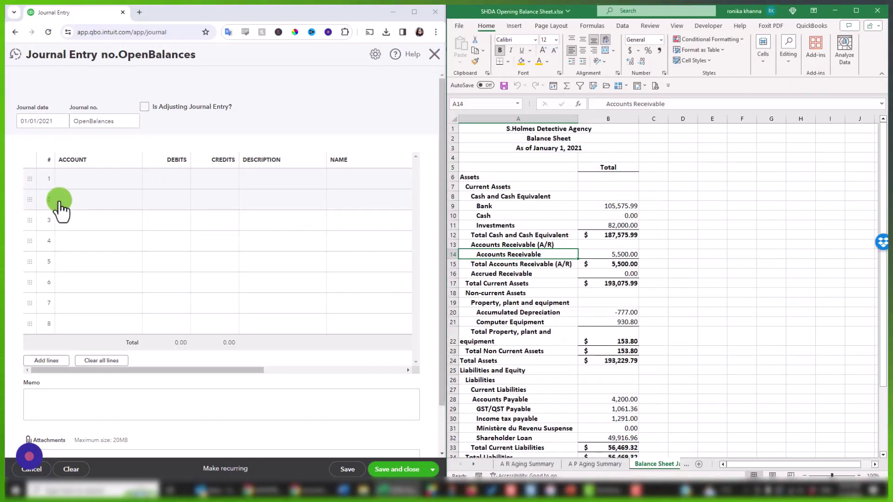
- Set the account of the journal entry's first line to 1000 Bank
{"action": "left_click", "coordinate": [86, 184]}
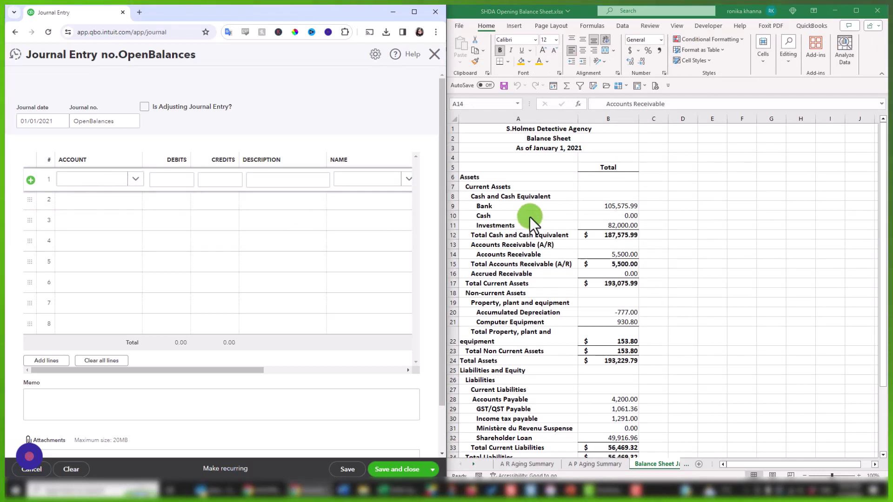
{"action": "left_click", "coordinate": [615, 206]}
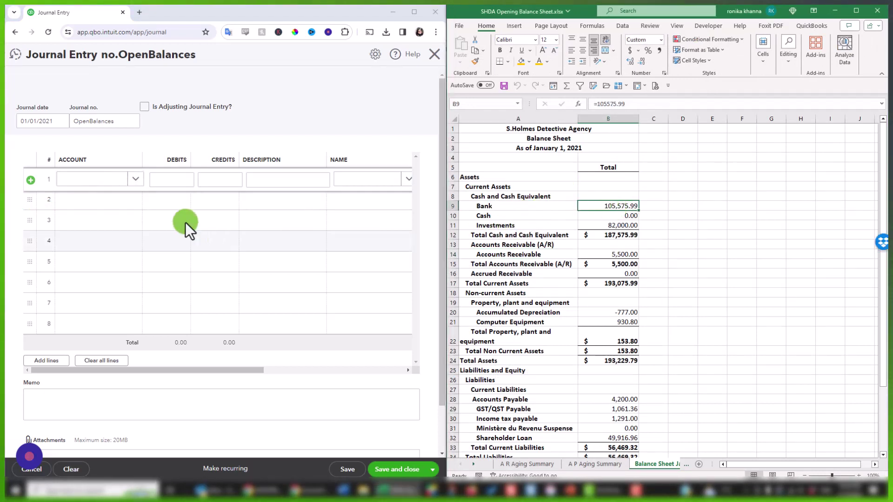
{"action": "left_click", "coordinate": [138, 184]}
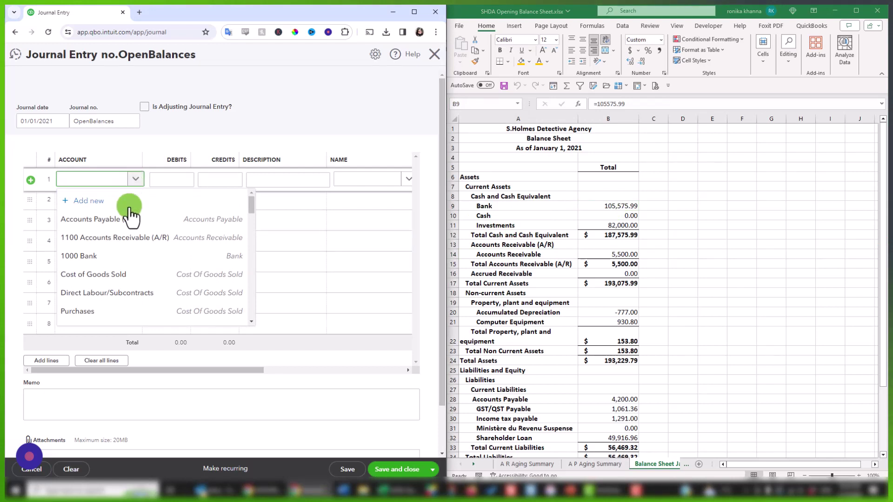
{"action": "left_click", "coordinate": [97, 258]}
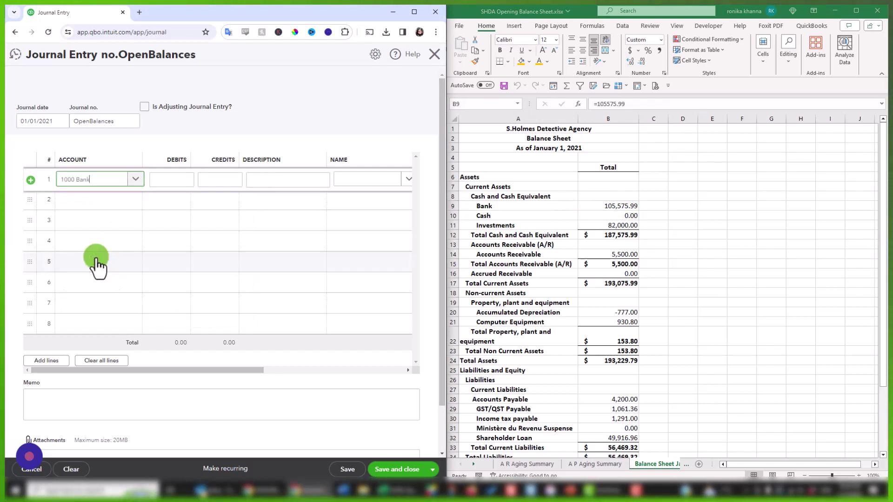
{"action": "left_click", "coordinate": [179, 180]}
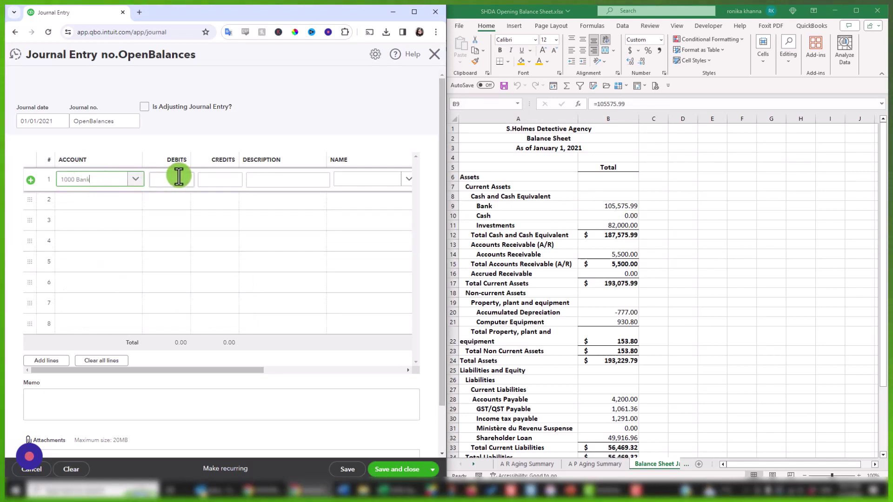
- Copy the Bank balance from the content of cell B9 in the Excel balance sheet
{"action": "left_click", "coordinate": [608, 206]}
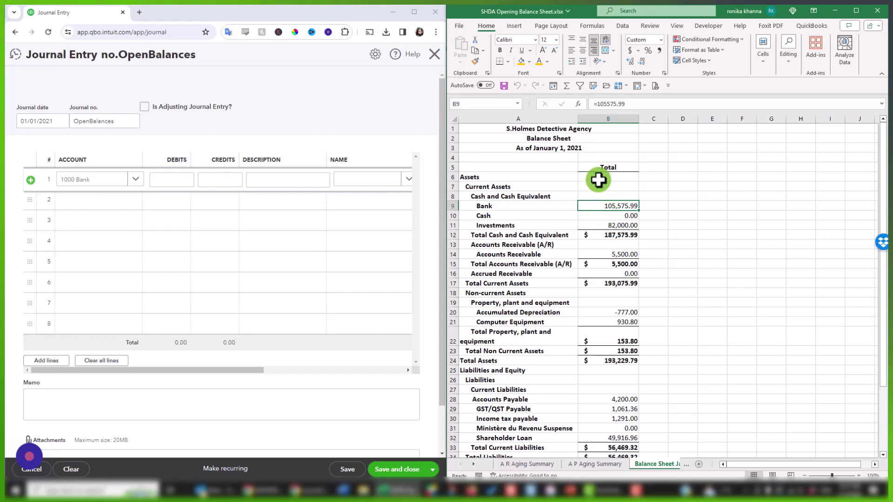
{"action": "left_click_drag", "start_coordinate": [628, 103], "coordinate": [591, 103]}
{"action": "key", "text": "ctrl+c"}
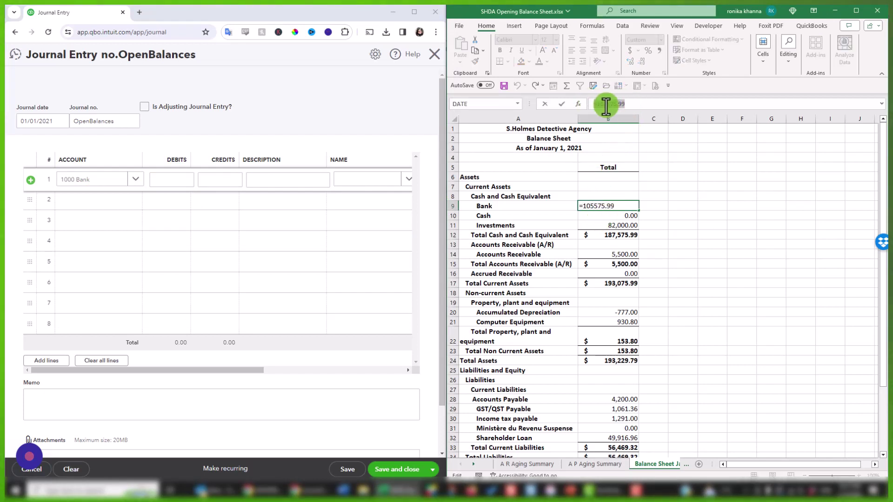
{"action": "right_click", "coordinate": [605, 105]}
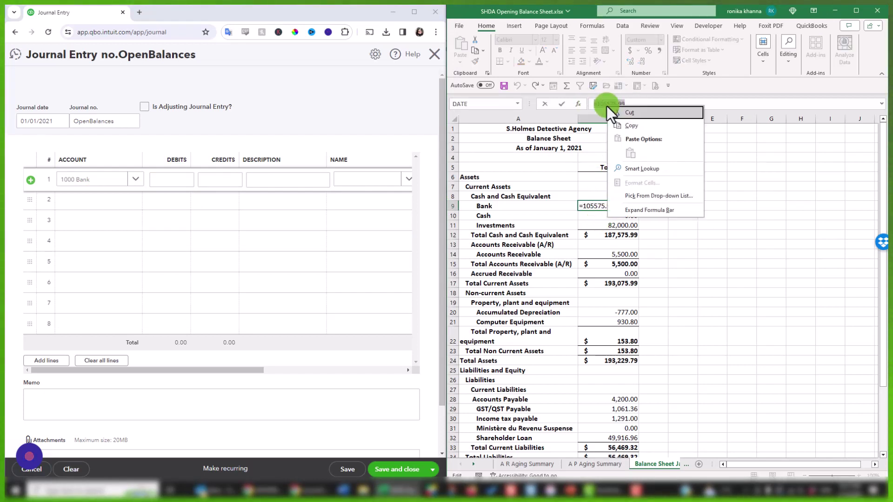
{"action": "left_click", "coordinate": [636, 127]}
- Paste the copied balance as the 1000 Bank debit, strip the equals sign to leave 105,575.99, and cancel editing of the Excel cell
{"action": "left_click", "coordinate": [168, 179]}
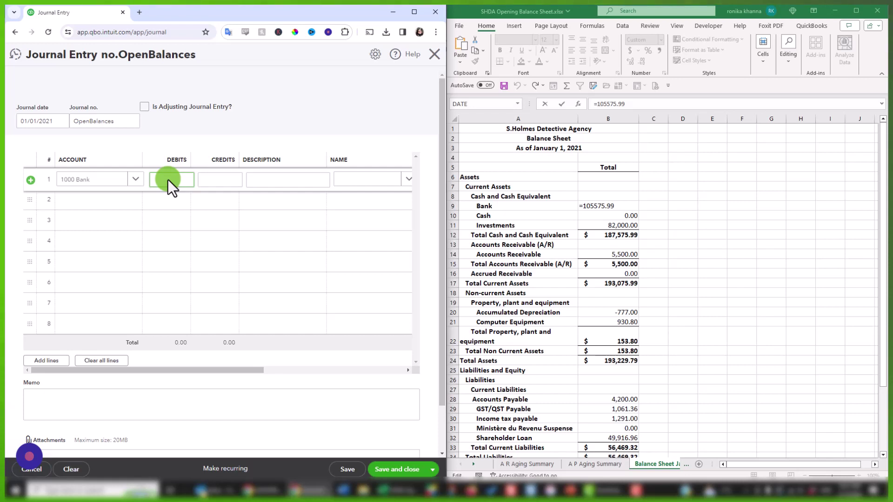
{"action": "key", "text": "ctrl+v"}
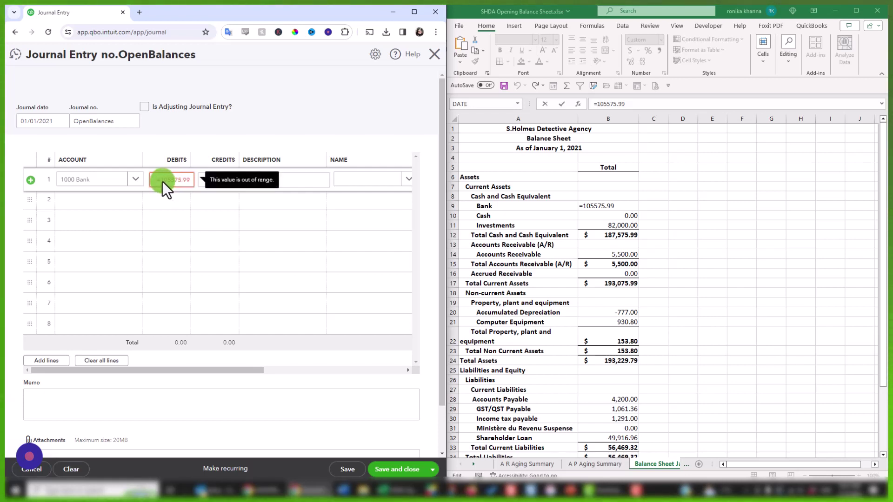
{"action": "left_click_drag", "start_coordinate": [162, 180], "coordinate": [149, 180]}
{"action": "key", "text": "BackSpace"}
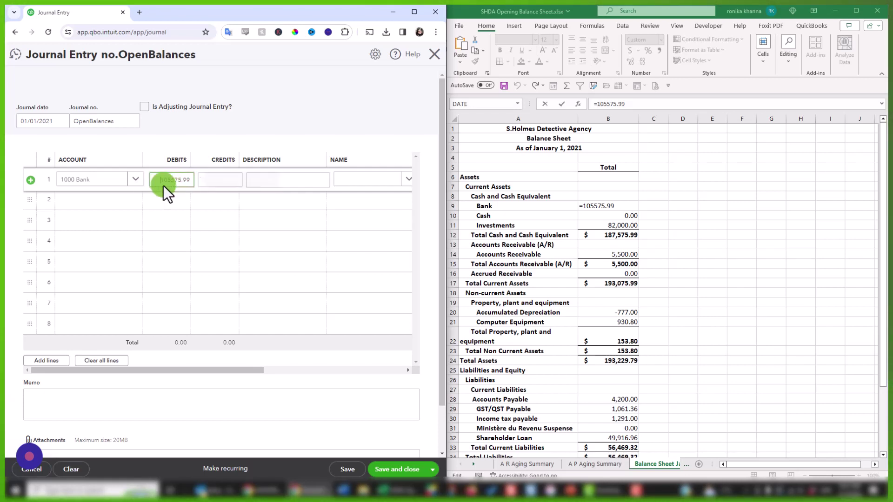
{"action": "left_click", "coordinate": [173, 181]}
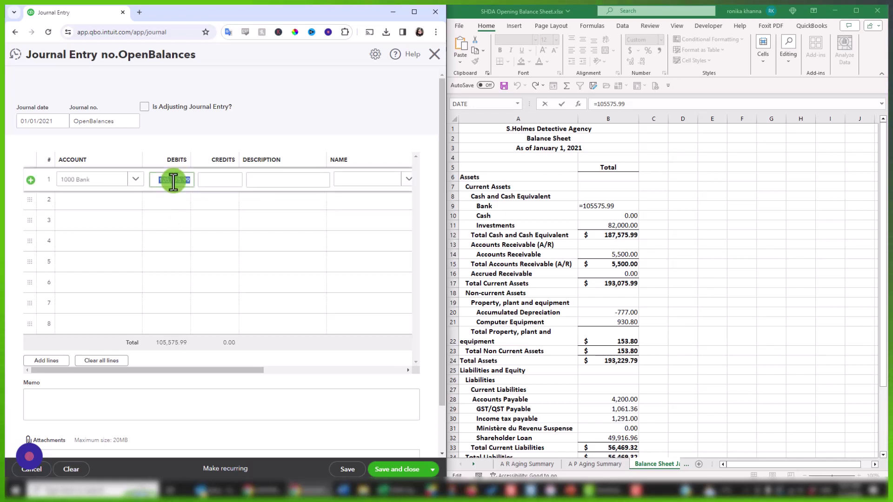
{"action": "right_click", "coordinate": [173, 182]}
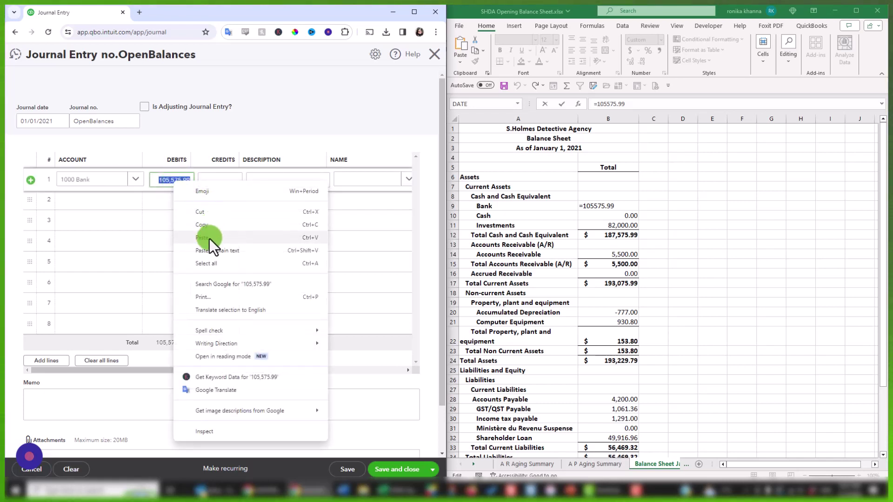
{"action": "left_click", "coordinate": [100, 181]}
{"action": "left_click", "coordinate": [173, 183]}
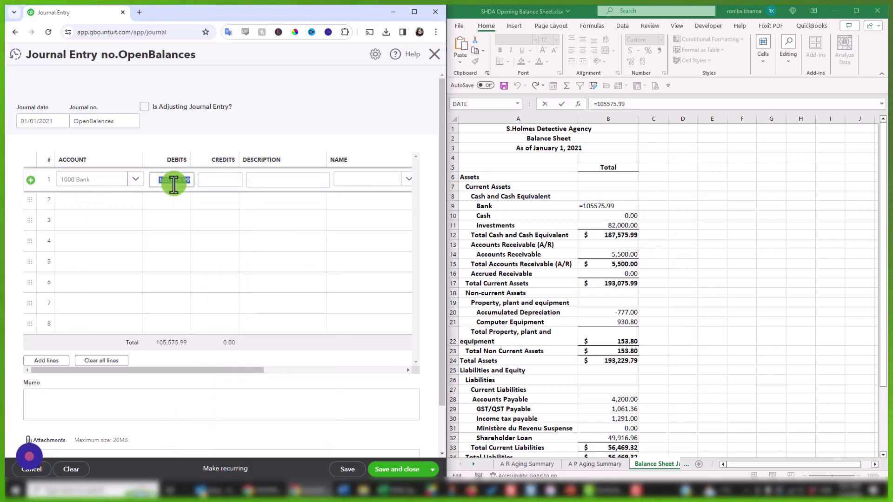
{"action": "left_click", "coordinate": [694, 202]}
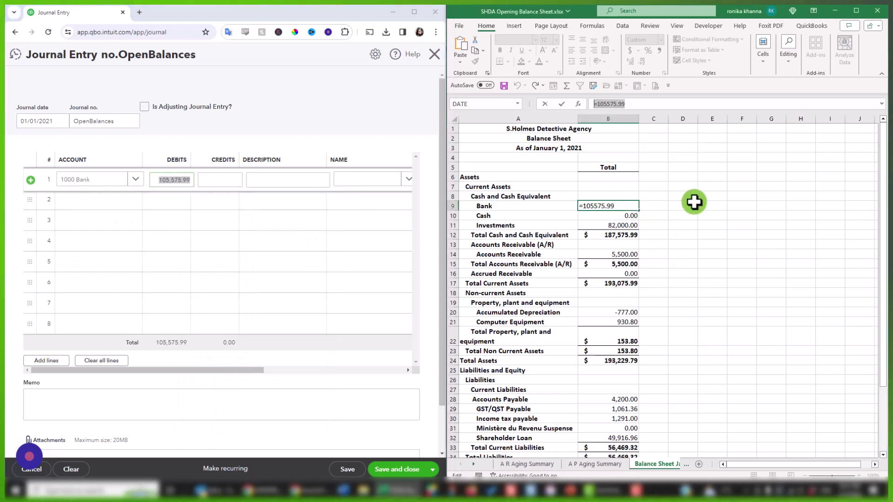
{"action": "key", "text": "Escape"}
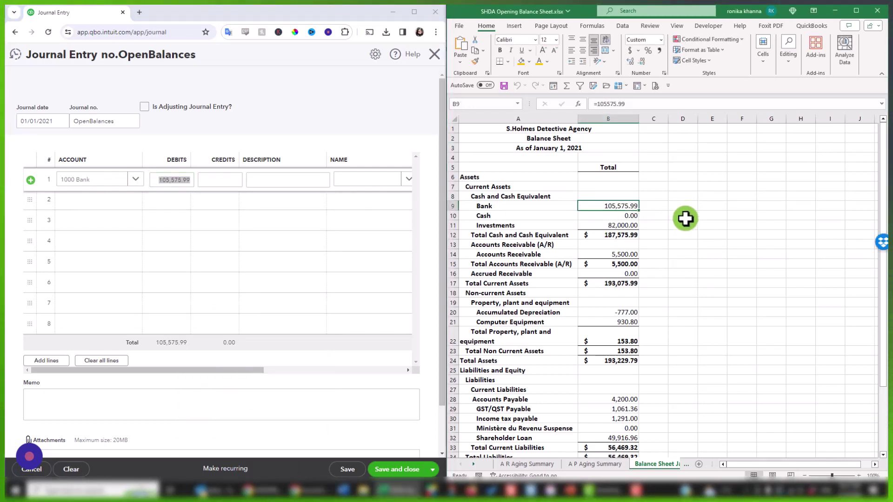
- Look through the Excel balance sheet and examine the negative Accumulated Depreciation line under Property, plant and equipment
{"action": "scroll", "coordinate": [686, 286], "scroll_direction": "down", "scroll_amount": 1}
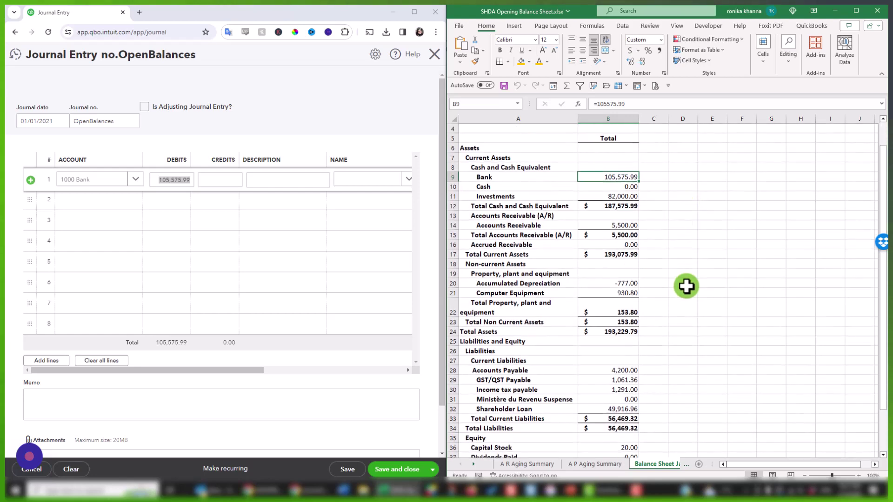
{"action": "scroll", "coordinate": [686, 285], "scroll_direction": "down", "scroll_amount": 3}
{"action": "scroll", "coordinate": [687, 283], "scroll_direction": "up", "scroll_amount": 4}
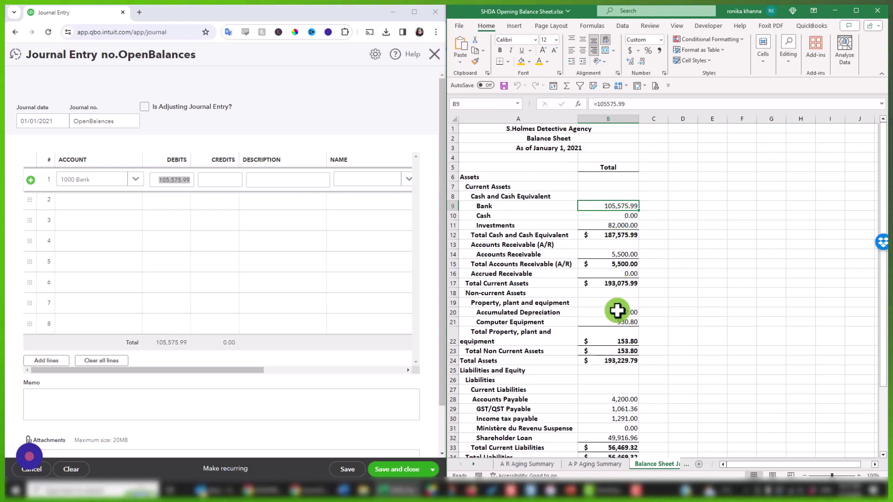
{"action": "left_click", "coordinate": [558, 314]}
{"action": "left_click", "coordinate": [622, 312]}
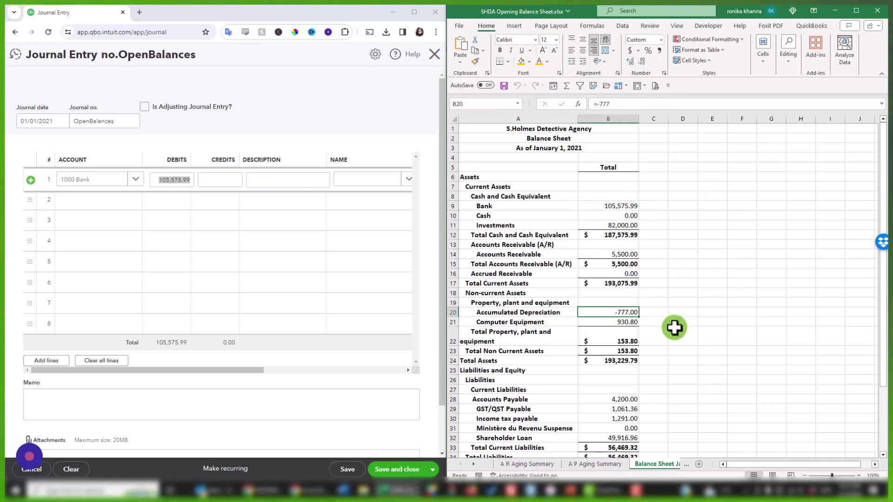
{"action": "scroll", "coordinate": [675, 328], "scroll_direction": "down", "scroll_amount": 1}
{"action": "scroll", "coordinate": [675, 328], "scroll_direction": "down", "scroll_amount": 1}
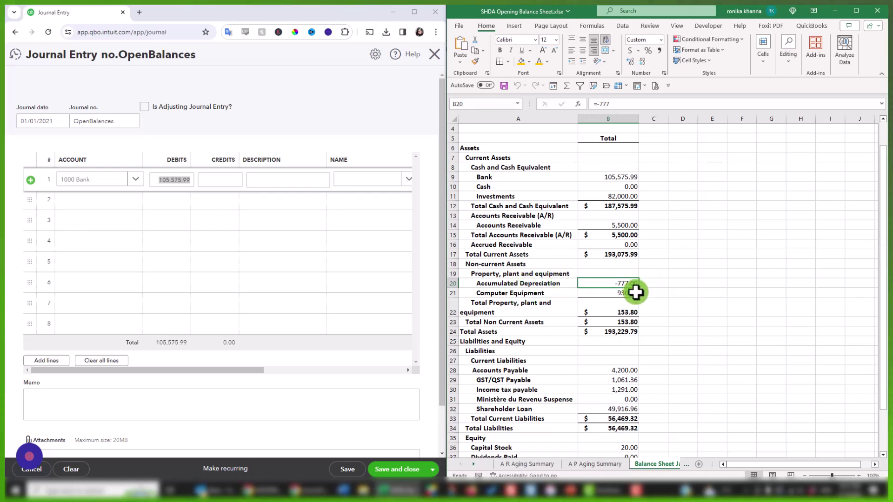
{"action": "left_click", "coordinate": [545, 284]}
{"action": "left_click", "coordinate": [626, 282]}
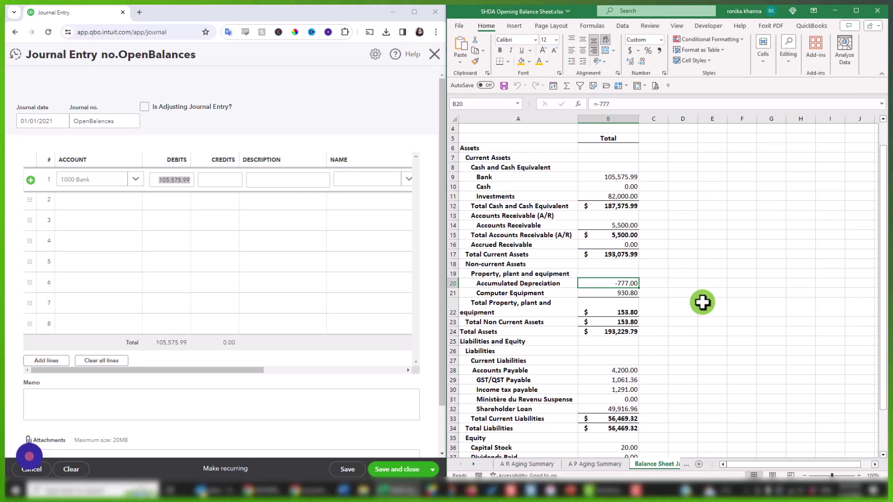
- Examine the liability and equity lines of the balance sheet and compare Total Assets with Total Liabilities and Equity
{"action": "scroll", "coordinate": [702, 303], "scroll_direction": "down", "scroll_amount": 3}
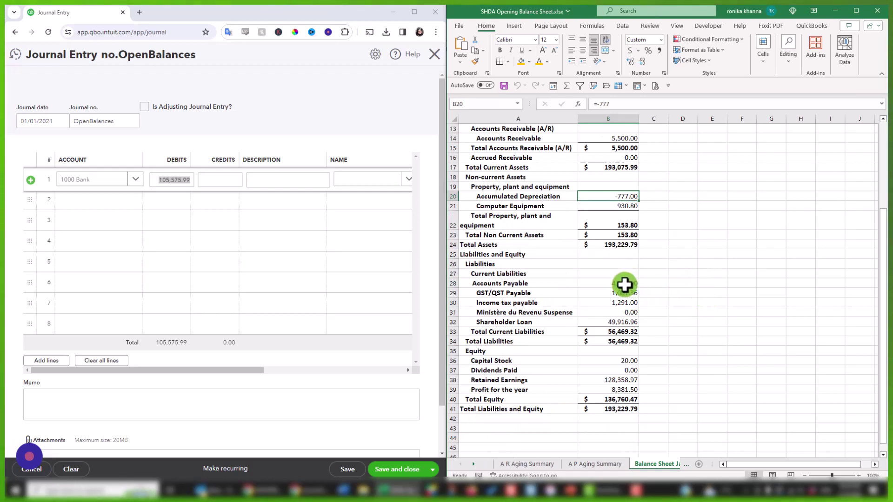
{"action": "left_click", "coordinate": [626, 362]}
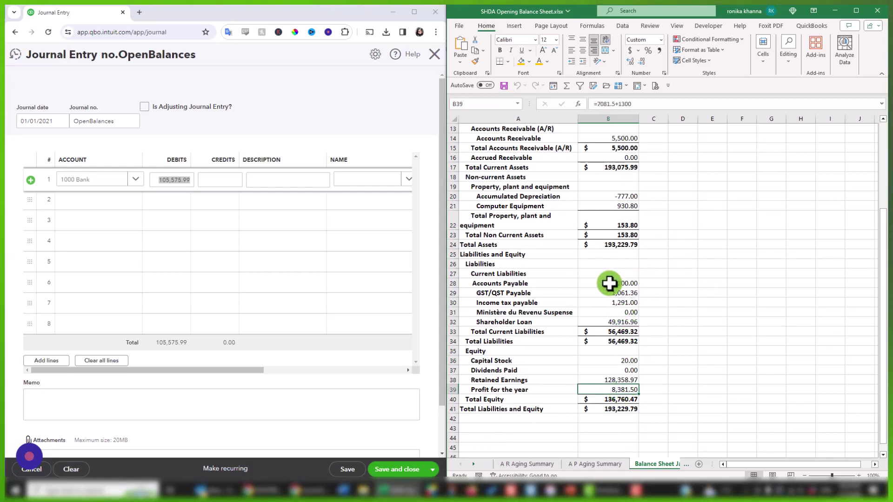
{"action": "left_click", "coordinate": [626, 283]}
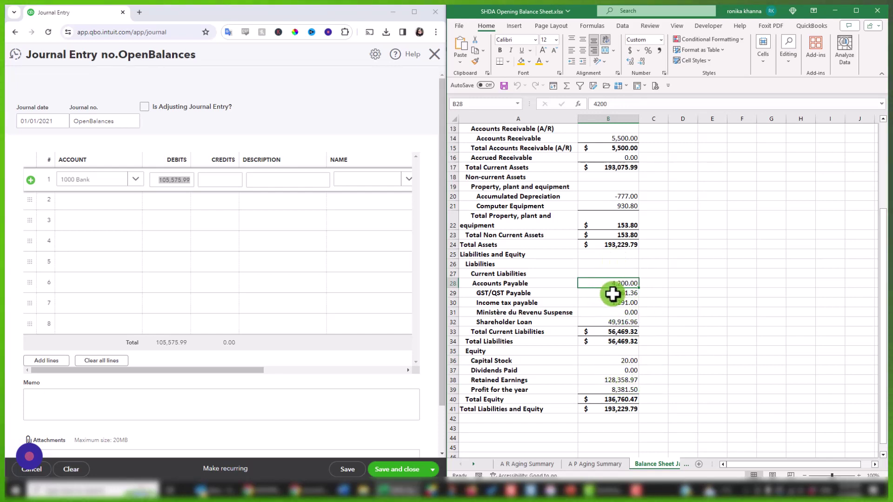
{"action": "left_click", "coordinate": [614, 245]}
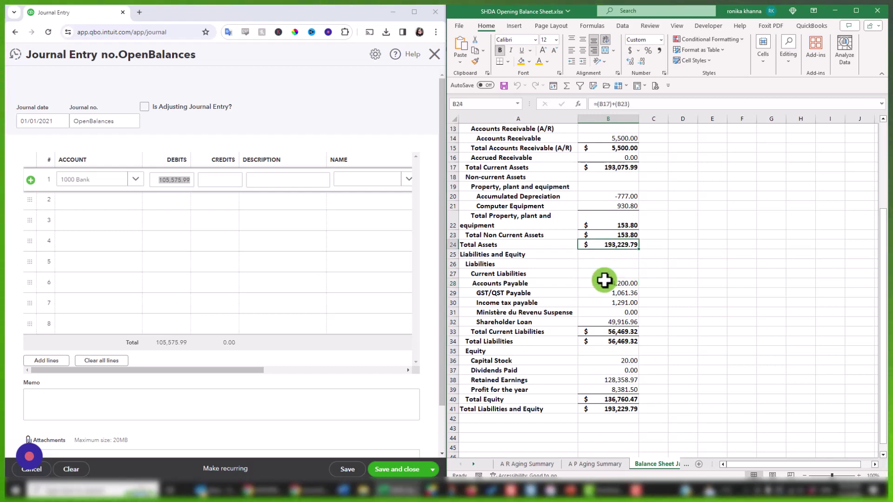
{"action": "left_click", "coordinate": [453, 244]}
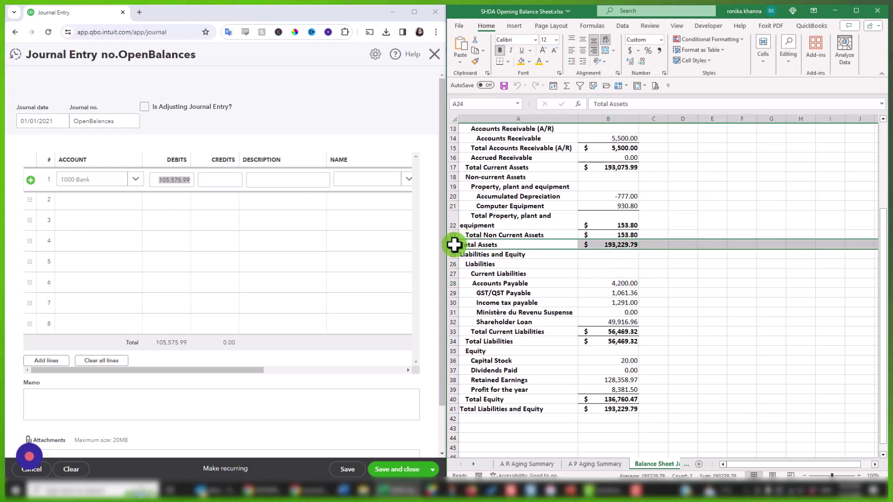
{"action": "left_click", "coordinate": [449, 411]}
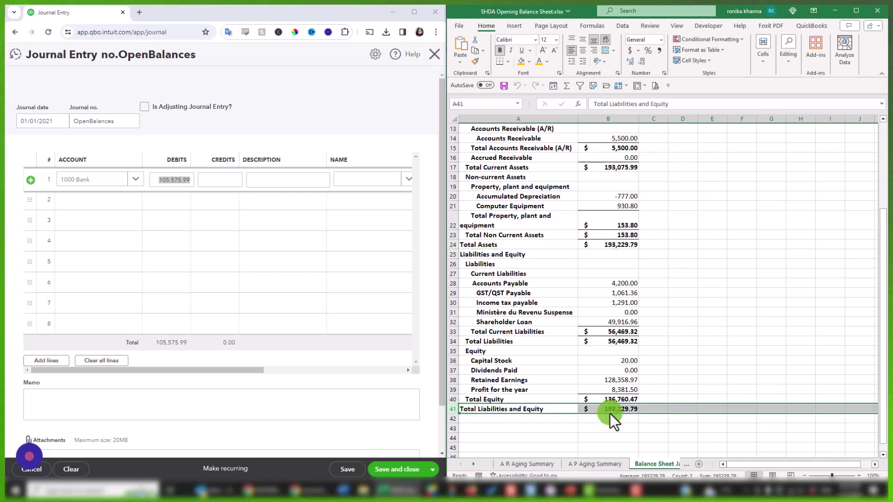
{"action": "left_click", "coordinate": [624, 411]}
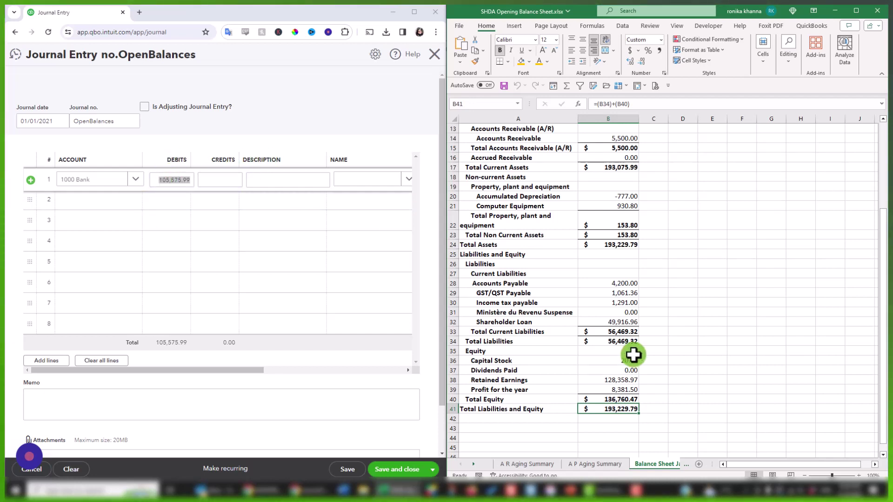
{"action": "left_click", "coordinate": [613, 313]}
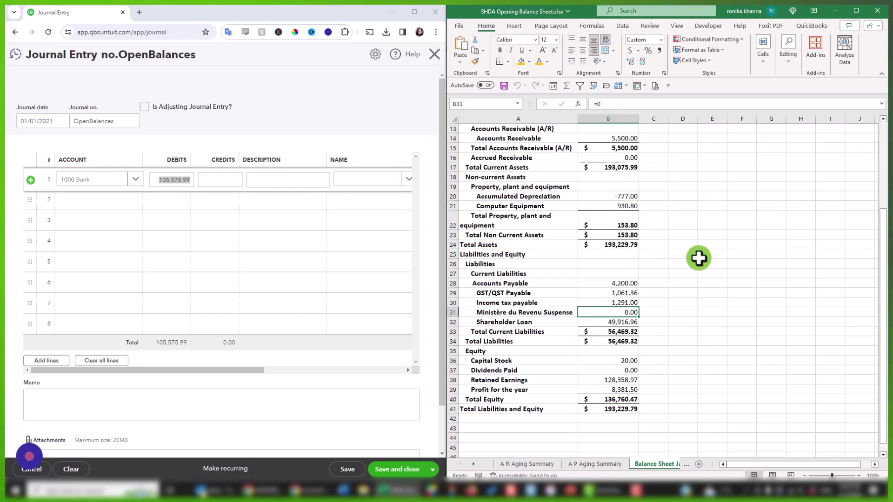
{"action": "scroll", "coordinate": [494, 297], "scroll_direction": "up", "scroll_amount": 4}
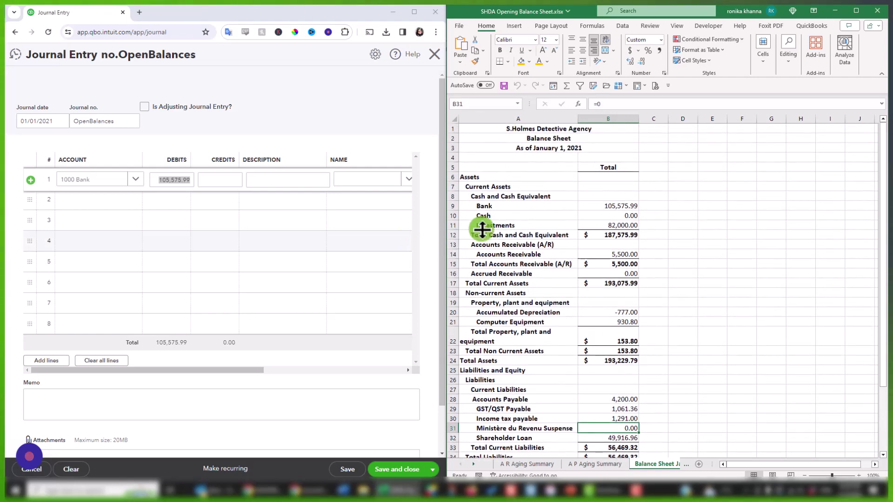
- Fill line 2 of the journal entry with the Investments account and a debit of 82,000
{"action": "left_click", "coordinate": [488, 226]}
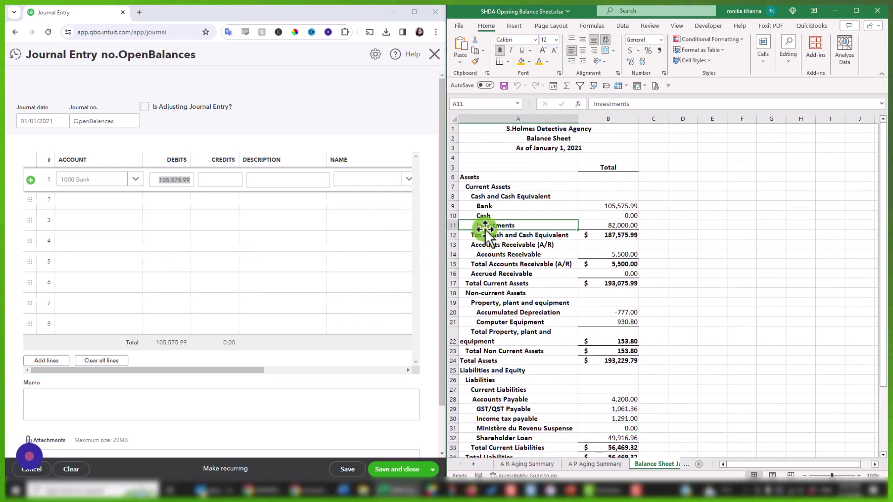
{"action": "left_click", "coordinate": [88, 205]}
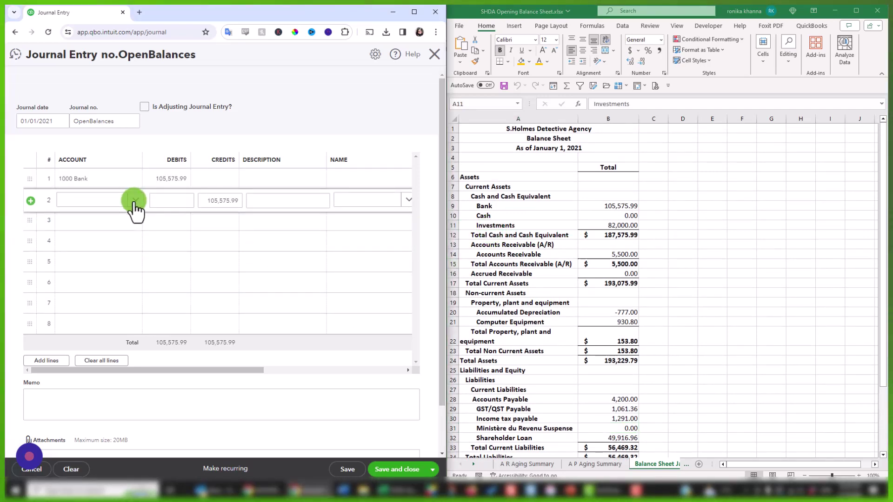
{"action": "left_click", "coordinate": [88, 199]}
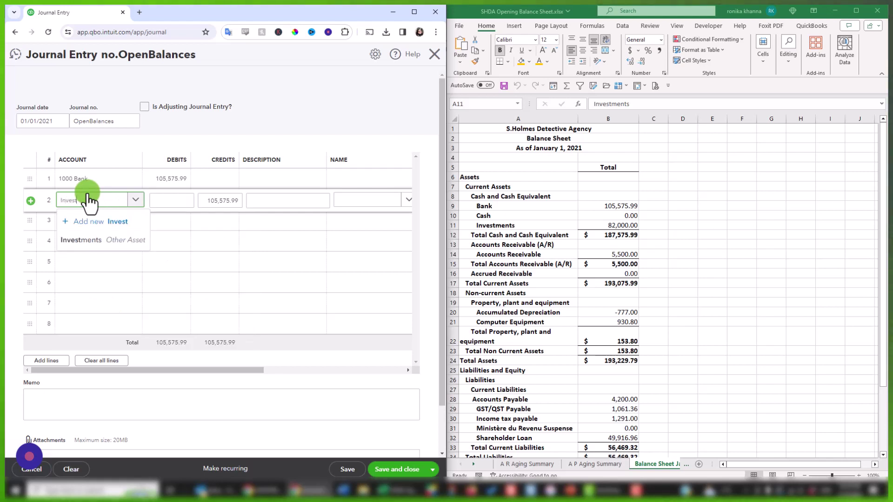
{"action": "left_click", "coordinate": [89, 240]}
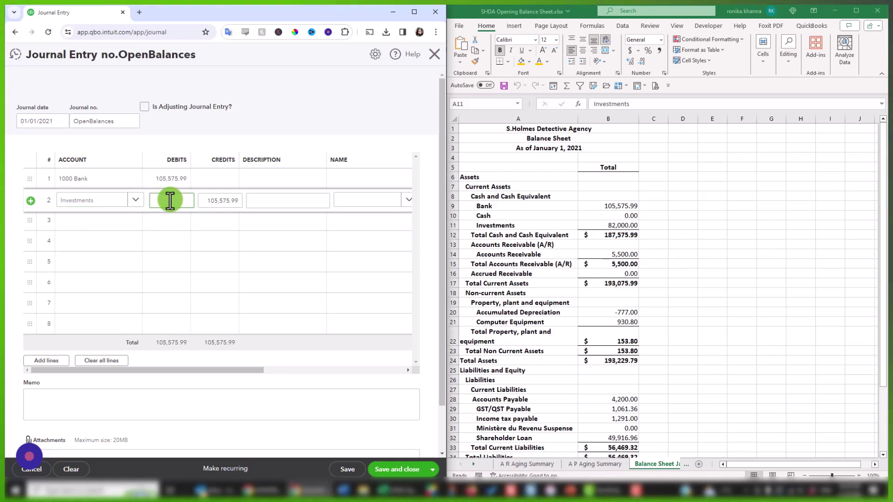
{"action": "type", "text": "82,"}
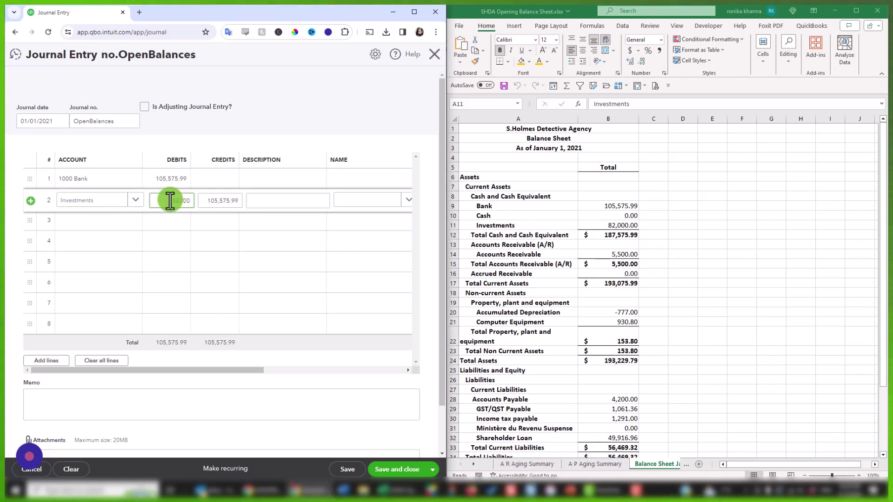
{"action": "type", "text": "000"}
{"action": "left_click", "coordinate": [109, 222]}
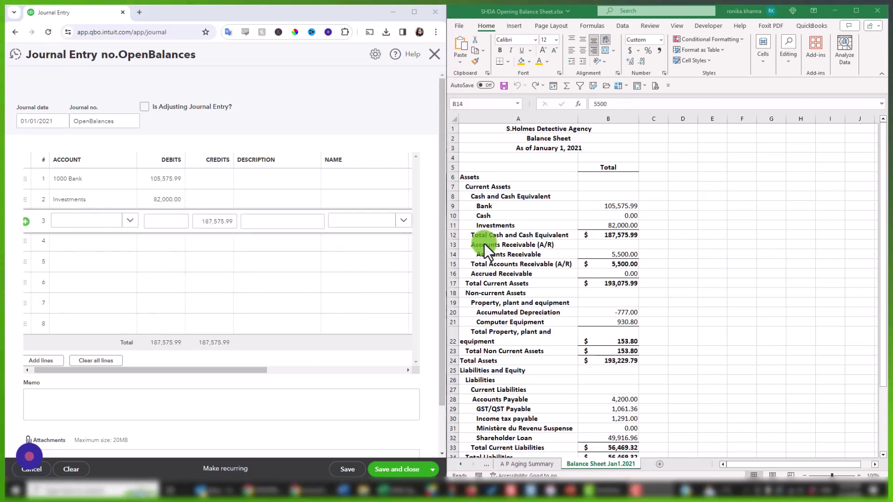
- Examine the Accounts Receivable line of the balance sheet and its breakdown by customer on the A R Aging Summary sheet
{"action": "left_click", "coordinate": [492, 254]}
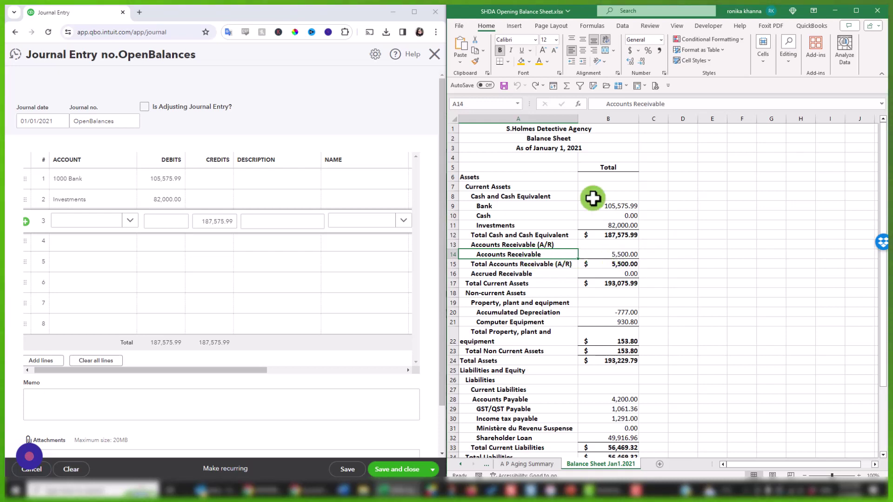
{"action": "left_click", "coordinate": [615, 252]}
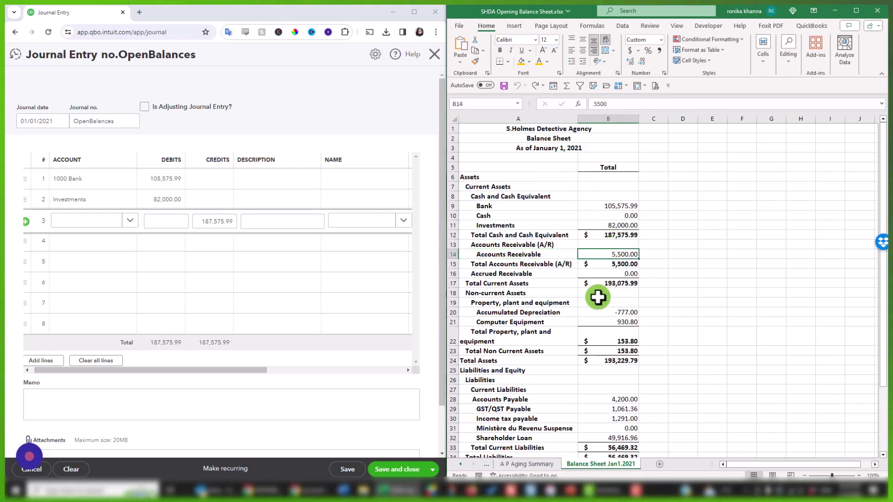
{"action": "left_click", "coordinate": [504, 255]}
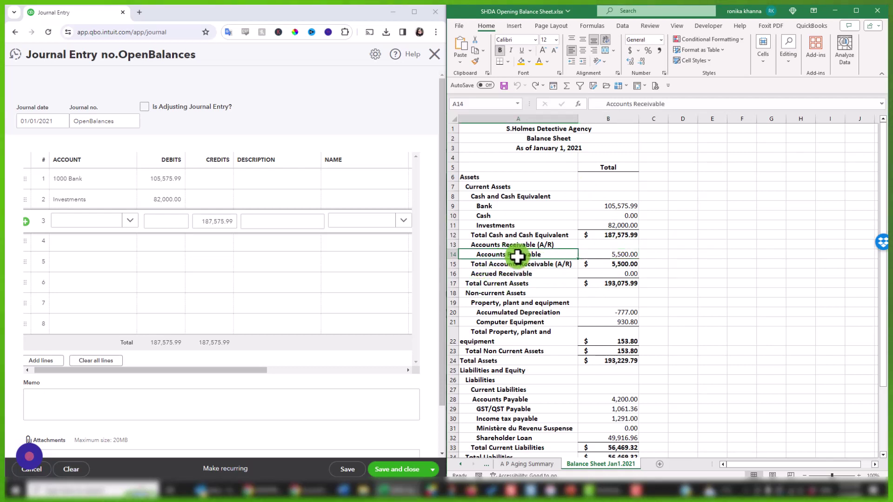
{"action": "left_click", "coordinate": [611, 254]}
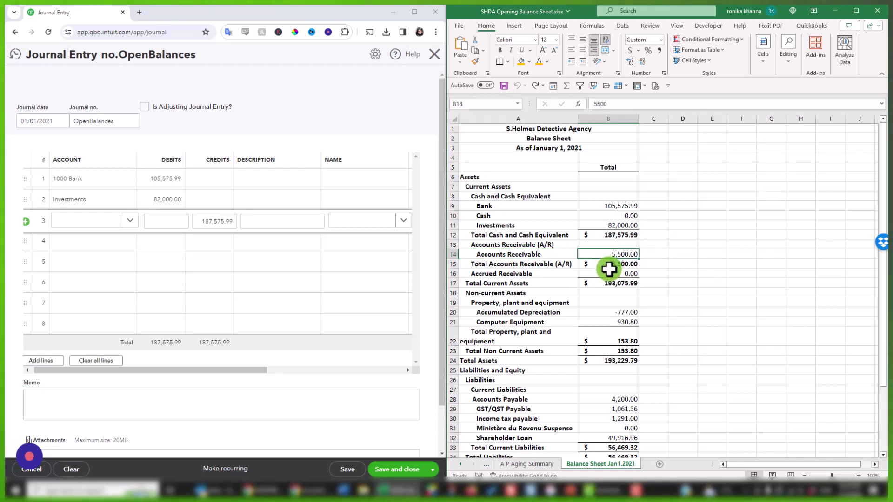
{"action": "left_click", "coordinate": [459, 465]}
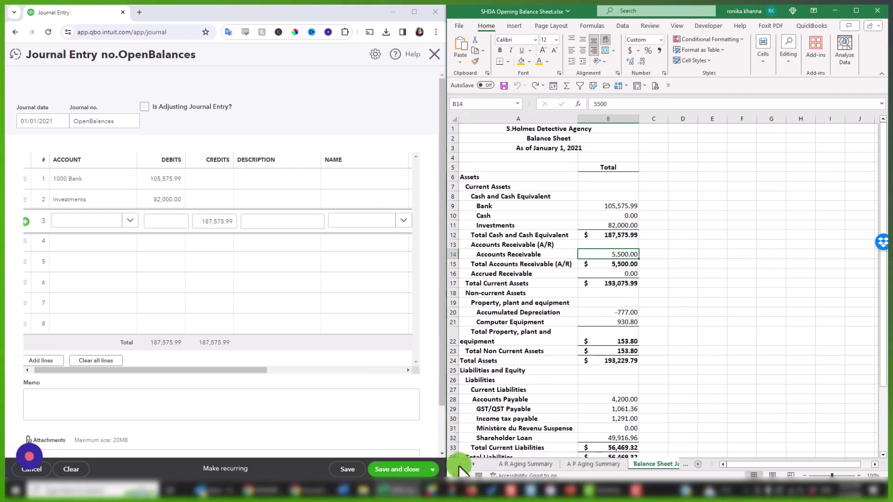
{"action": "left_click", "coordinate": [513, 464]}
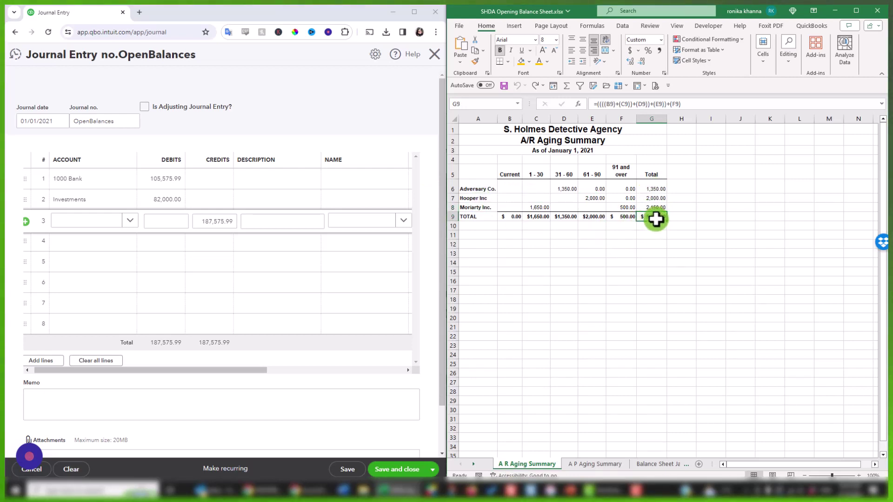
{"action": "left_click", "coordinate": [655, 464]}
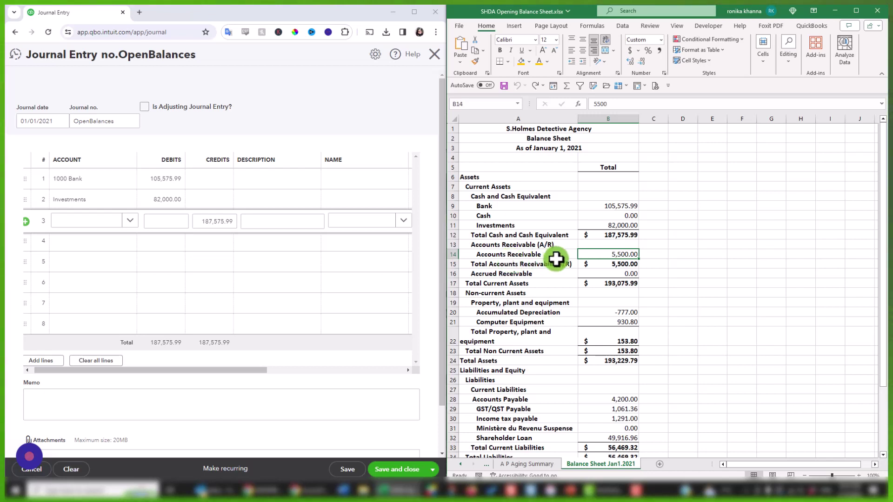
- Bring up the A R Aging Summary sheet for reference and set line 3's account to 1100 Accounts Receivable (A/R)
{"action": "left_click", "coordinate": [100, 222]}
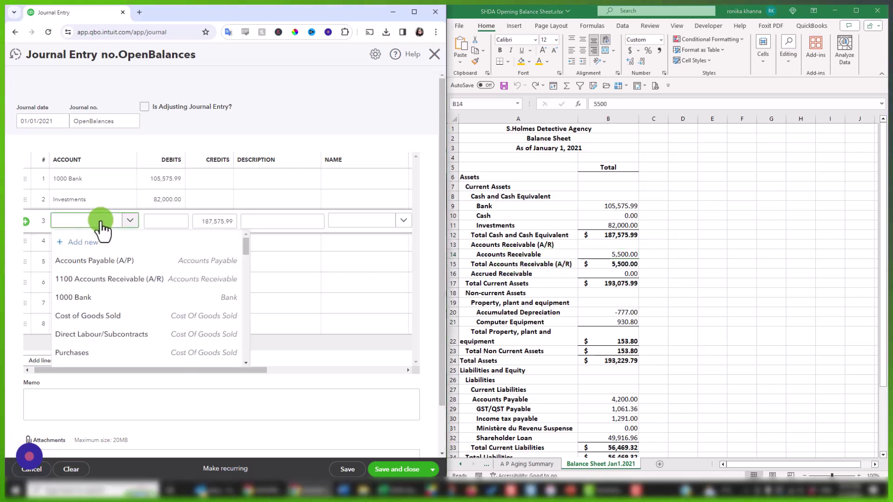
{"action": "left_click", "coordinate": [100, 221]}
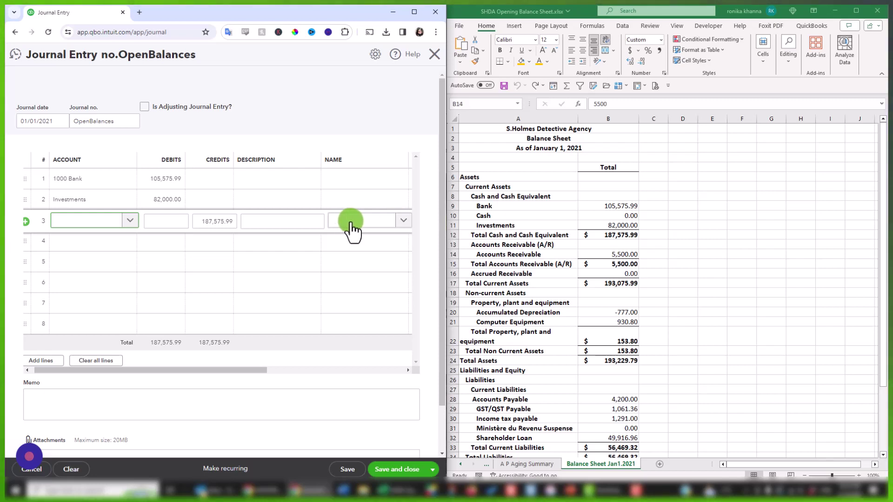
{"action": "left_click", "coordinate": [459, 464]}
{"action": "left_click", "coordinate": [459, 464]}
{"action": "left_click", "coordinate": [527, 464]}
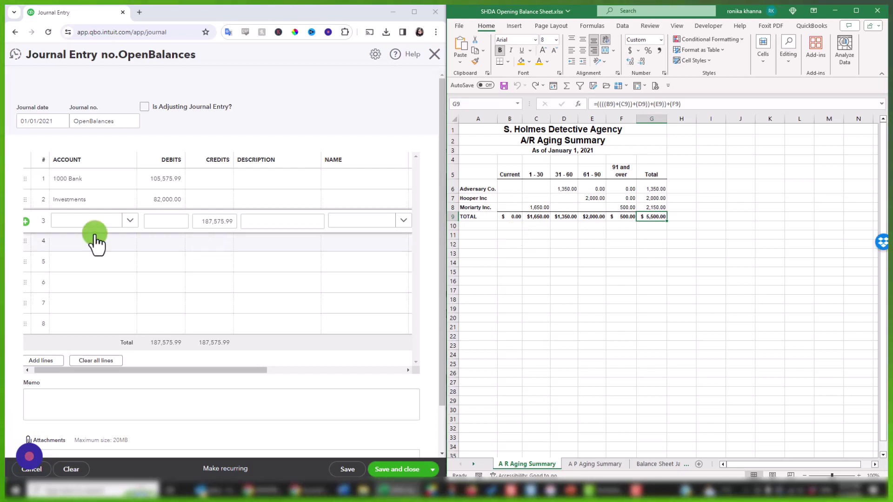
{"action": "left_click", "coordinate": [130, 222]}
{"action": "left_click", "coordinate": [130, 222]}
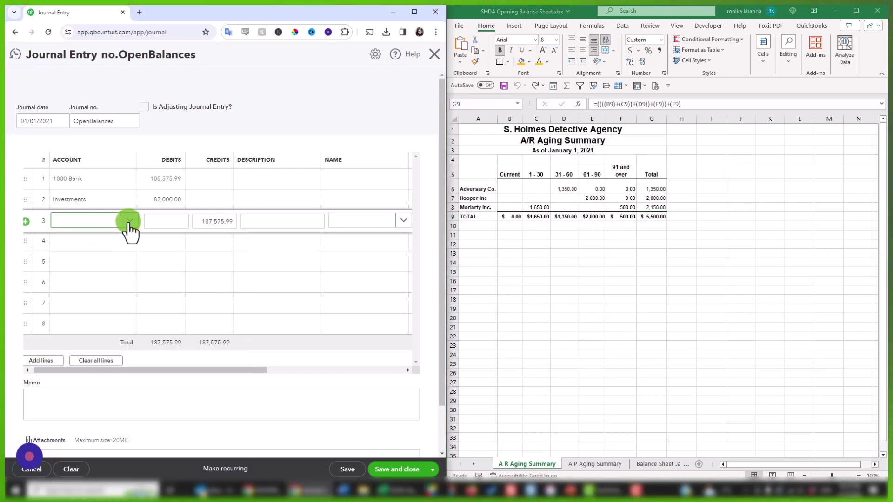
{"action": "left_click", "coordinate": [129, 222]}
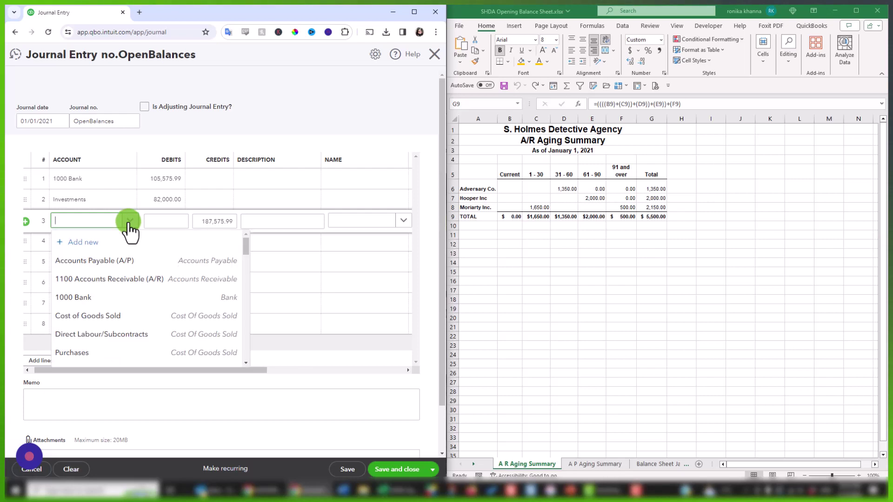
{"action": "left_click", "coordinate": [122, 281]}
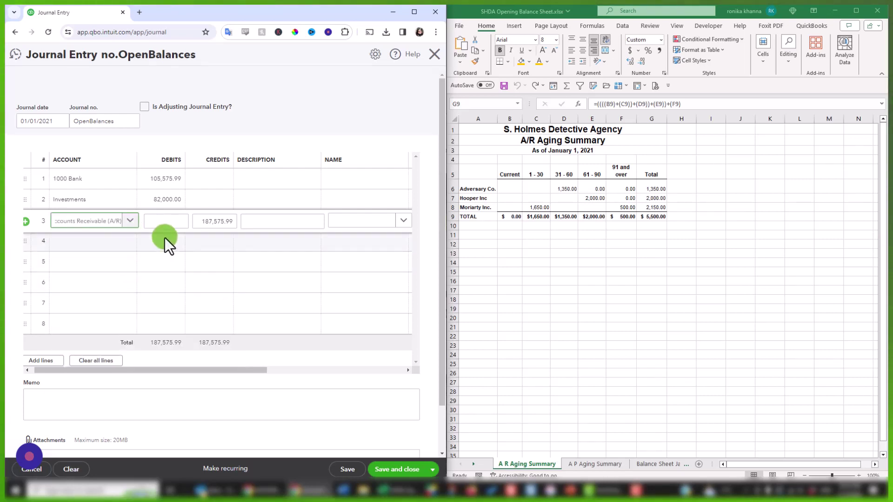
- Enter a debit of 1,350 on line 3 and assign it to the customer Adversary Co
{"action": "left_click", "coordinate": [169, 221]}
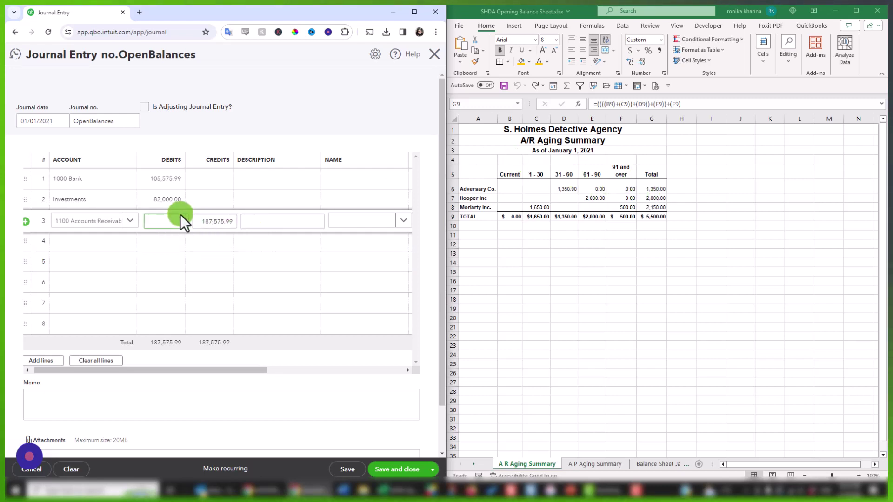
{"action": "type", "text": "350"}
{"action": "key", "text": "Tab"}
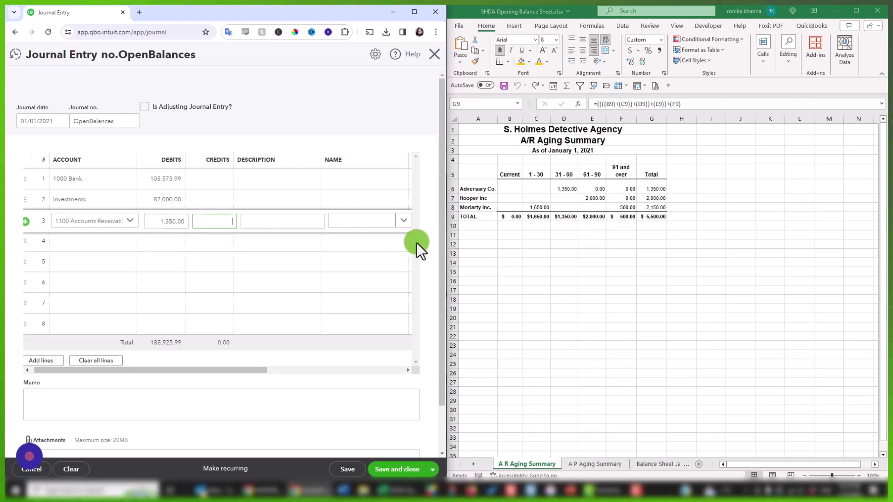
{"action": "left_click", "coordinate": [380, 222]}
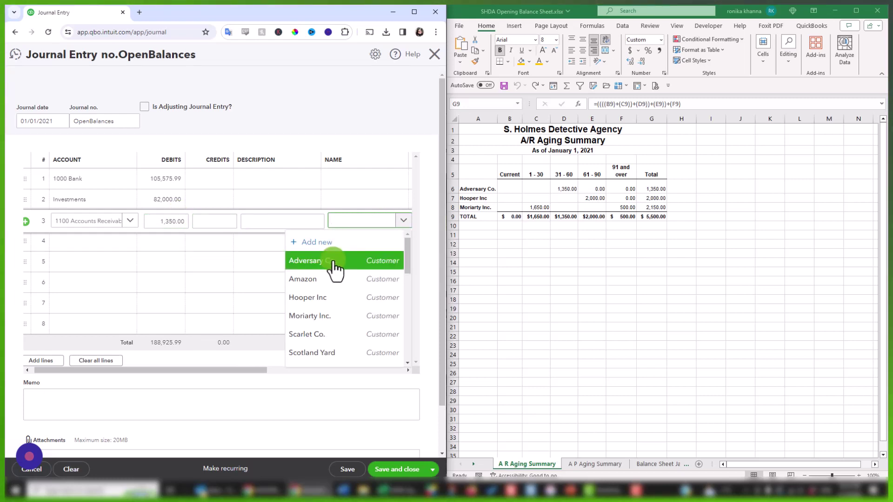
{"action": "left_click", "coordinate": [375, 263]}
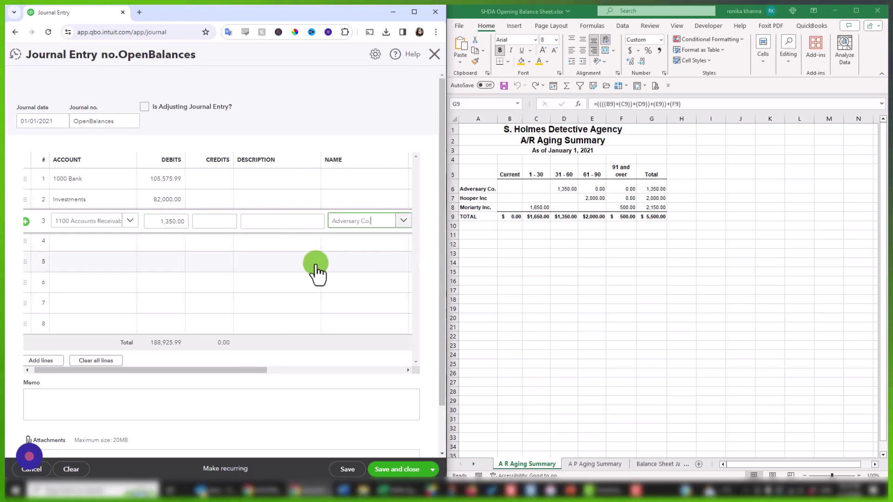
- Fill line 4 with 1100 Accounts Receivable (A/R), a debit of 2,000 and the customer Hooper Inc
{"action": "left_click", "coordinate": [85, 248]}
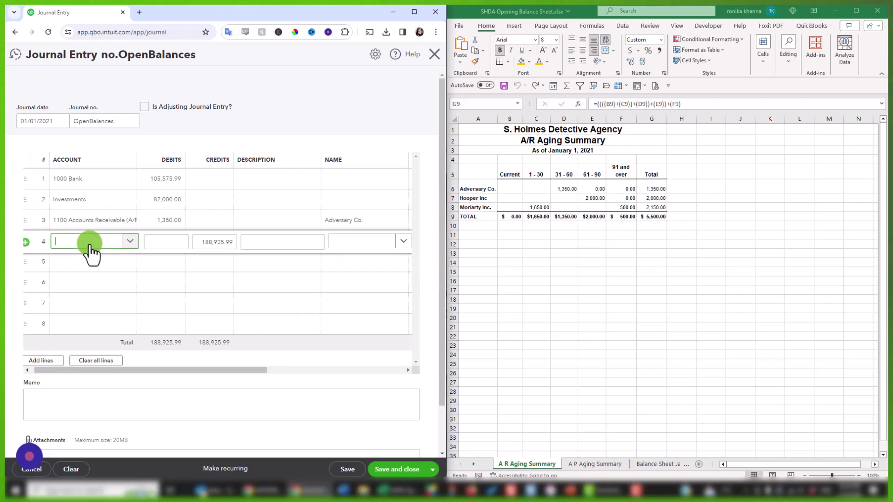
{"action": "left_click", "coordinate": [103, 304]}
{"action": "left_click", "coordinate": [152, 241]}
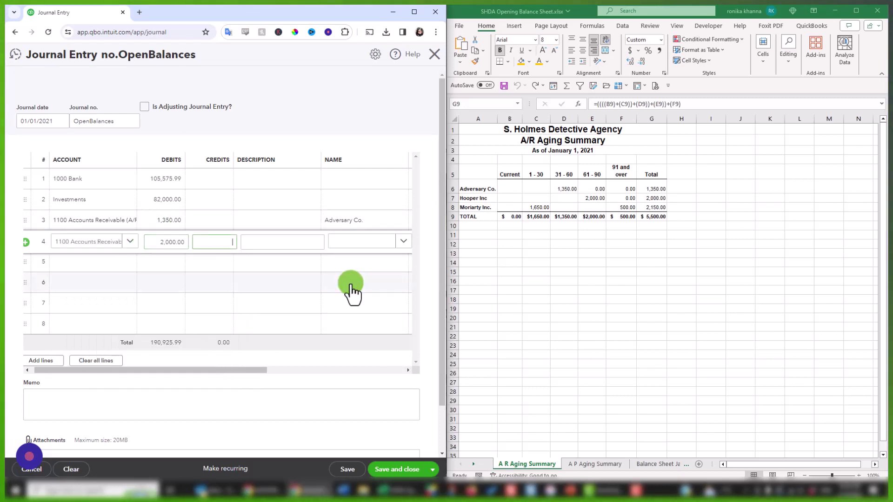
{"action": "left_click", "coordinate": [333, 242]}
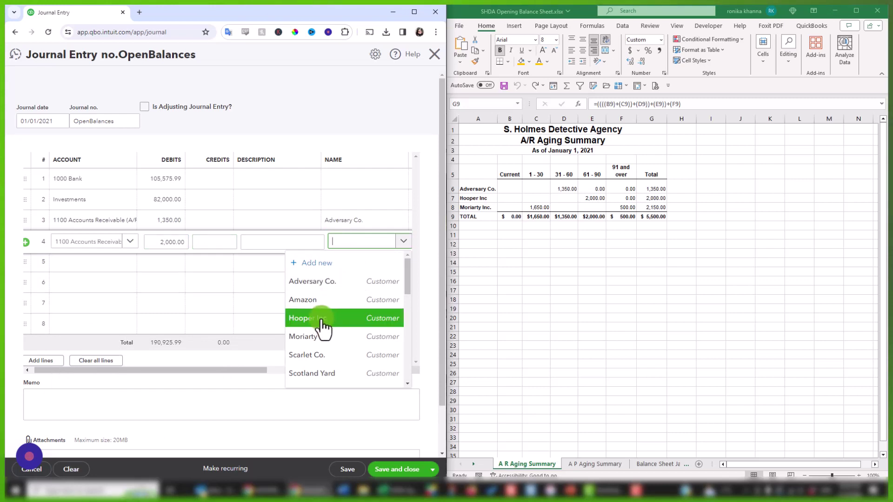
{"action": "left_click", "coordinate": [328, 318]}
- Fill line 5 with 1100 Accounts Receivable (A/R), a debit of 2,150 and the customer Moriarty Inc
{"action": "left_click", "coordinate": [83, 267]}
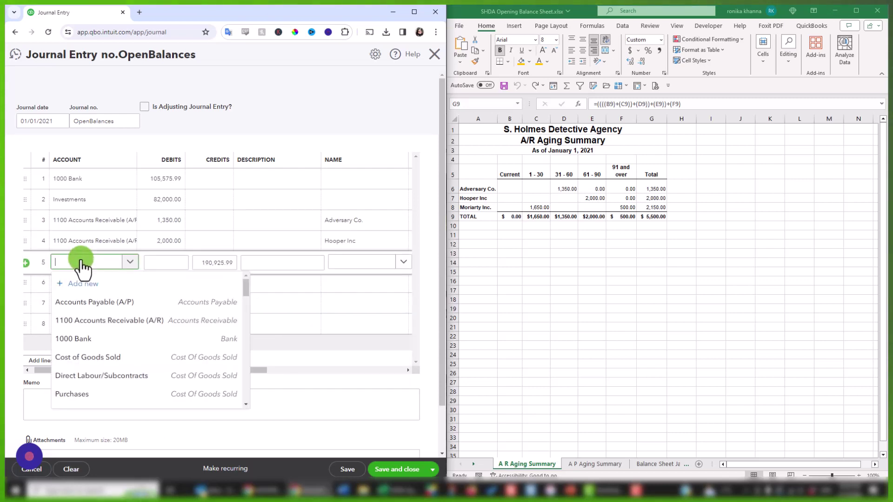
{"action": "left_click", "coordinate": [96, 321]}
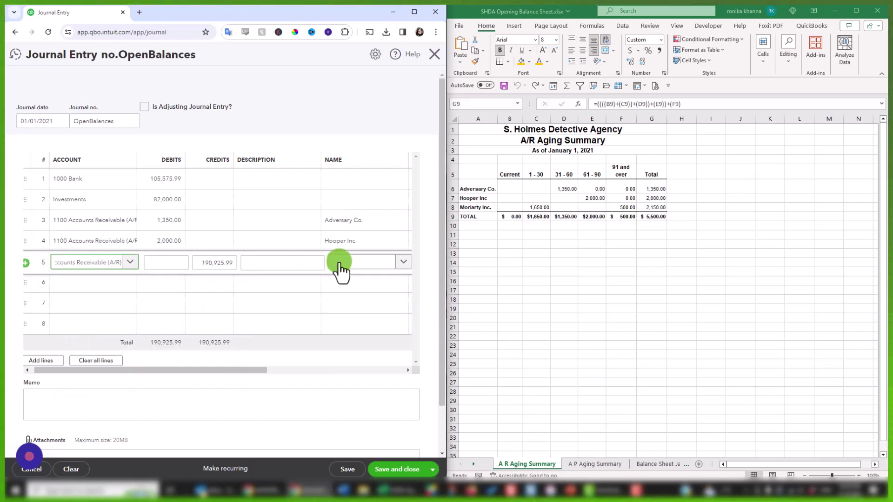
{"action": "left_click", "coordinate": [160, 257]}
{"action": "type", "text": "2,15"}
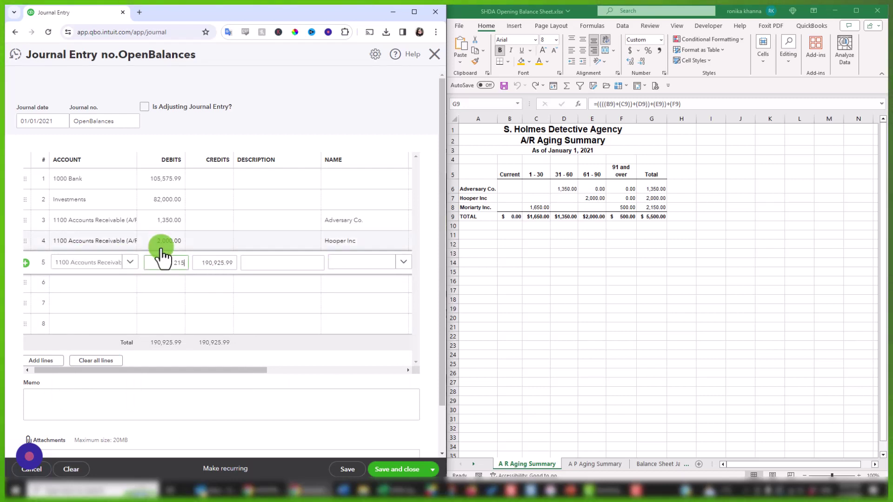
{"action": "type", "text": "0"}
{"action": "left_click", "coordinate": [358, 263]}
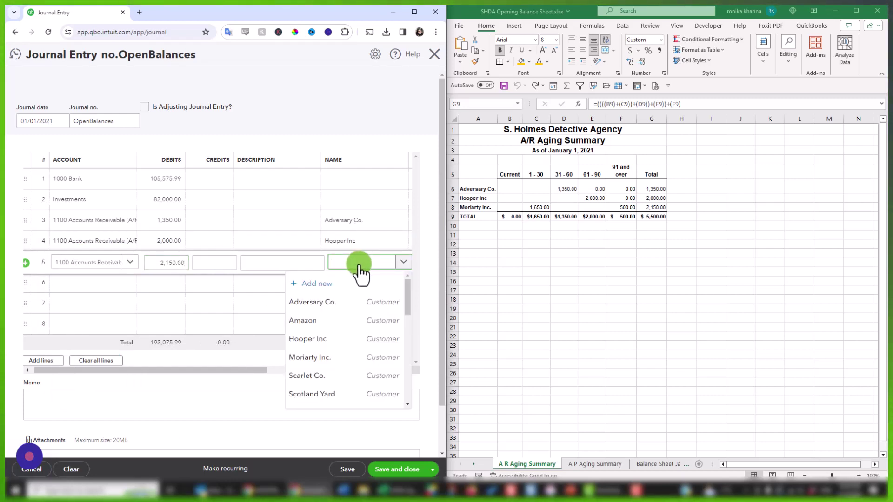
{"action": "left_click", "coordinate": [317, 358]}
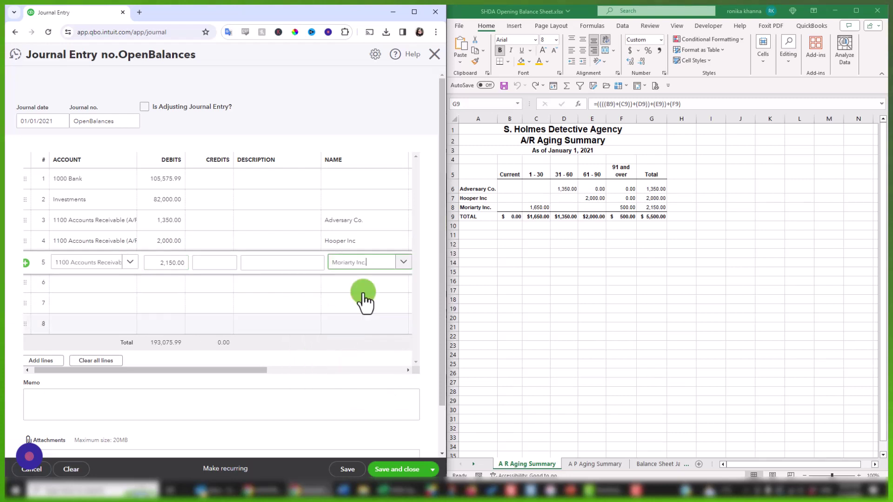
- Recheck the customer and account on line 5 against the aging summary, and return to the Balance Sheet Jan1.2021 sheet
{"action": "left_click", "coordinate": [403, 264]}
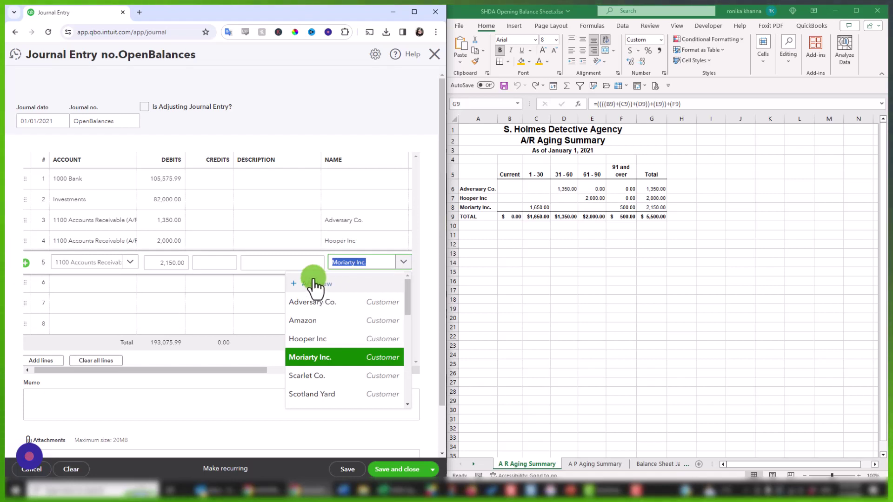
{"action": "left_click", "coordinate": [96, 262]}
{"action": "left_click", "coordinate": [99, 260]}
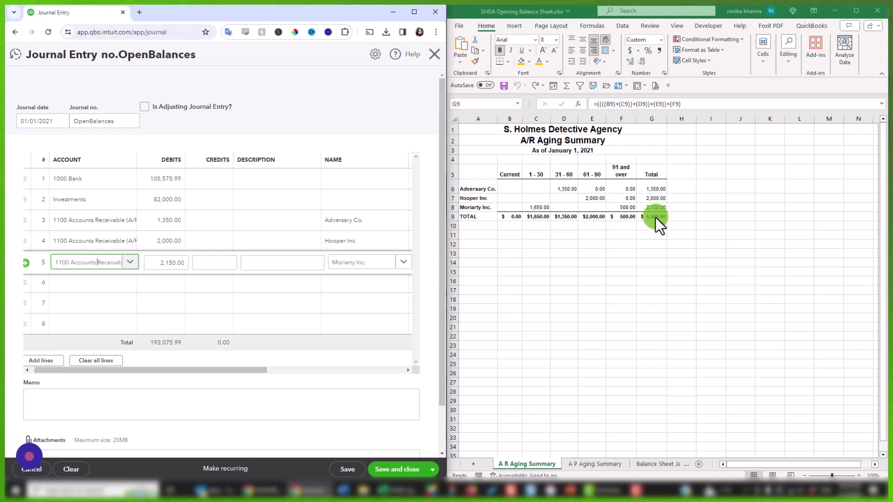
{"action": "left_click", "coordinate": [92, 293]}
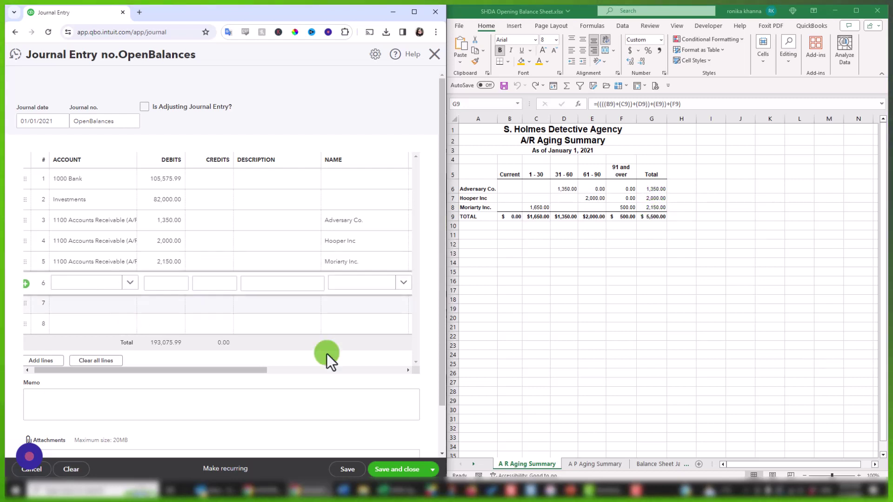
{"action": "left_click", "coordinate": [659, 465]}
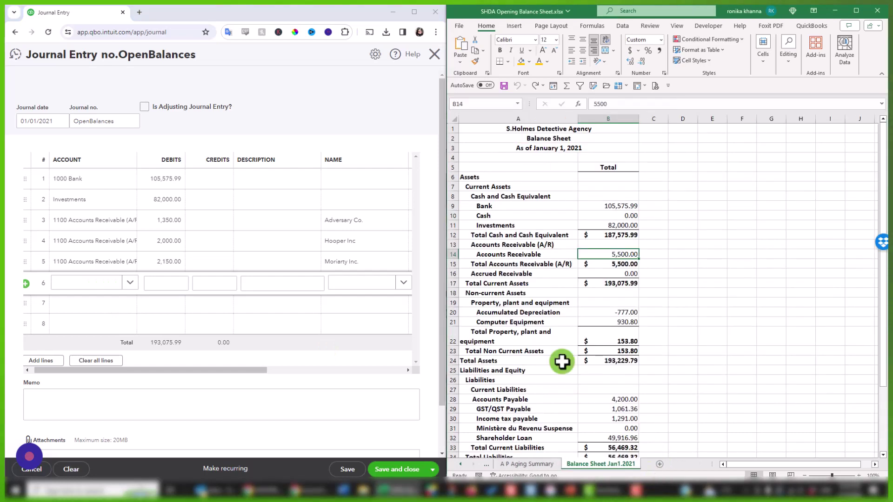
- Fill line 6 with the Computer account and a debit of 930.80, checking it against Computer Equipment on the balance sheet
{"action": "scroll", "coordinate": [564, 337], "scroll_direction": "down", "scroll_amount": 1}
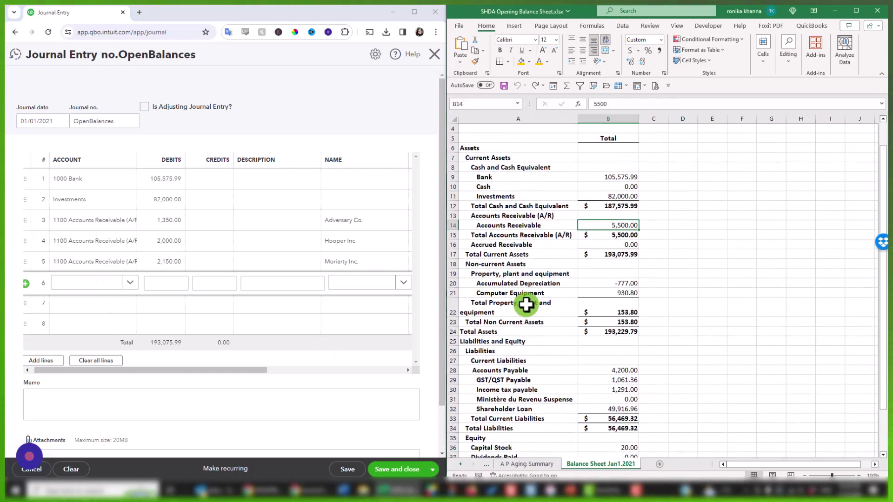
{"action": "left_click", "coordinate": [525, 292]}
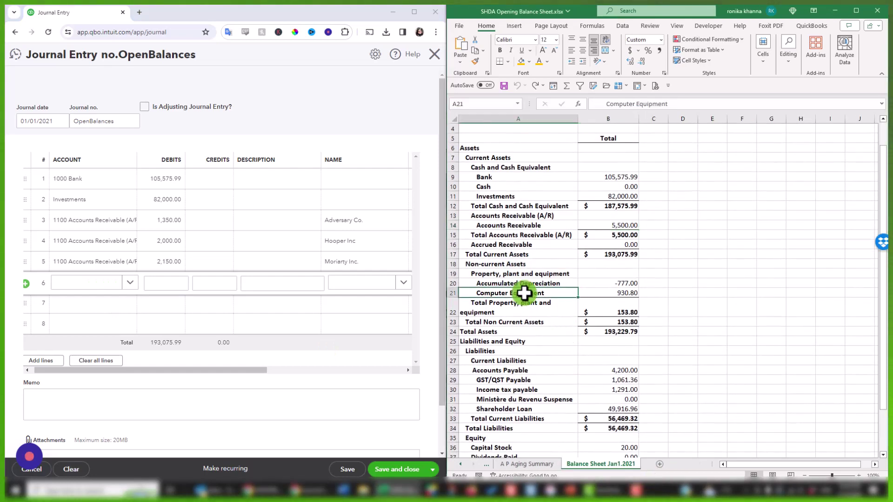
{"action": "left_click", "coordinate": [75, 282]}
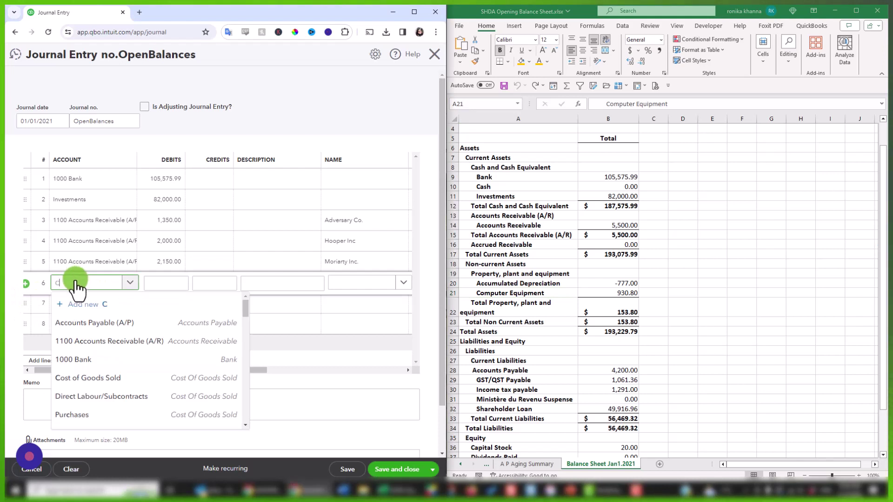
{"action": "type", "text": "Compu"}
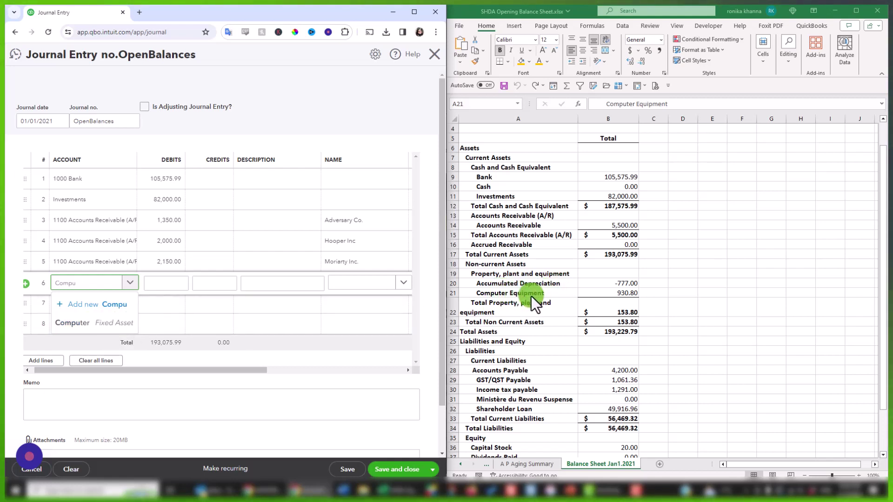
{"action": "left_click", "coordinate": [108, 329]}
{"action": "left_click", "coordinate": [169, 285]}
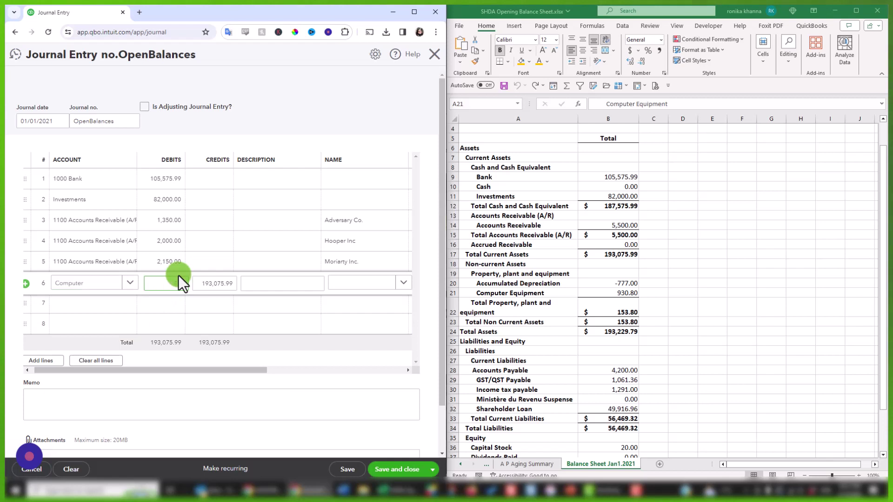
{"action": "type", "text": "930.80"}
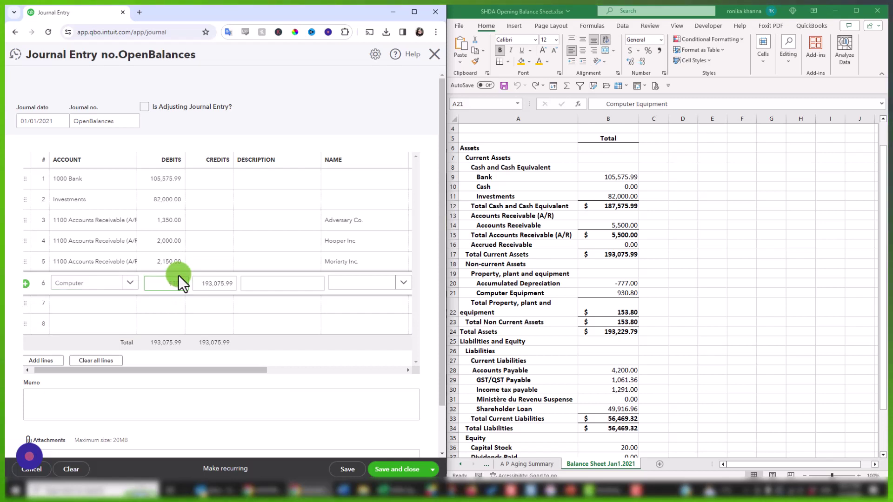
{"action": "left_click", "coordinate": [298, 282]}
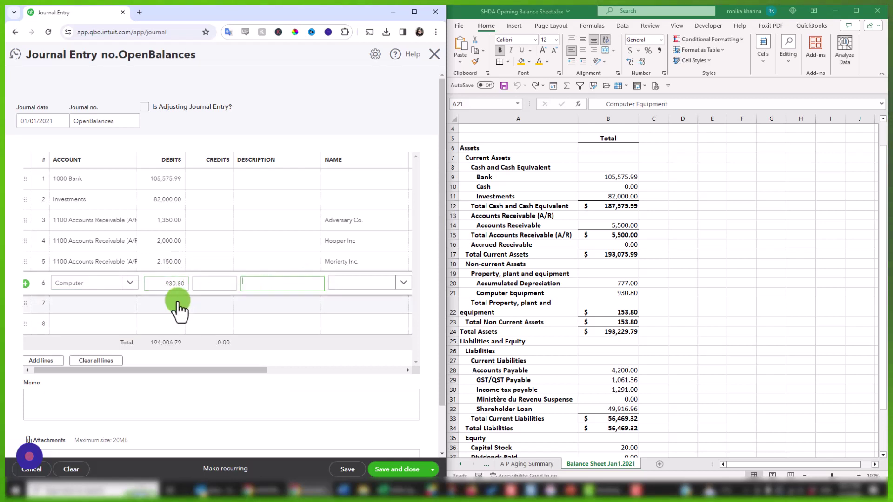
{"action": "left_click", "coordinate": [497, 298]}
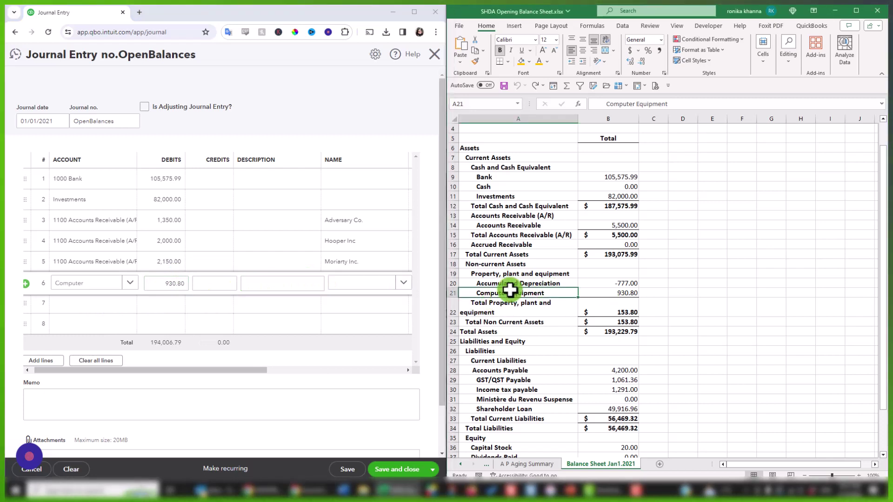
{"action": "left_click", "coordinate": [619, 293]}
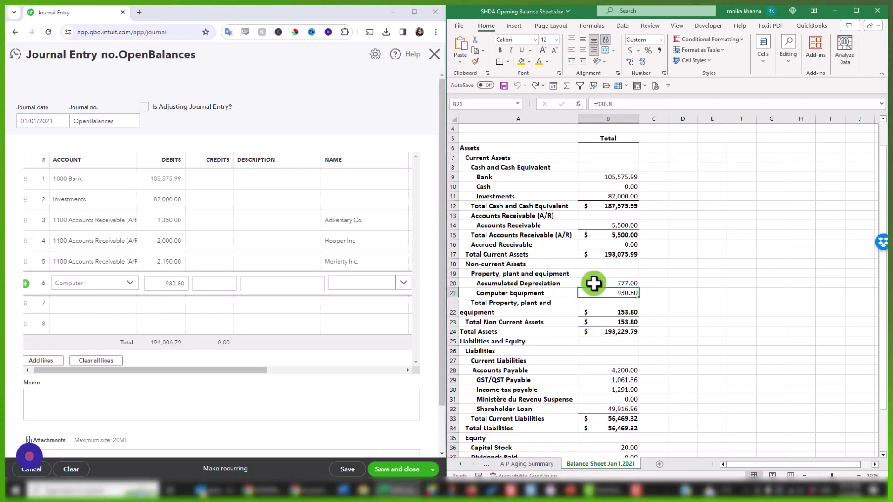
- Start adding a new account named Accumulated Depreciation from line 7 of the journal entry
{"action": "left_click", "coordinate": [549, 283]}
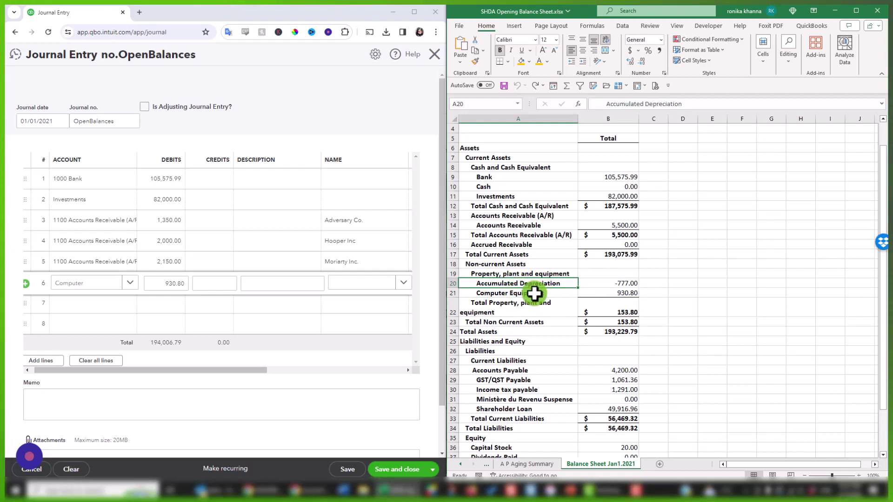
{"action": "left_click", "coordinate": [103, 307]}
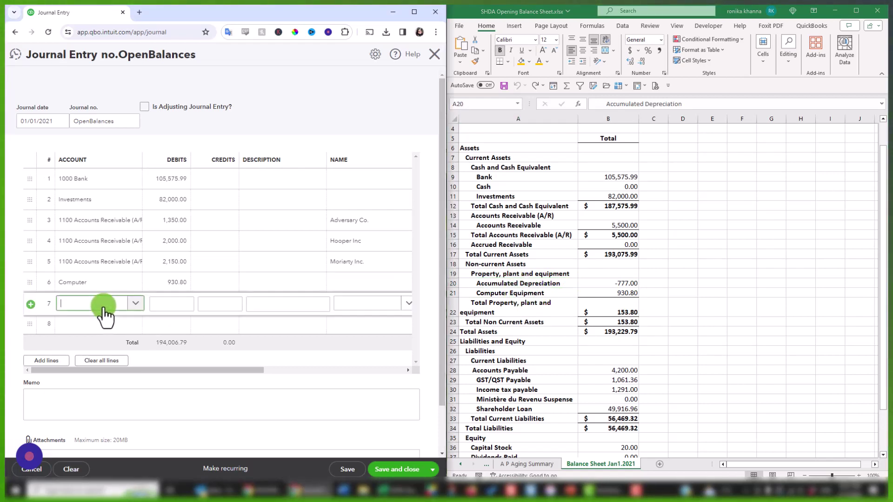
{"action": "left_click", "coordinate": [104, 307]}
{"action": "type", "text": "accu"}
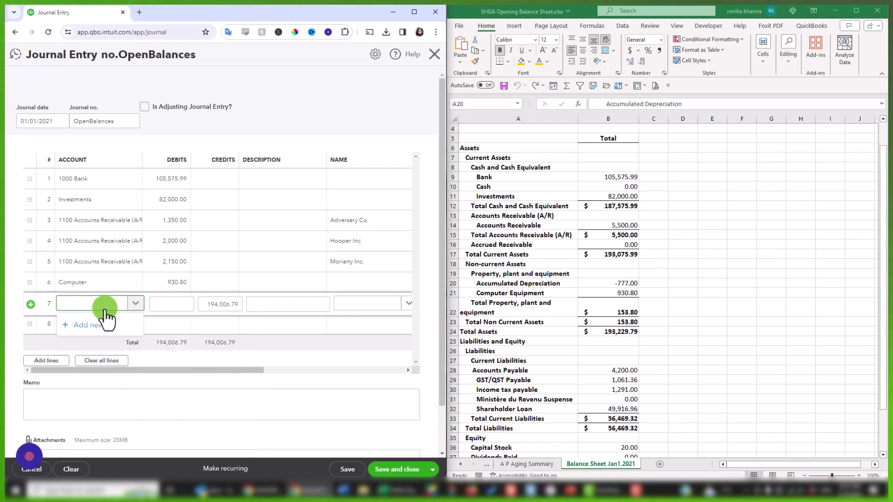
{"action": "type", "text": "mulated"}
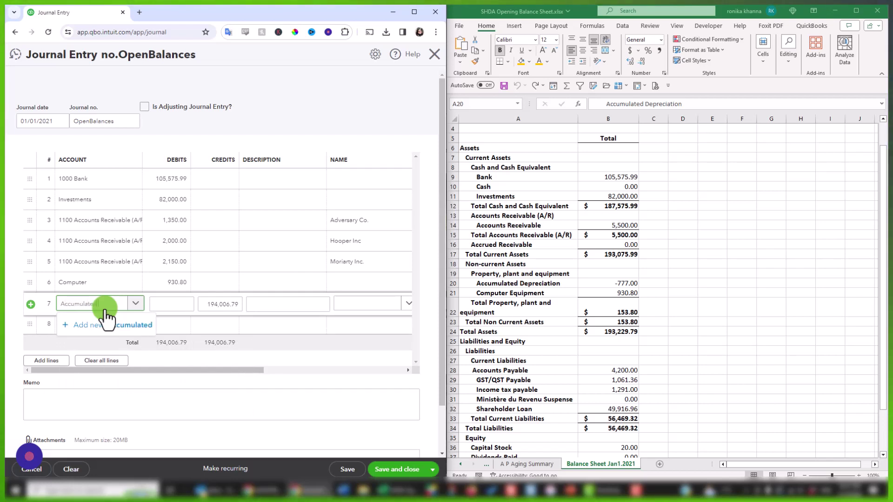
{"action": "type", "text": " Depre"}
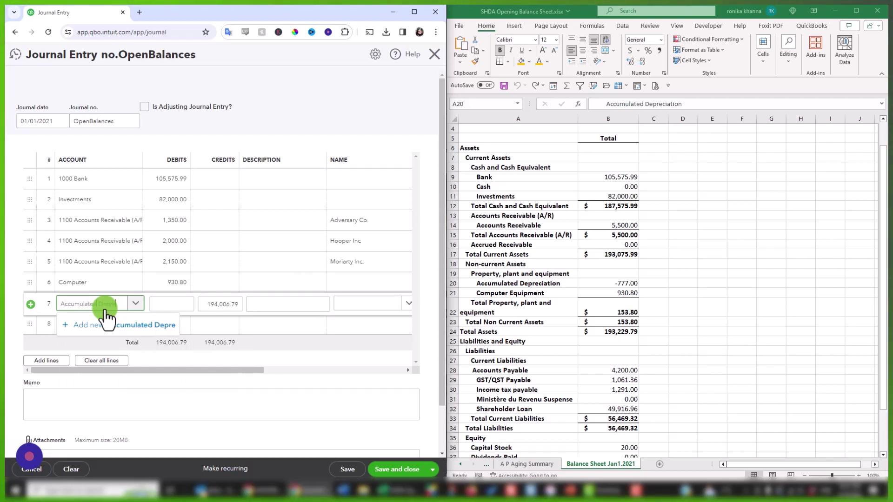
{"action": "type", "text": "ciation"}
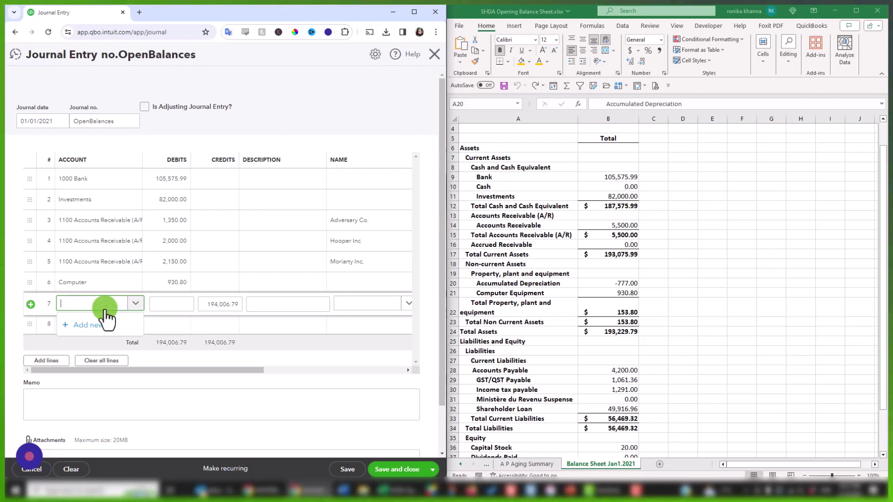
{"action": "left_click", "coordinate": [106, 322]}
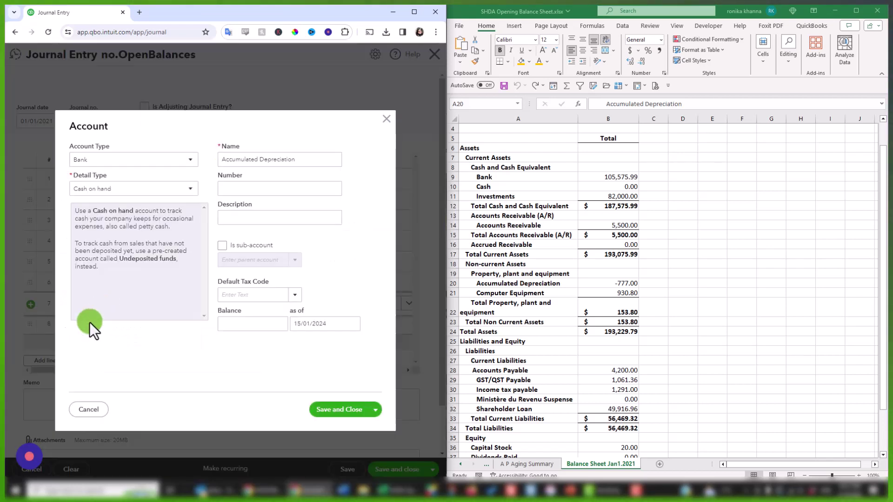
- Set the new account's type to Property, plant and equipment with detail type Accumulated Depreciation, and save it
{"action": "left_click", "coordinate": [135, 160]}
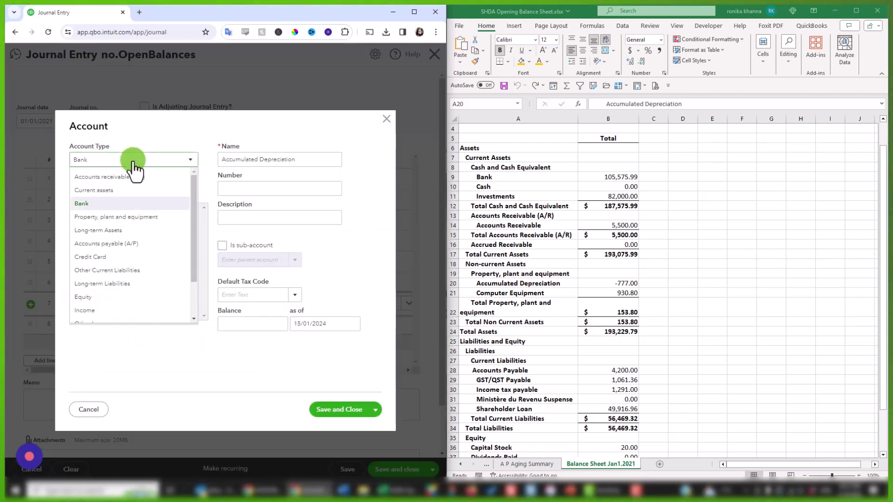
{"action": "left_click", "coordinate": [134, 217]}
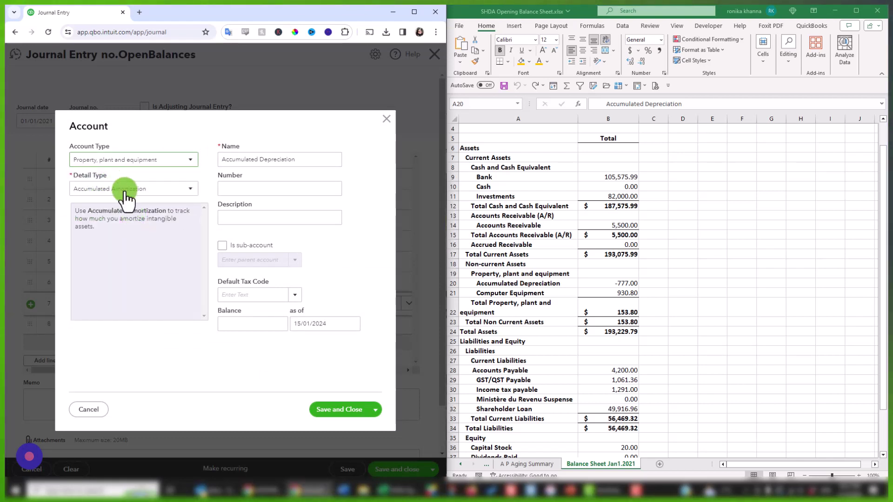
{"action": "left_click", "coordinate": [126, 191]}
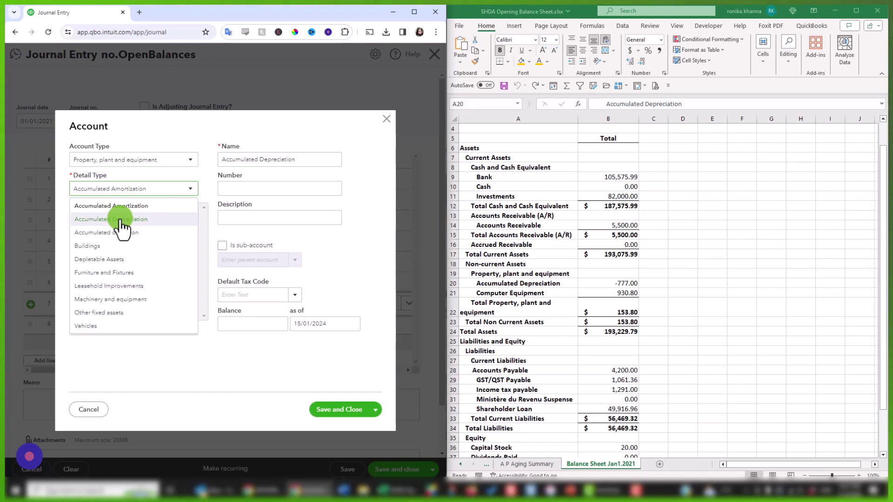
{"action": "left_click", "coordinate": [121, 220]}
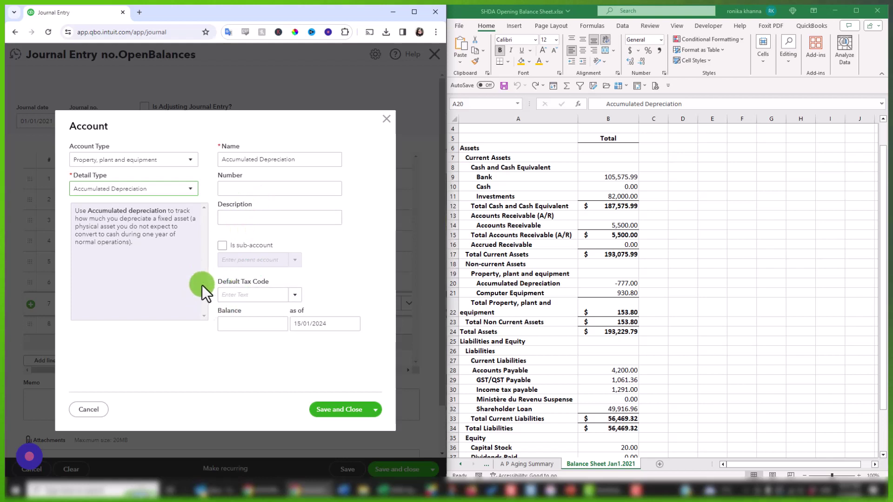
{"action": "left_click", "coordinate": [339, 410]}
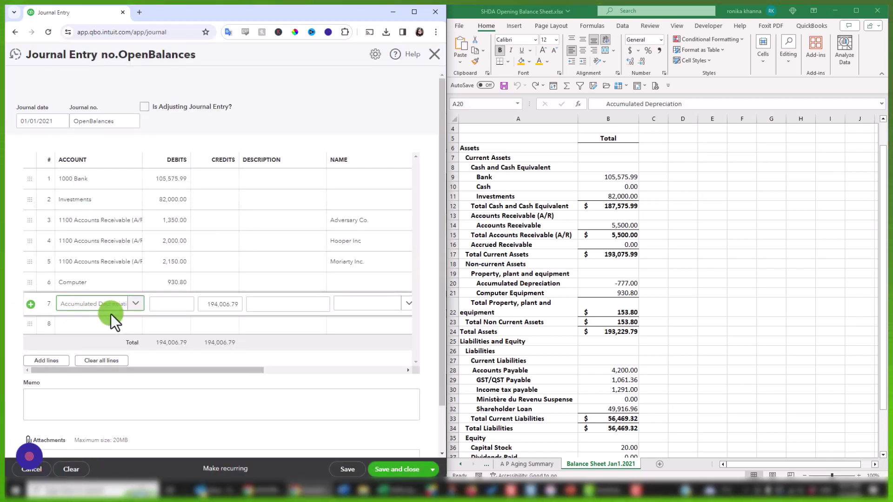
- Enter a credit of 777 for Accumulated Depreciation on line 7
{"action": "left_click", "coordinate": [91, 313]}
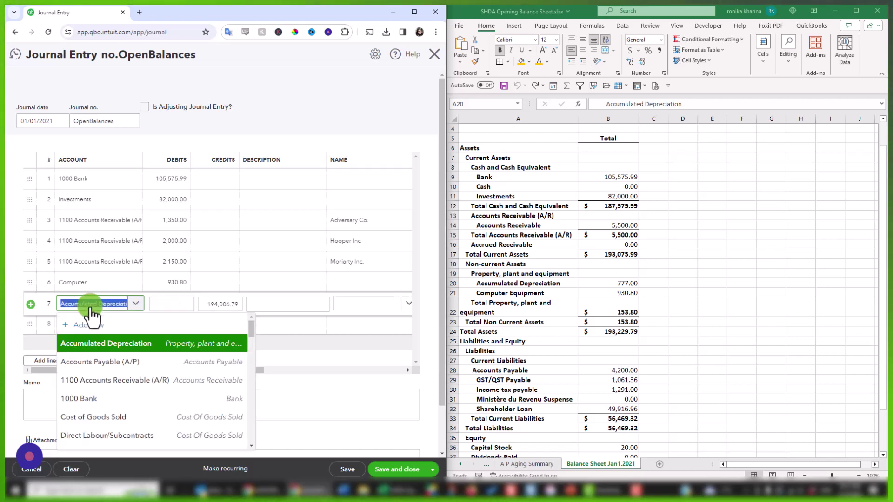
{"action": "left_click", "coordinate": [91, 314]}
{"action": "left_click", "coordinate": [235, 304]}
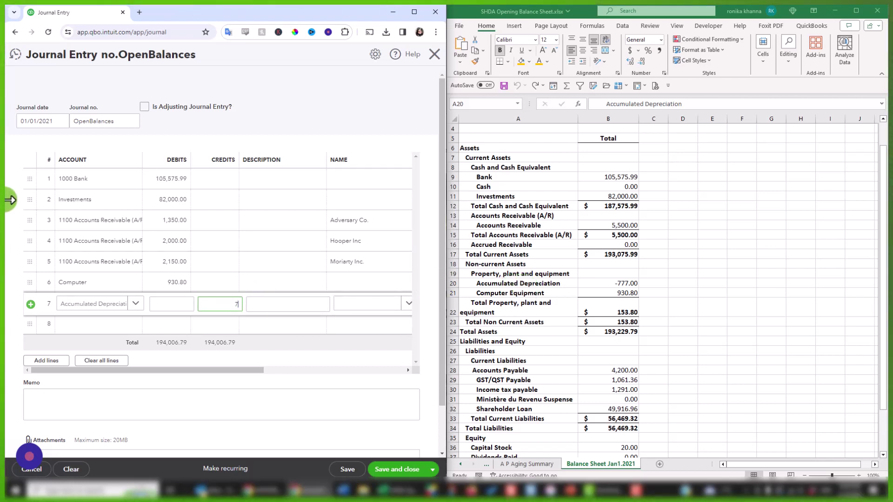
{"action": "left_click", "coordinate": [114, 328]}
- Begin line 8 by locating Accounts Payable on the balance sheet and opening its breakdown in the A P Aging Summary sheet
{"action": "scroll", "coordinate": [160, 272], "scroll_direction": "down", "scroll_amount": 2}
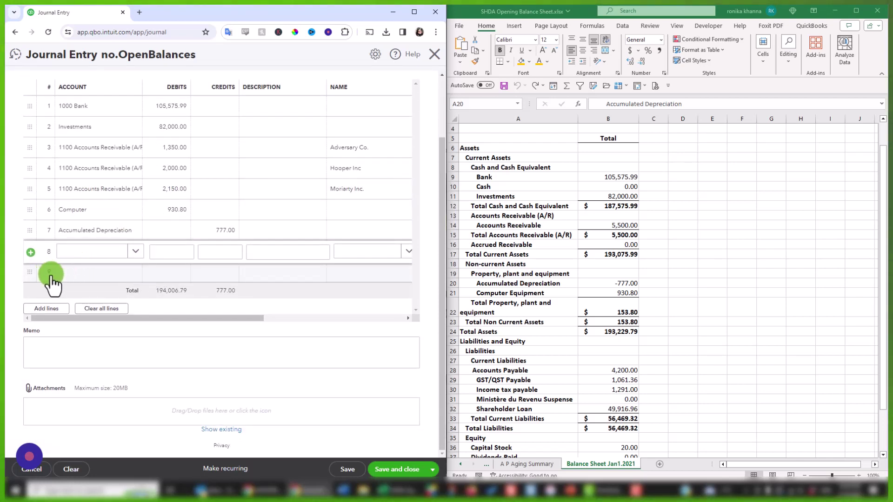
{"action": "left_click", "coordinate": [91, 252]}
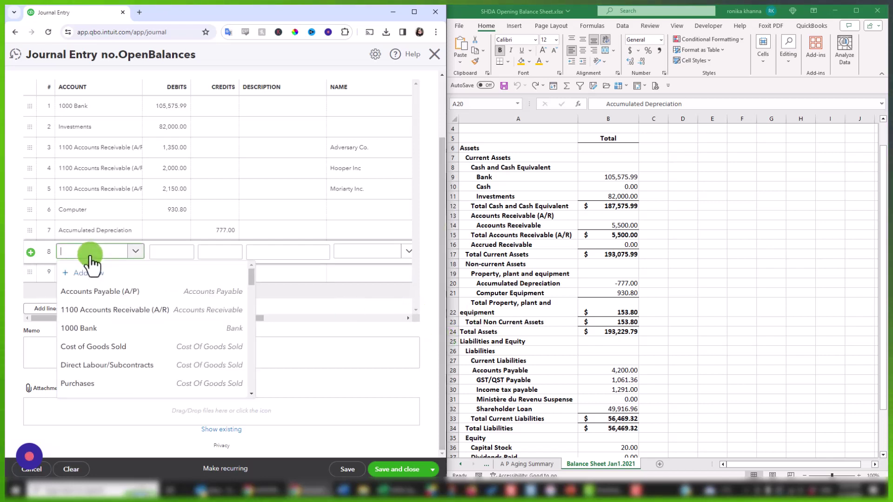
{"action": "left_click", "coordinate": [608, 371]}
{"action": "scroll", "coordinate": [605, 368], "scroll_direction": "down", "scroll_amount": 1}
{"action": "left_click", "coordinate": [609, 342]}
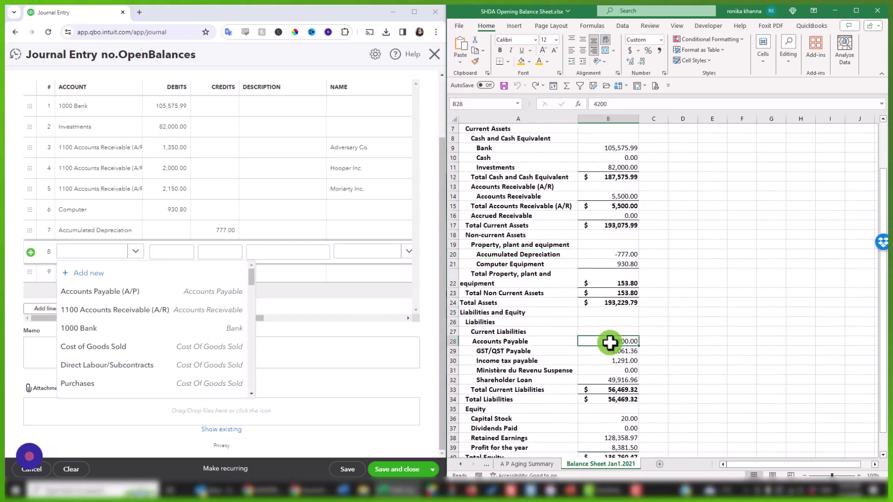
{"action": "left_click", "coordinate": [494, 342]}
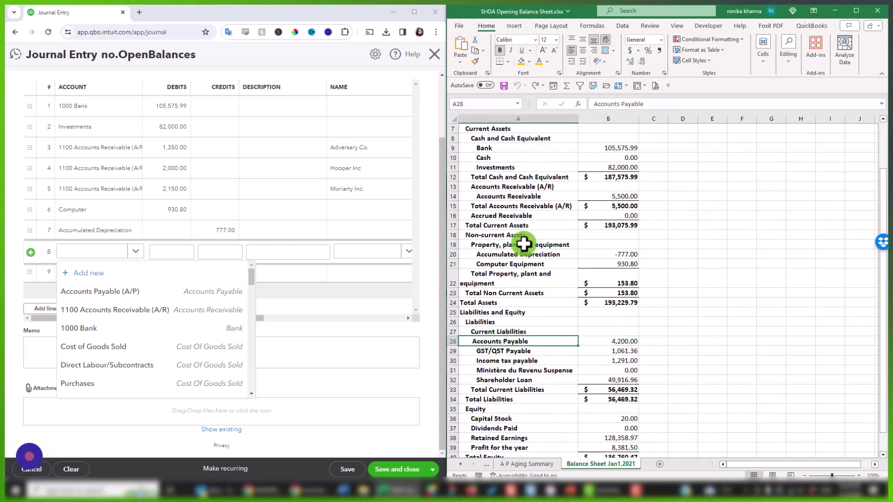
{"action": "left_click", "coordinate": [609, 196]}
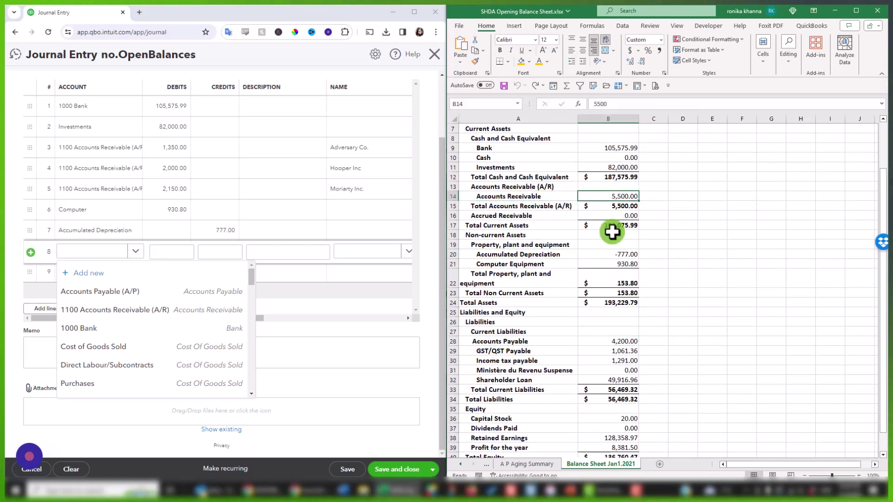
{"action": "left_click", "coordinate": [609, 341]}
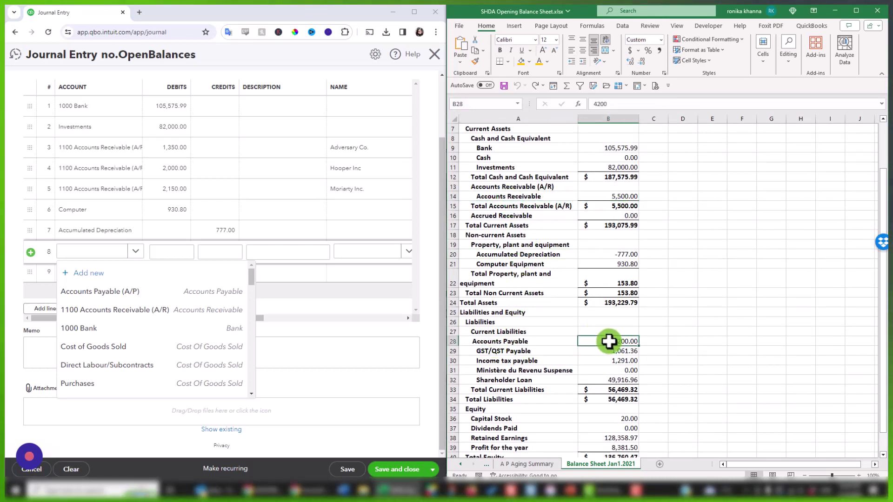
{"action": "left_click", "coordinate": [514, 343]}
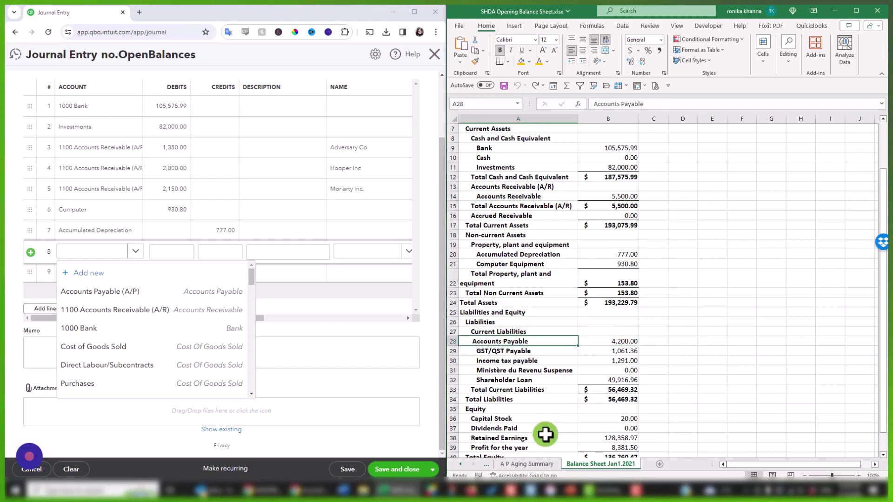
{"action": "left_click", "coordinate": [527, 464]}
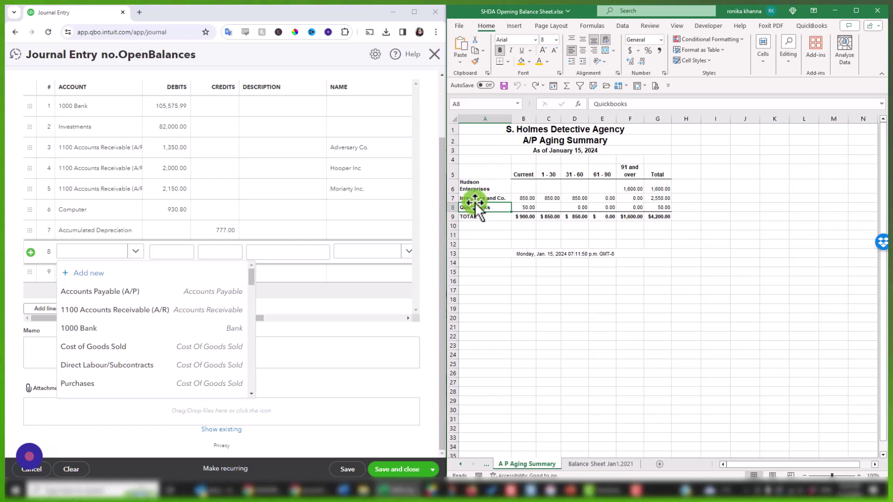
- Complete line 8 with Accounts Payable (A/P), a credit of 1,600, and the supplier Hudson Enterprises as the name
{"action": "left_click", "coordinate": [101, 293]}
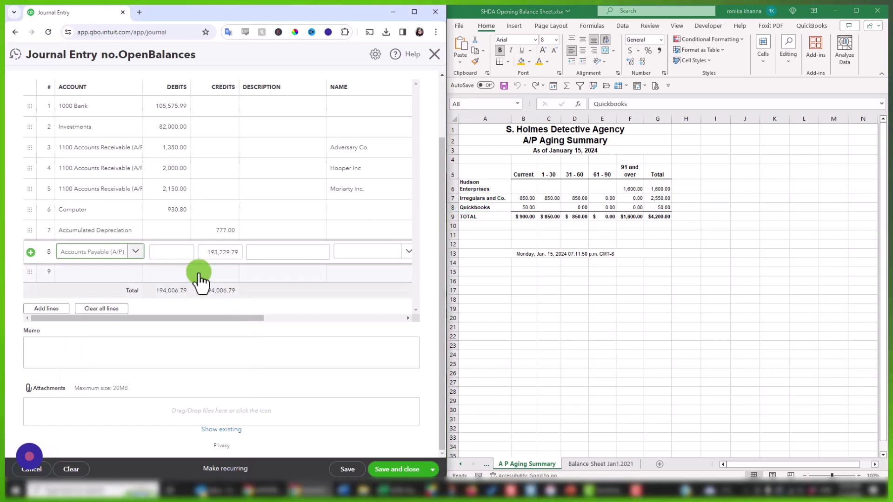
{"action": "left_click", "coordinate": [207, 256]}
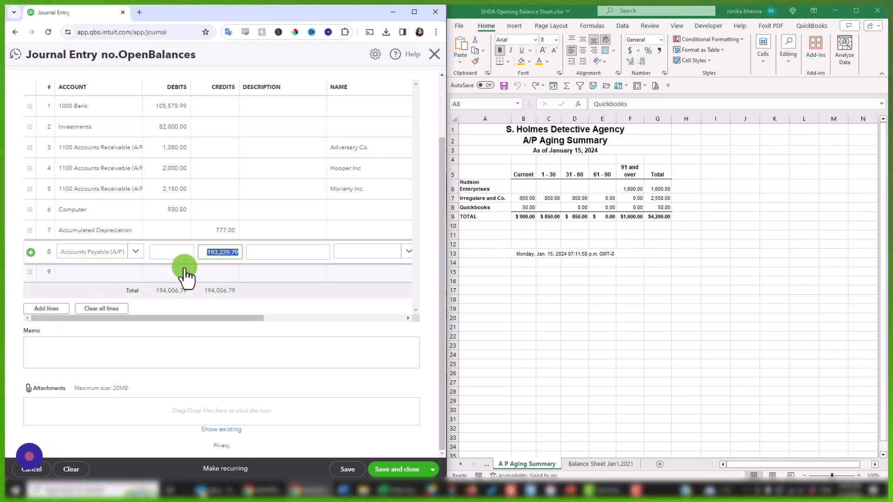
{"action": "type", "text": "1600"}
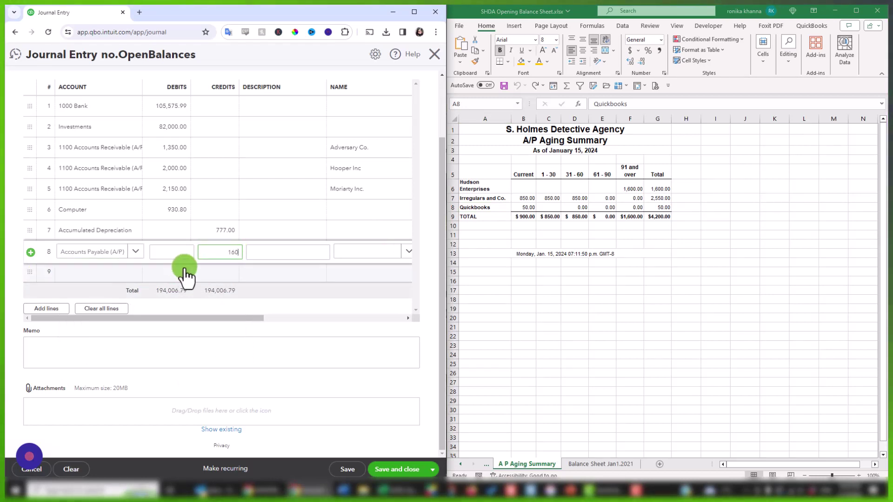
{"action": "left_click", "coordinate": [362, 251]}
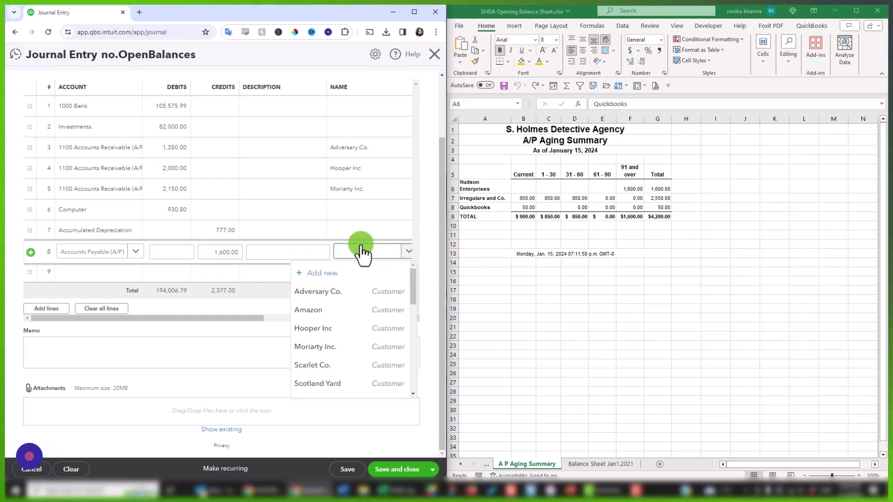
{"action": "type", "text": "hu"}
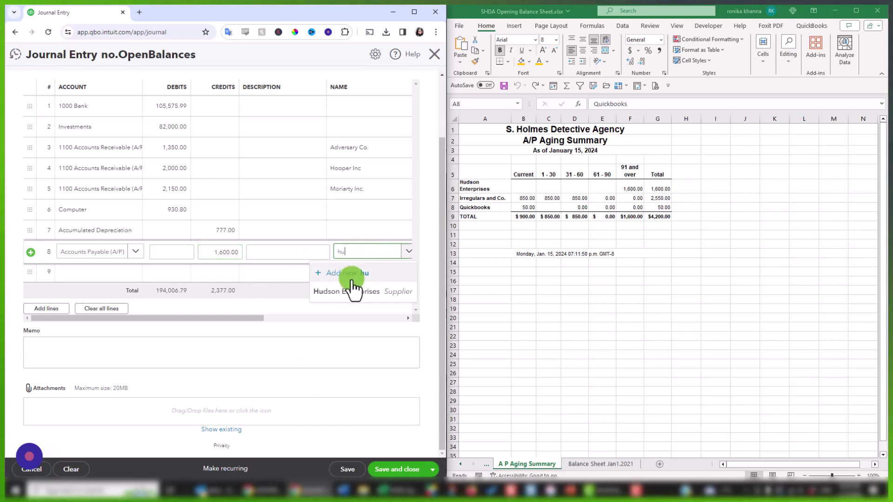
{"action": "left_click", "coordinate": [349, 288]}
- Fill line 9 with Accounts Payable (A/P), a credit of 2,550, and the supplier Irregulars and Co. as the name
{"action": "left_click", "coordinate": [74, 287]}
{"action": "left_click", "coordinate": [79, 275]}
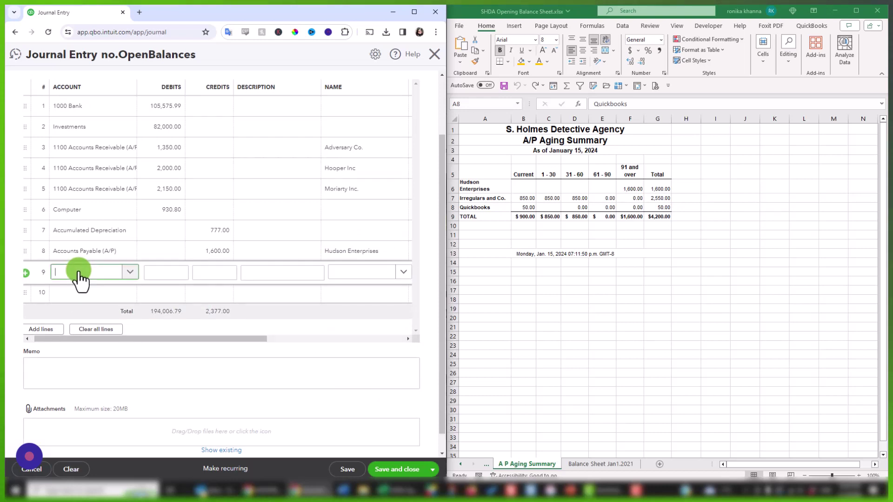
{"action": "left_click", "coordinate": [86, 313]}
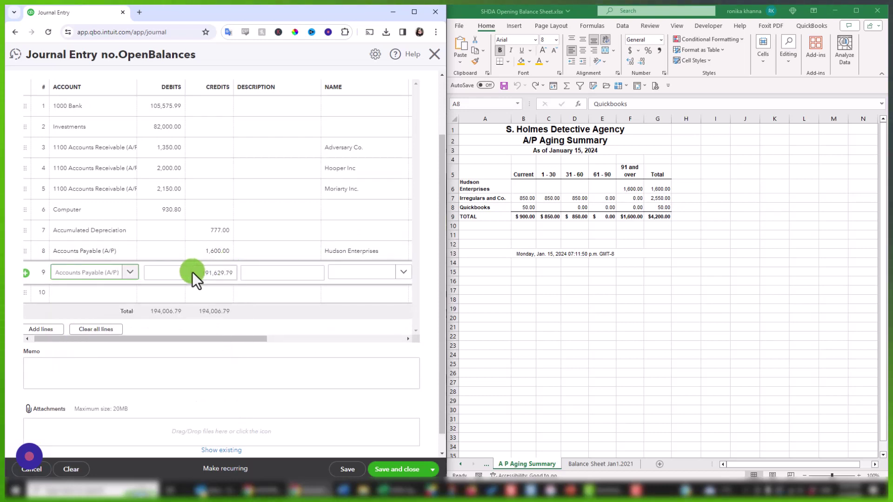
{"action": "left_click", "coordinate": [214, 273]}
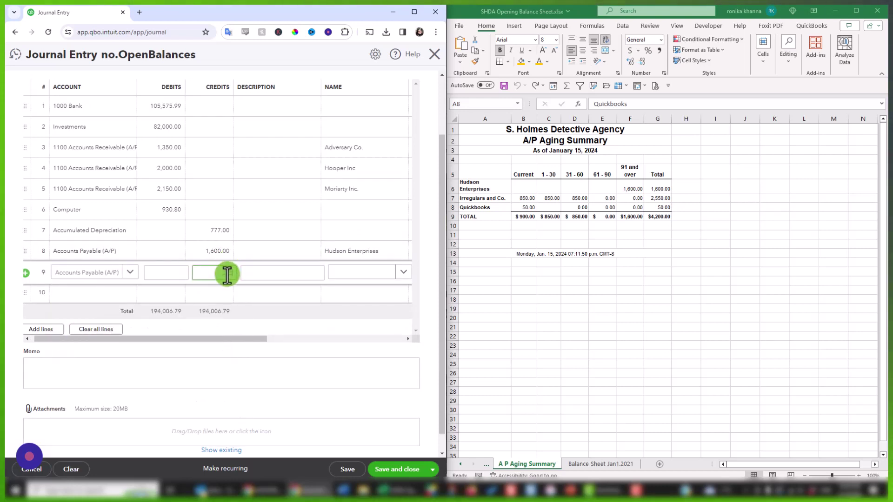
{"action": "type", "text": "2550"}
{"action": "key", "text": "Tab"}
{"action": "left_click", "coordinate": [342, 273]}
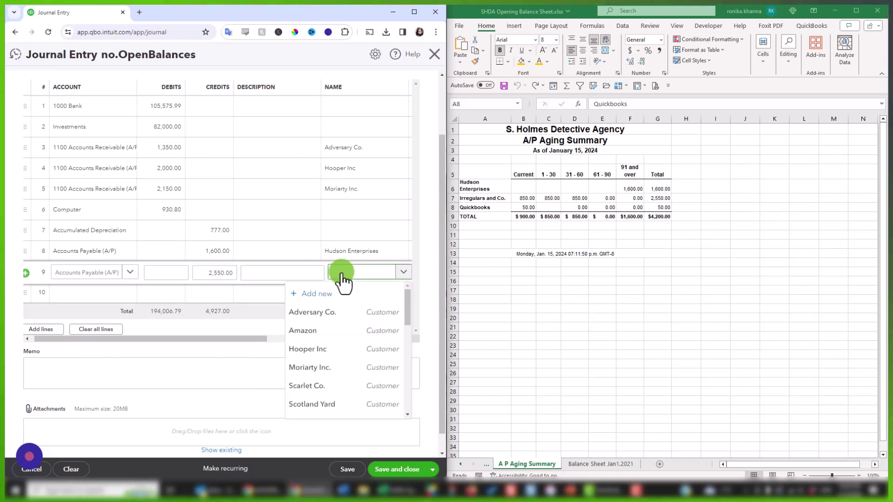
{"action": "scroll", "coordinate": [342, 325], "scroll_direction": "down", "scroll_amount": 3}
{"action": "left_click", "coordinate": [339, 314]}
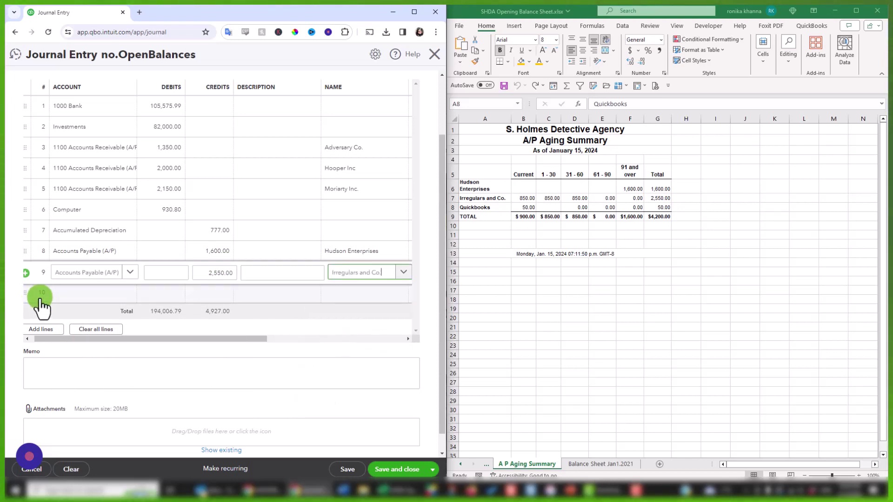
- Fill line 10 with Accounts Payable (A/P), a credit of 50, and the supplier Quickbooks as the name
{"action": "left_click", "coordinate": [79, 300]}
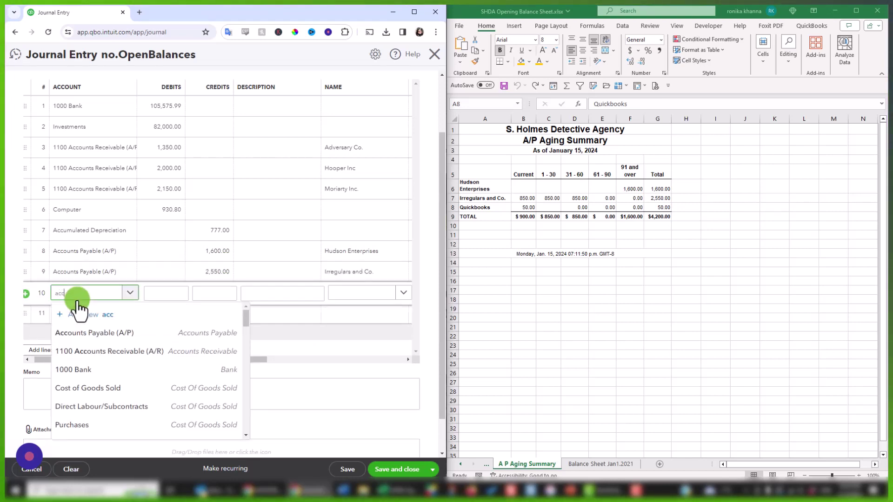
{"action": "left_click", "coordinate": [99, 352]}
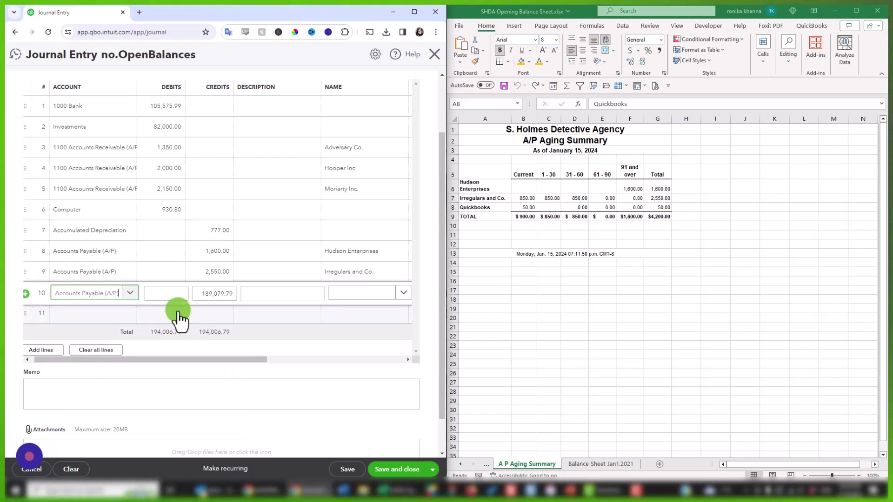
{"action": "left_click", "coordinate": [200, 293]}
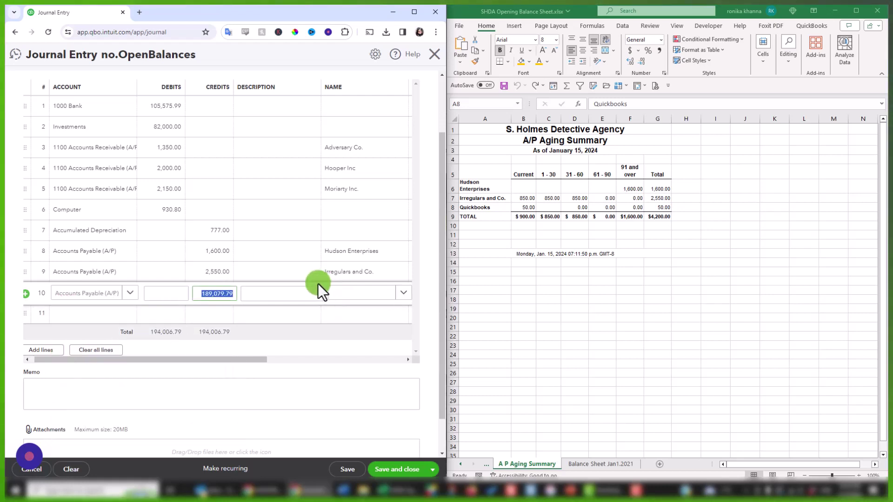
{"action": "left_click", "coordinate": [332, 293]}
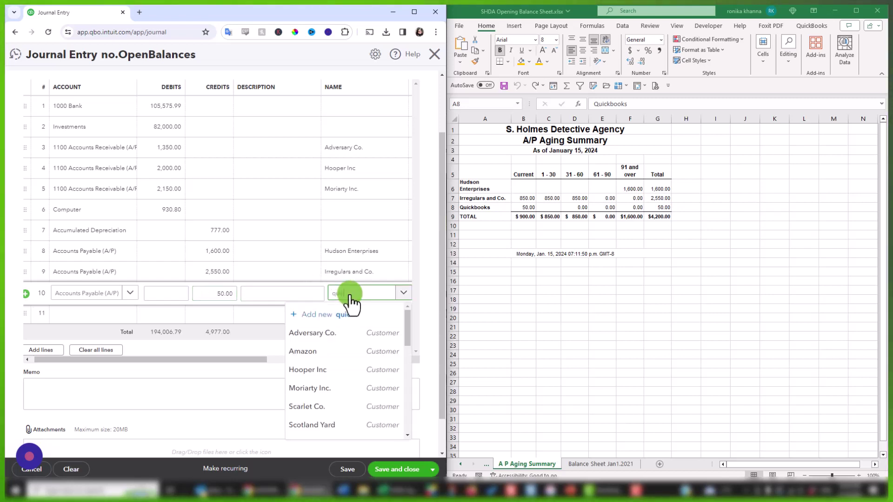
{"action": "type", "text": "qui"}
{"action": "left_click", "coordinate": [355, 337]}
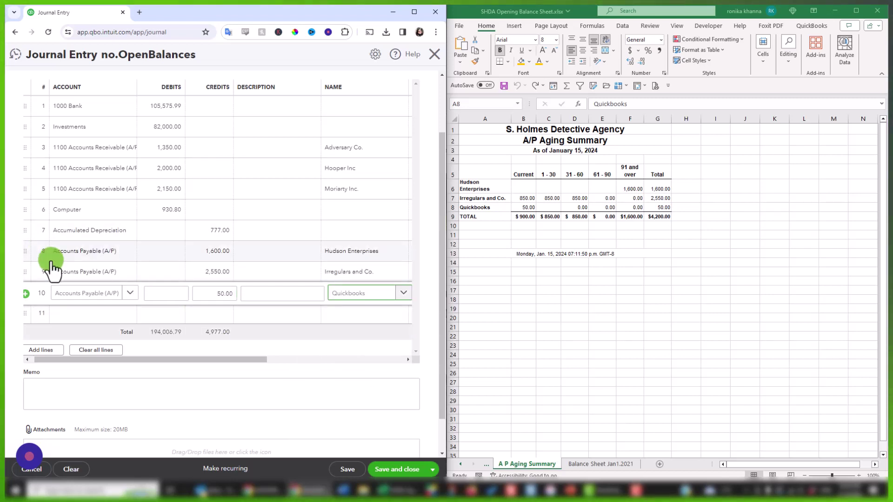
- Return to the Balance Sheet Jan1.2021 sheet in the workbook and locate the GST/QST Payable balance
{"action": "scroll", "coordinate": [108, 274], "scroll_direction": "down", "scroll_amount": 1}
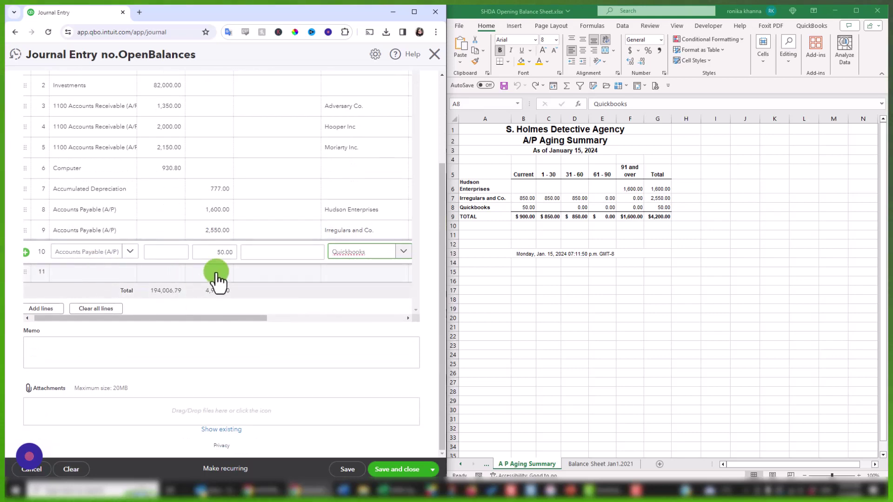
{"action": "left_click", "coordinate": [598, 465]}
{"action": "scroll", "coordinate": [636, 332], "scroll_direction": "down", "scroll_amount": 2}
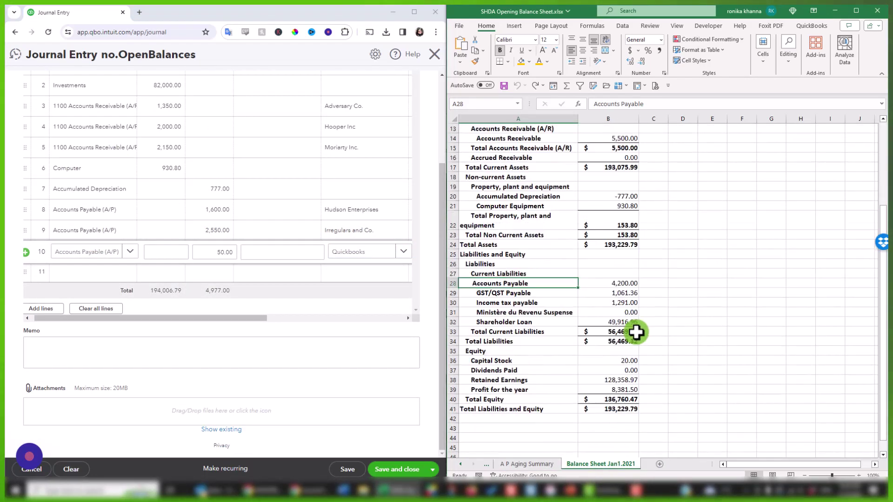
{"action": "left_click", "coordinate": [624, 293]}
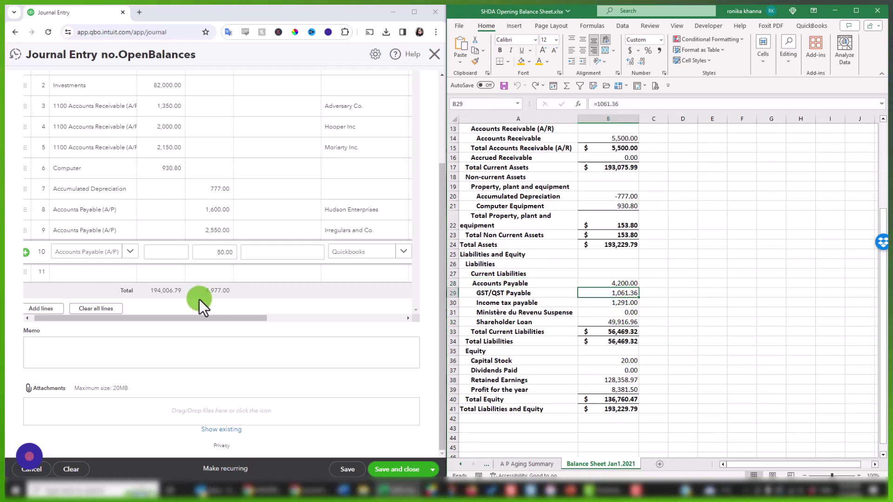
- Fill line 11 of the journal entry with GST/HST Payable and a credit of 1,061.36, leaving the name empty
{"action": "left_click", "coordinate": [91, 274]}
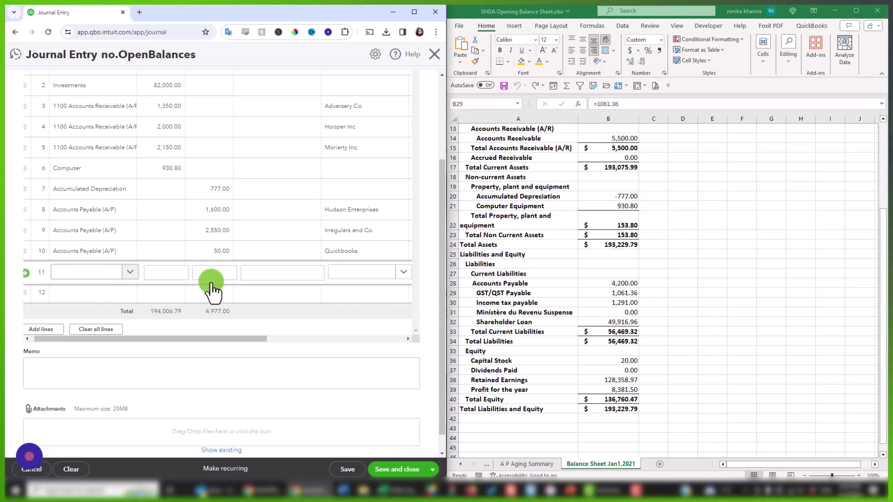
{"action": "left_click", "coordinate": [99, 278]}
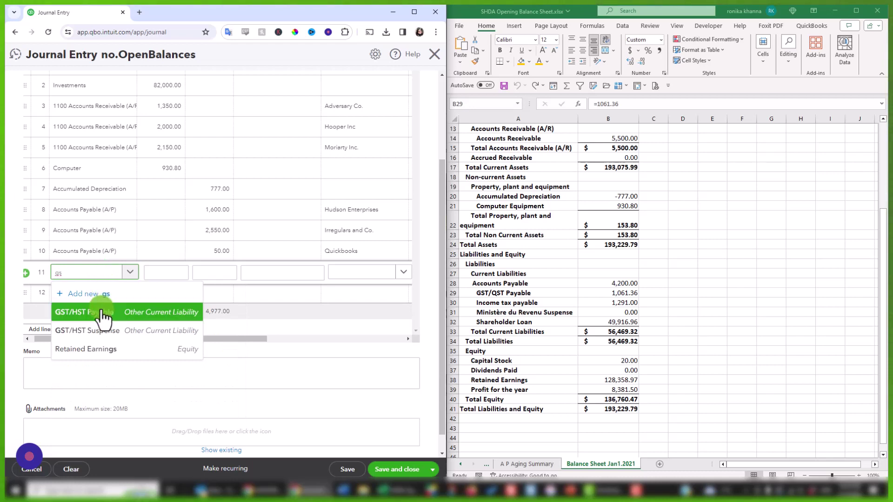
{"action": "type", "text": "gs"}
{"action": "left_click", "coordinate": [102, 321]}
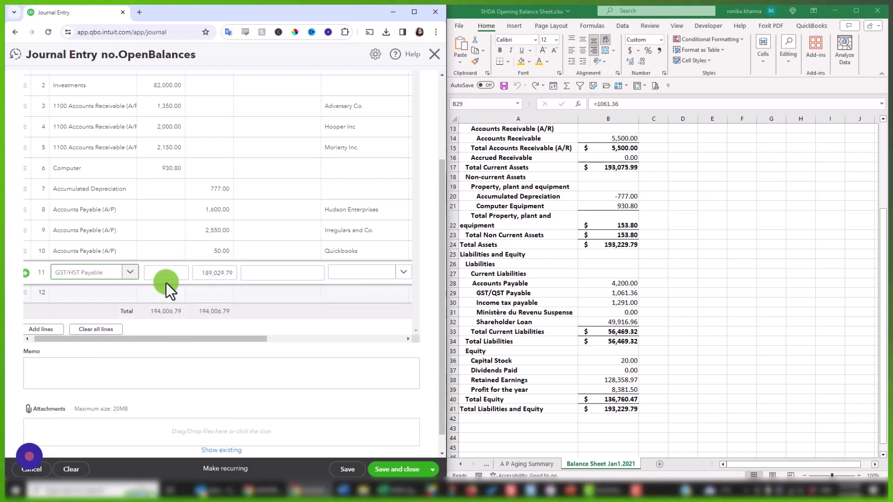
{"action": "left_click", "coordinate": [200, 273]}
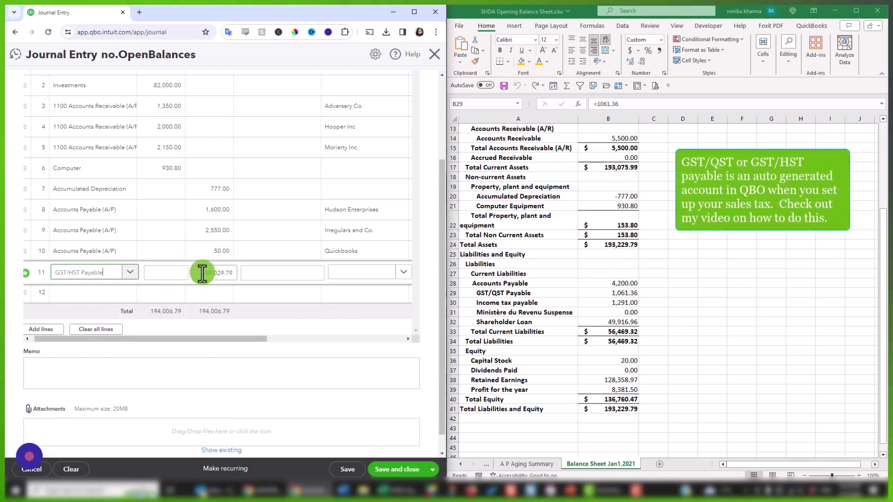
{"action": "type", "text": "1"}
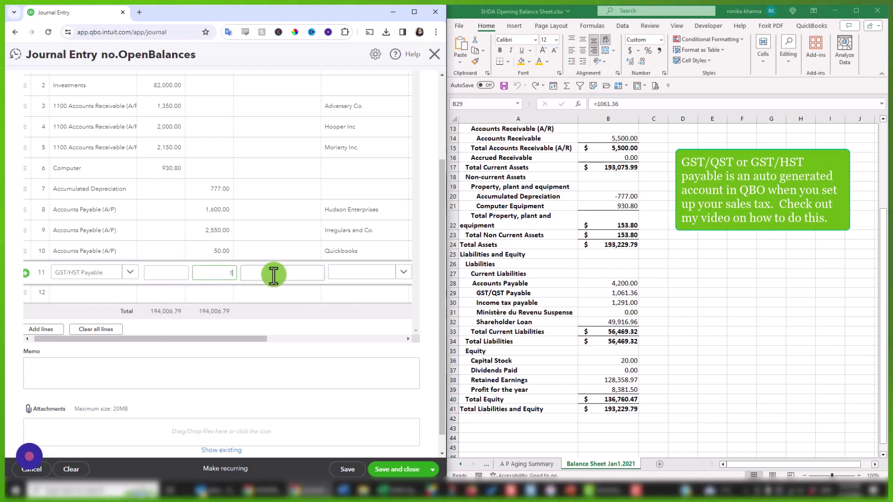
{"action": "type", "text": ",061.3"}
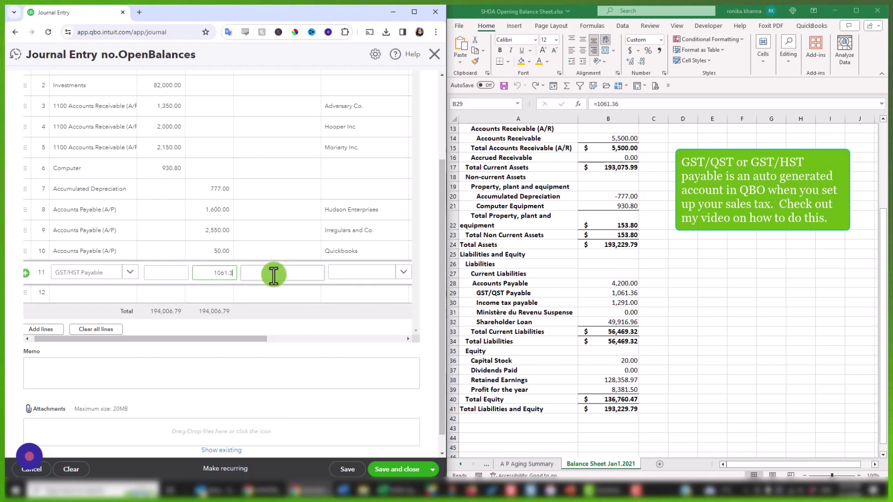
{"action": "type", "text": "6"}
{"action": "left_click", "coordinate": [351, 279]}
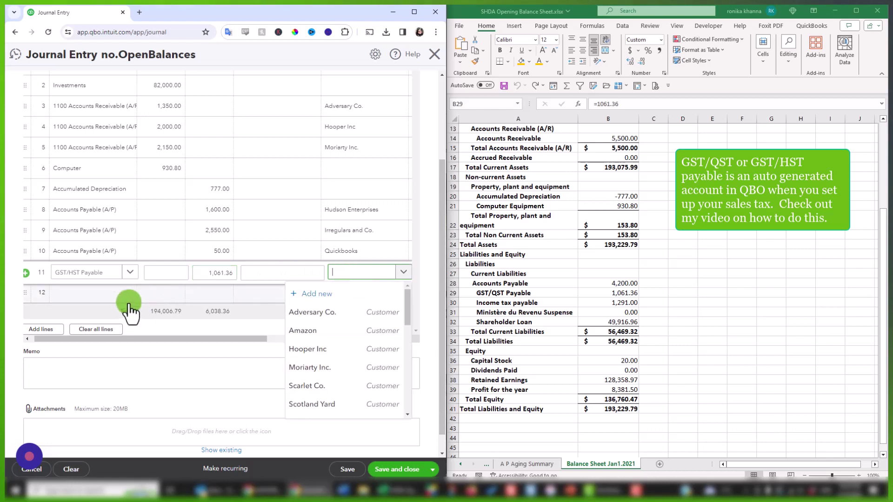
- Start adding a new account named Income tax payable from line 12 of the journal entry
{"action": "left_click", "coordinate": [72, 294]}
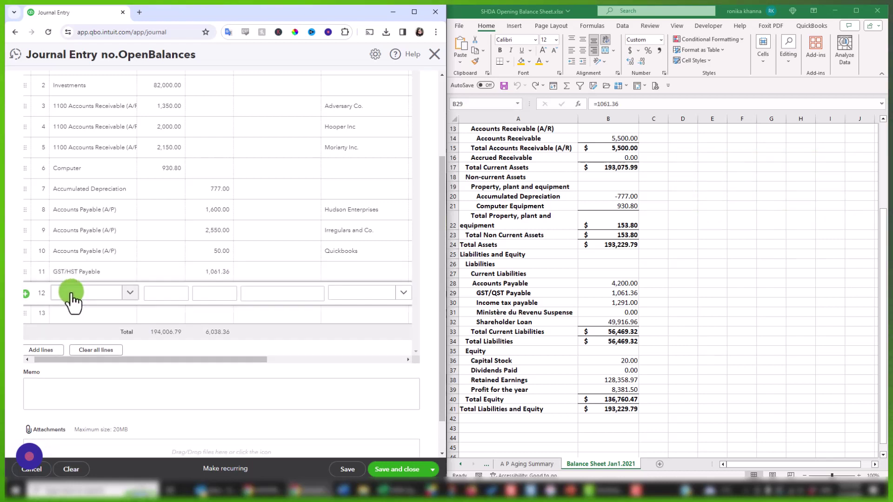
{"action": "left_click", "coordinate": [68, 297]}
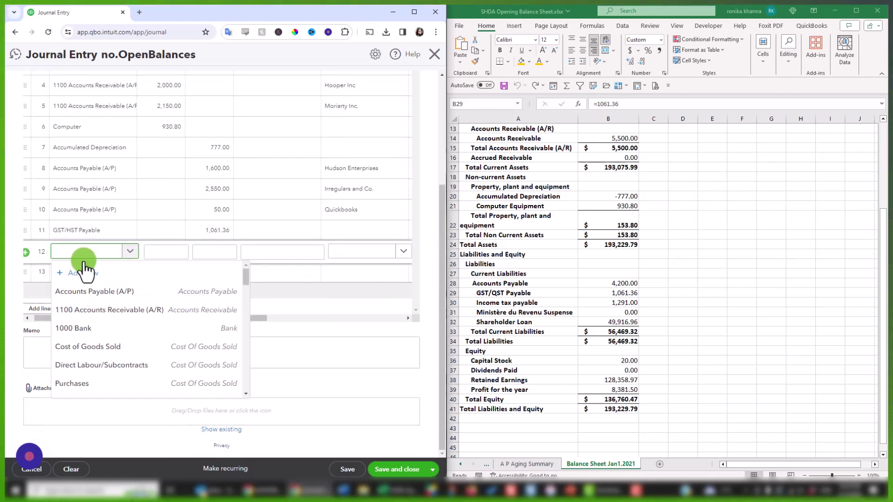
{"action": "type", "text": "In"}
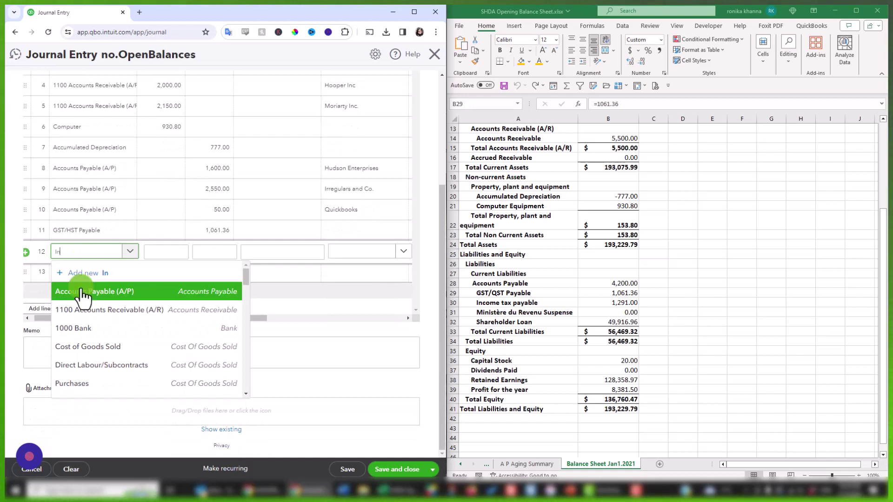
{"action": "type", "text": "com"}
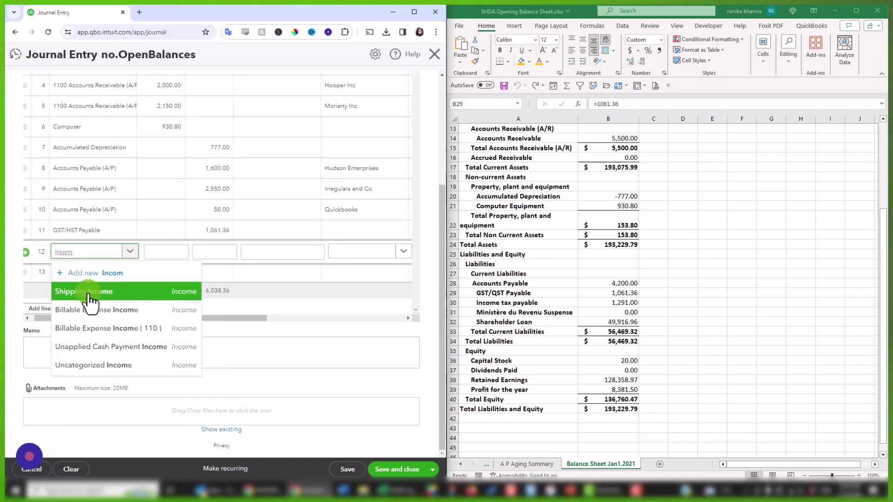
{"action": "type", "text": "e"}
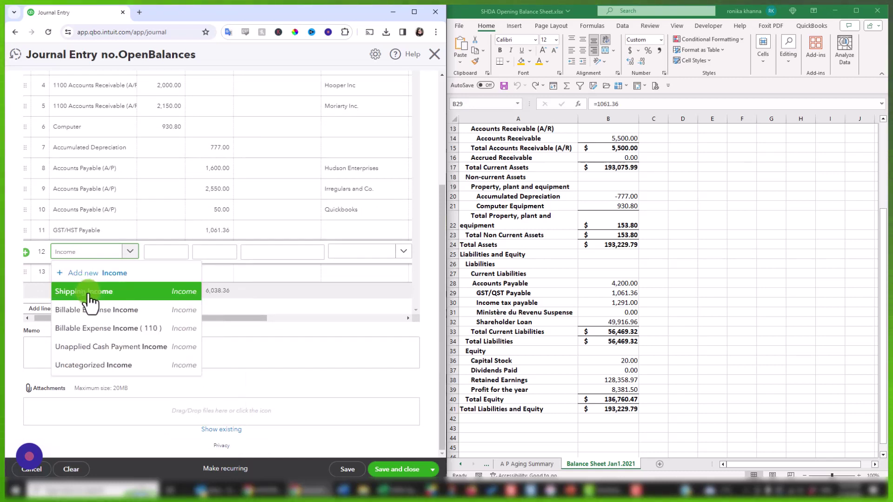
{"action": "type", "text": " tax payable"}
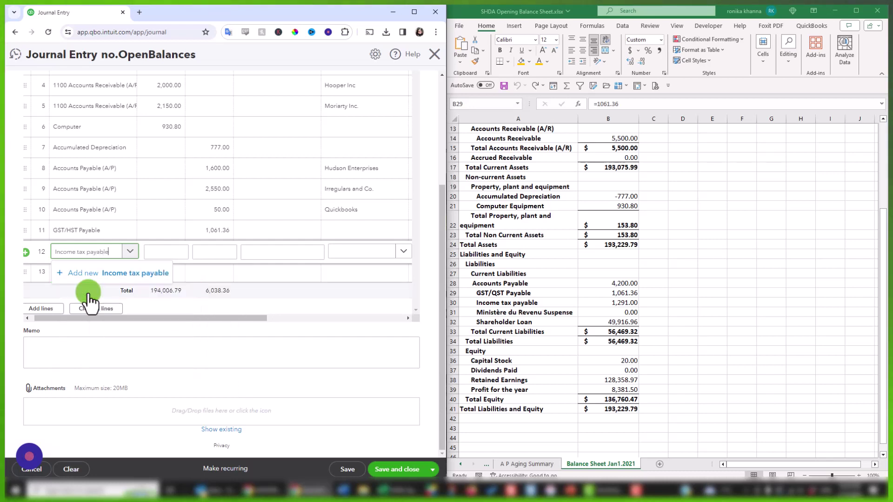
{"action": "left_click", "coordinate": [88, 292]}
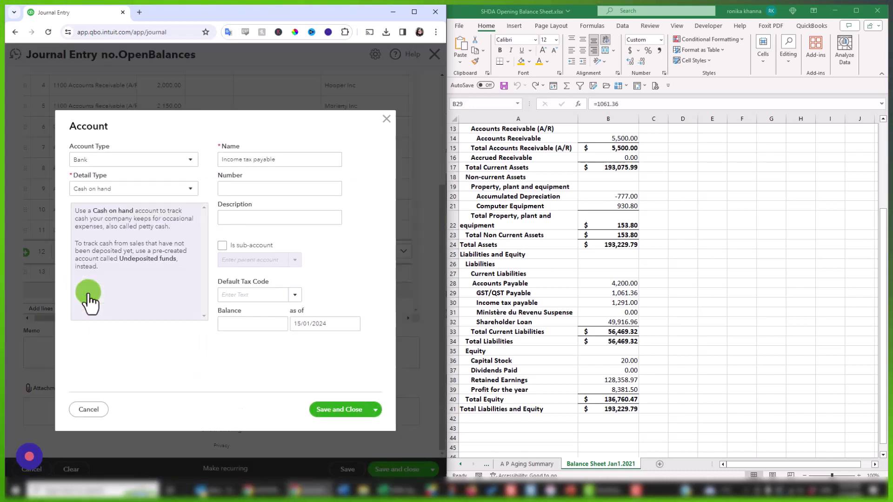
- Save the Income tax payable account as Other Current Liabilities with detail type Current Tax Liability, and credit it 1,291.00 on line 12
{"action": "left_click", "coordinate": [167, 160]}
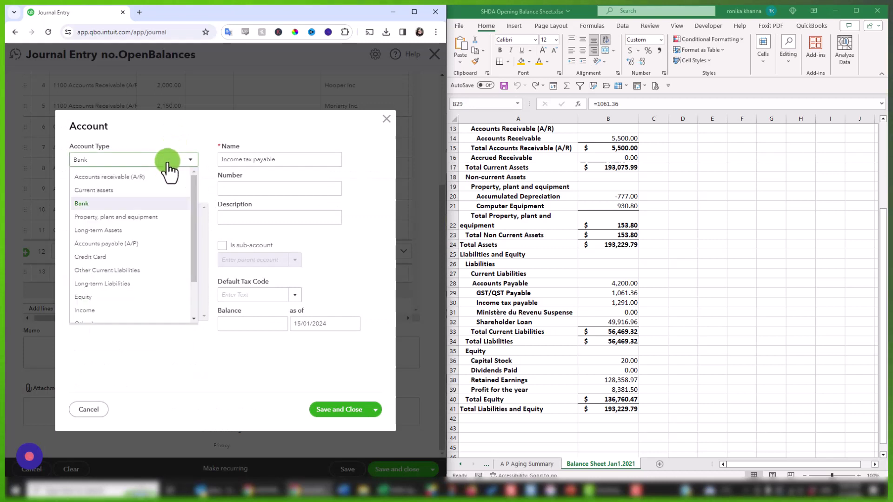
{"action": "left_click", "coordinate": [128, 271]}
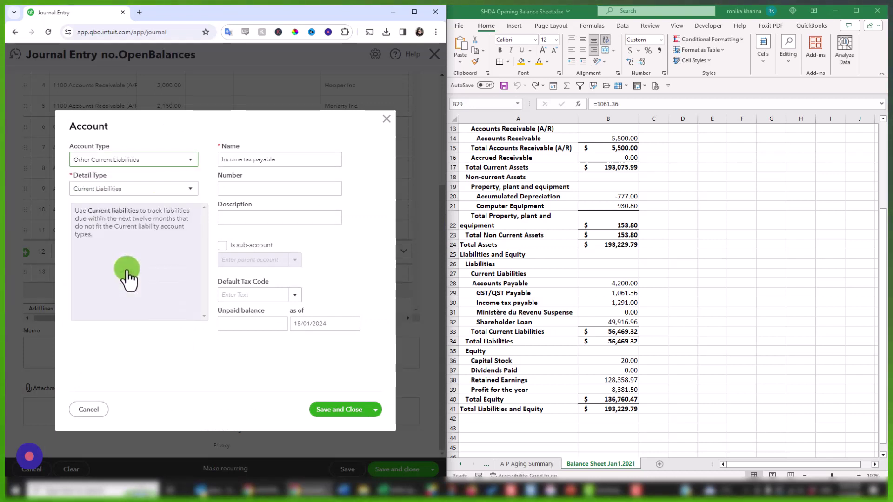
{"action": "left_click", "coordinate": [163, 190]}
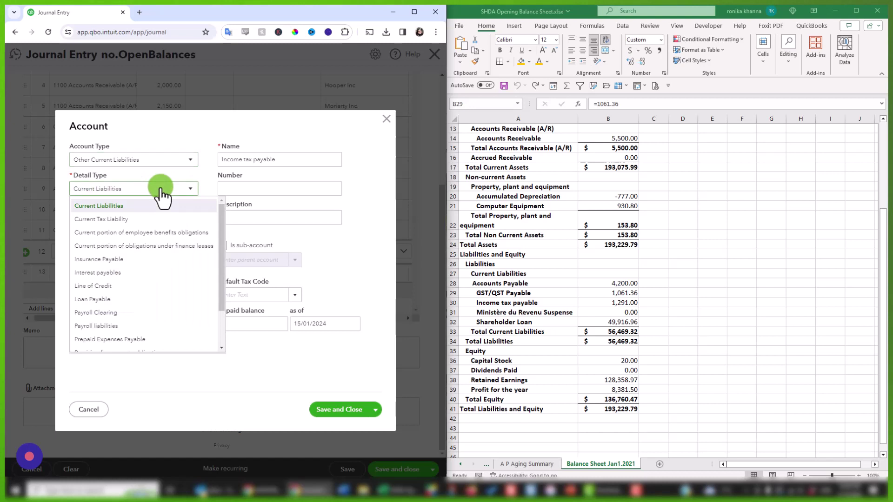
{"action": "left_click", "coordinate": [117, 220]}
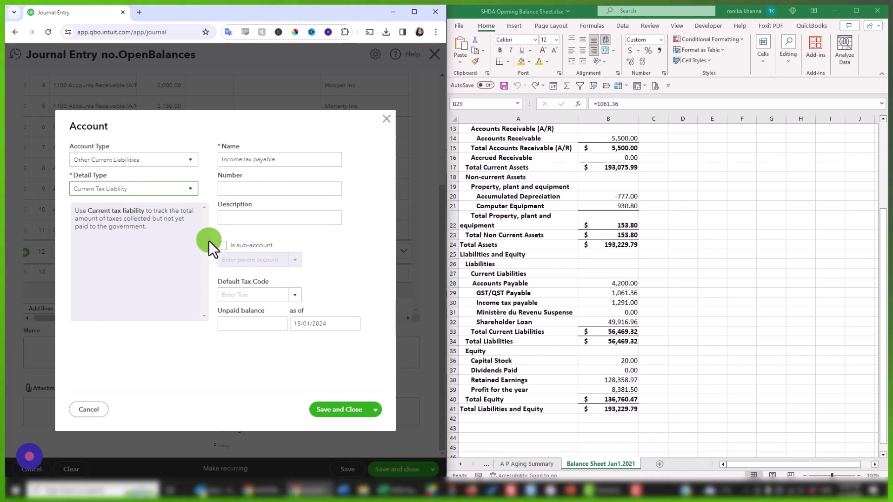
{"action": "left_click", "coordinate": [344, 411]}
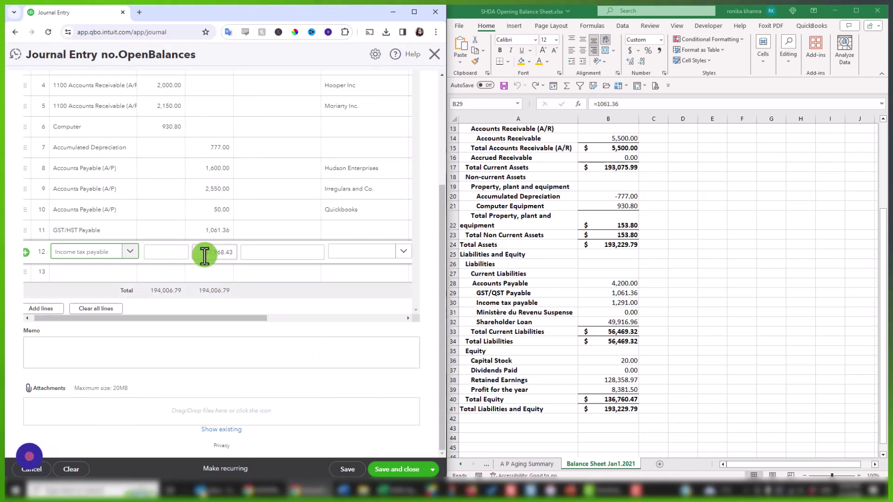
{"action": "left_click", "coordinate": [202, 255]}
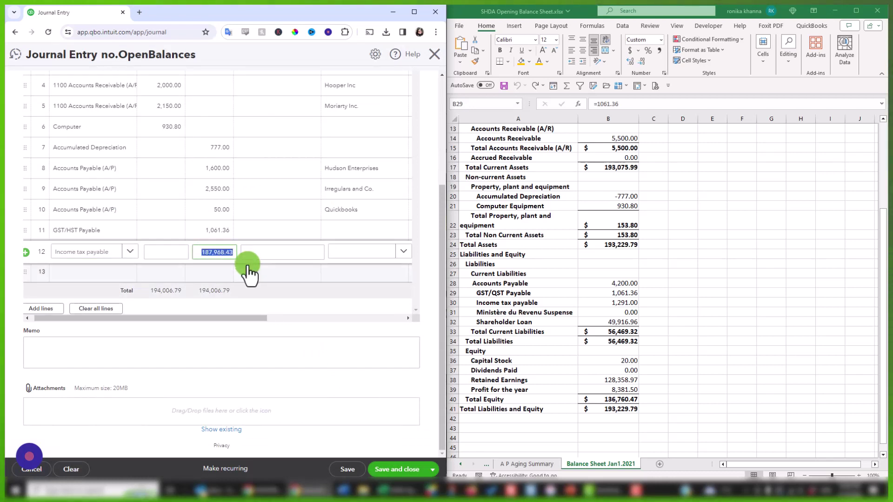
{"action": "type", "text": "1291"}
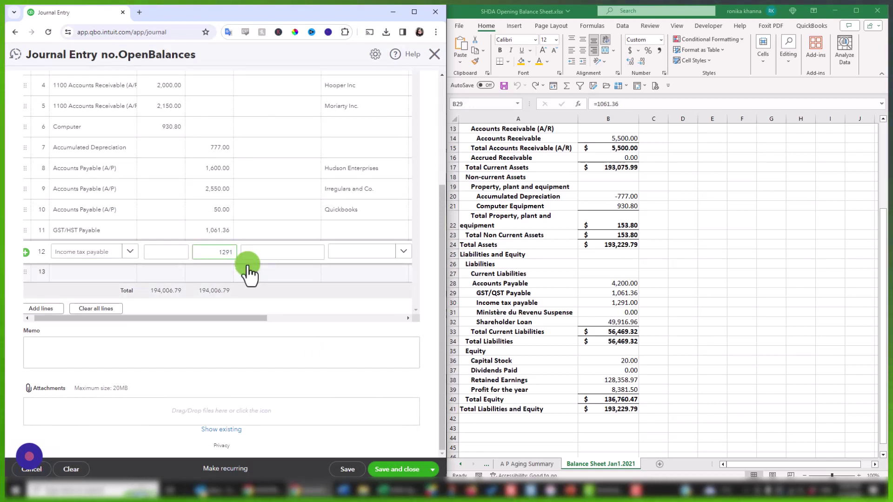
- Fill line 13 of the journal entry with the existing Shareholder Loan account and a credit of 49,916.96
{"action": "left_click", "coordinate": [82, 274]}
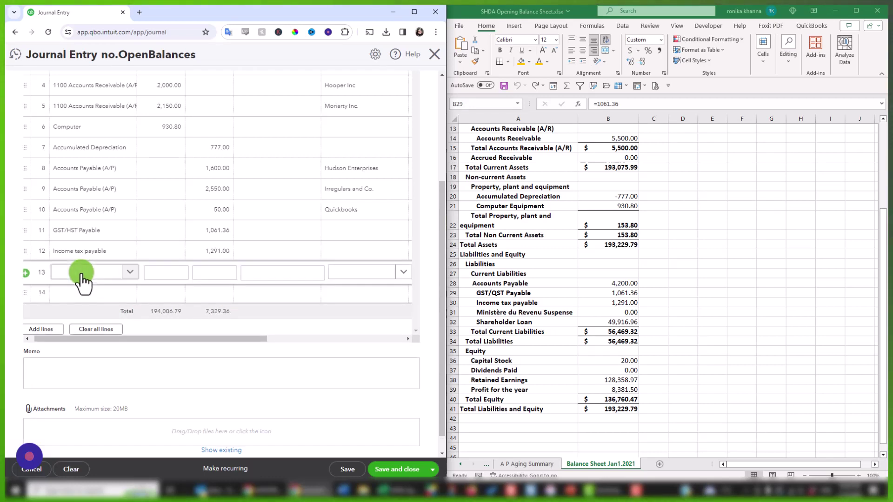
{"action": "left_click", "coordinate": [82, 274]}
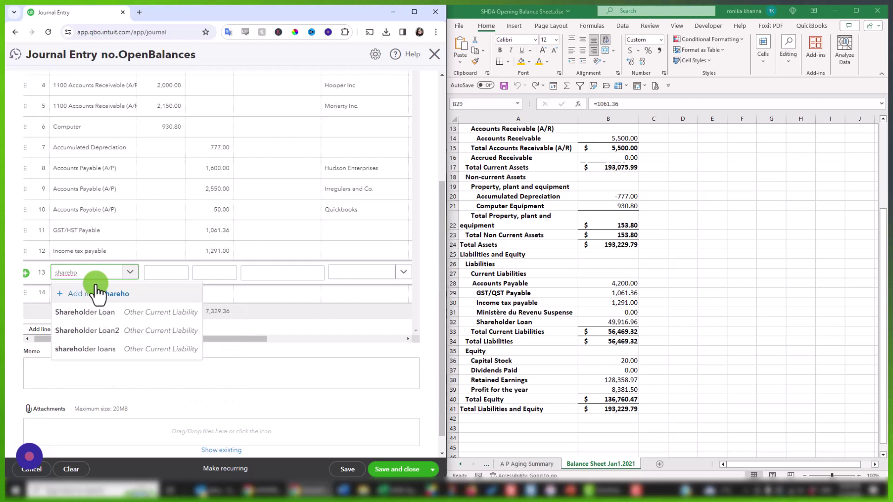
{"action": "left_click", "coordinate": [91, 312]}
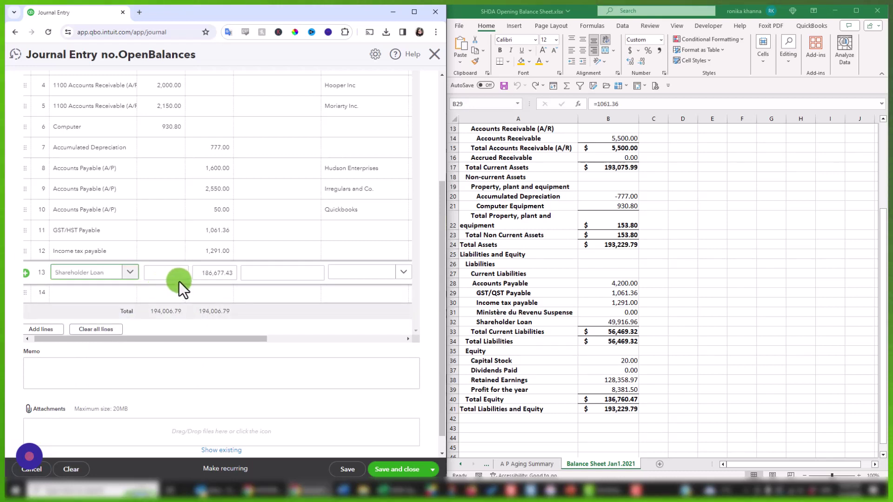
{"action": "left_click_drag", "start_coordinate": [201, 276], "coordinate": [239, 272]}
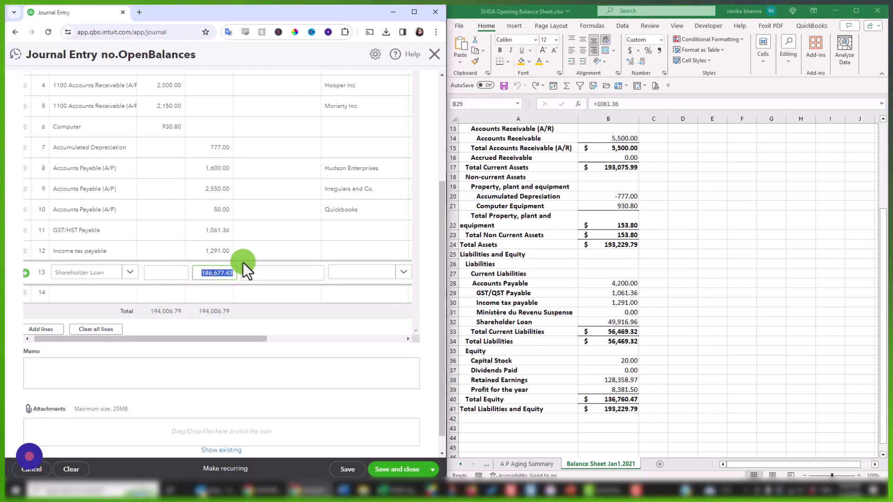
{"action": "type", "text": "49916.96"}
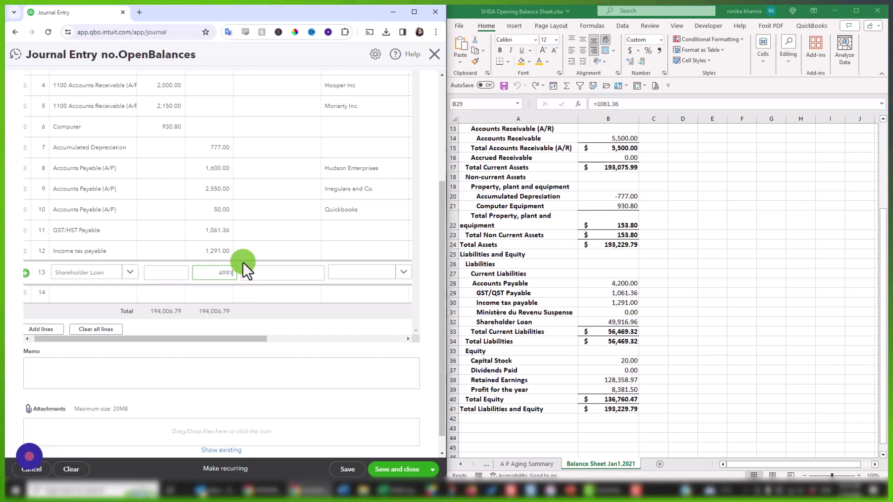
- Start adding a new account named Capital Stock from line 14 of the journal entry
{"action": "left_click", "coordinate": [89, 293]}
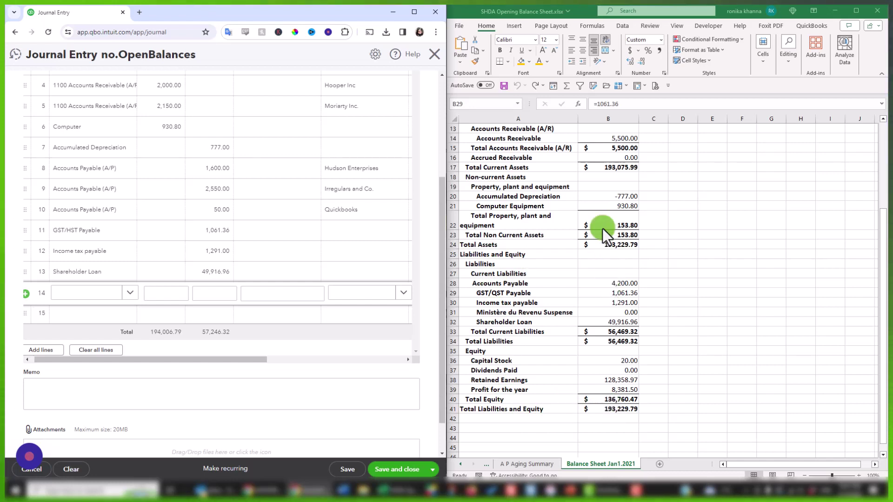
{"action": "left_click", "coordinate": [96, 293]}
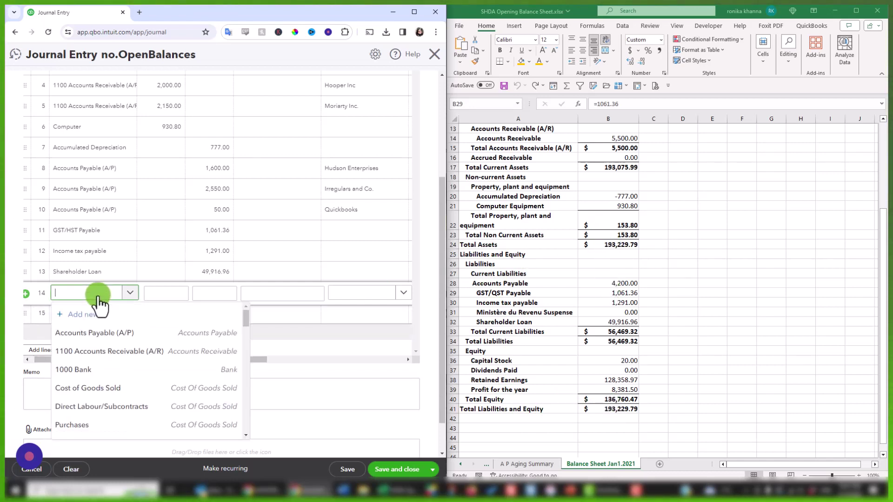
{"action": "type", "text": "Captia"}
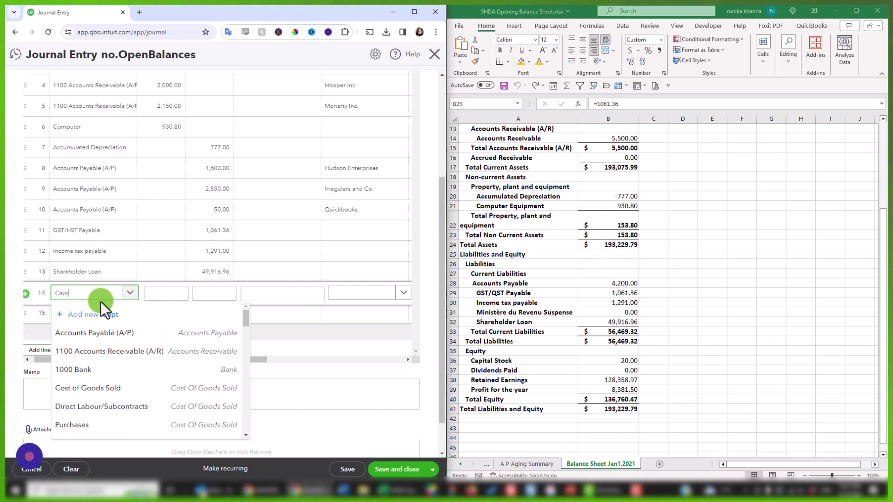
{"action": "key", "text": "BackSpace"}
{"action": "key", "text": "BackSpace"}
{"action": "key", "text": "BackSpace"}
{"action": "type", "text": "i"}
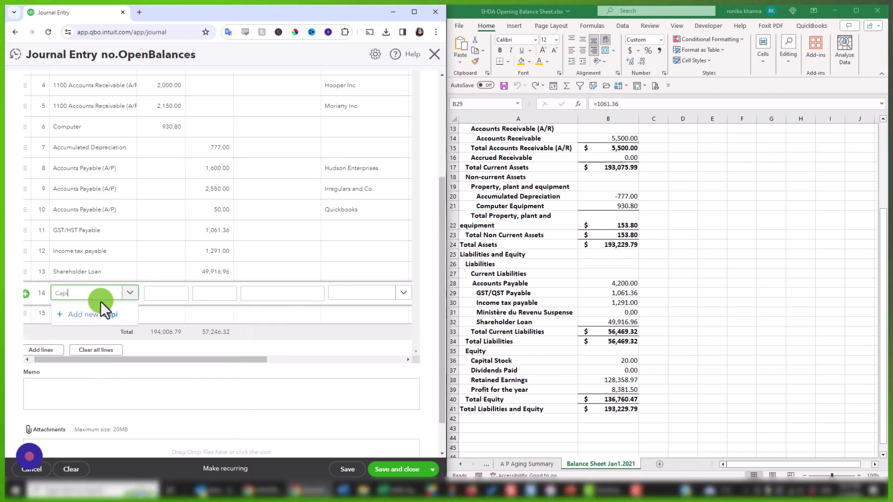
{"action": "type", "text": "tal Stock"}
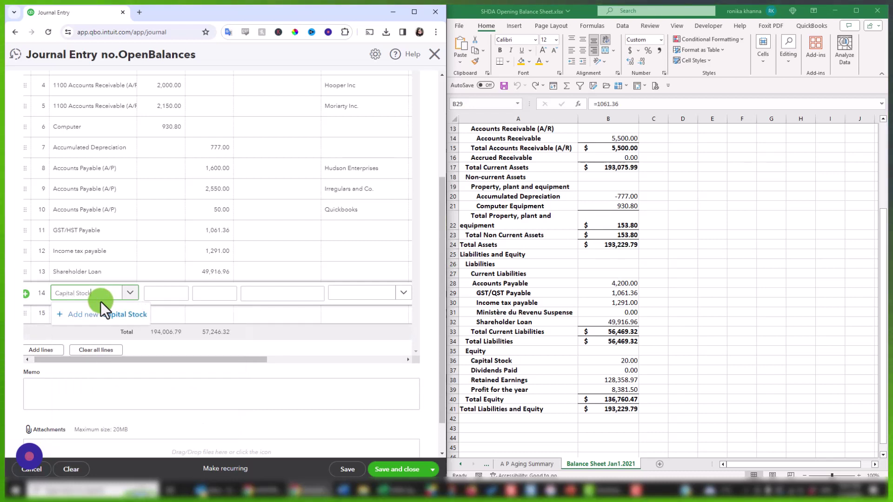
{"action": "left_click", "coordinate": [124, 315]}
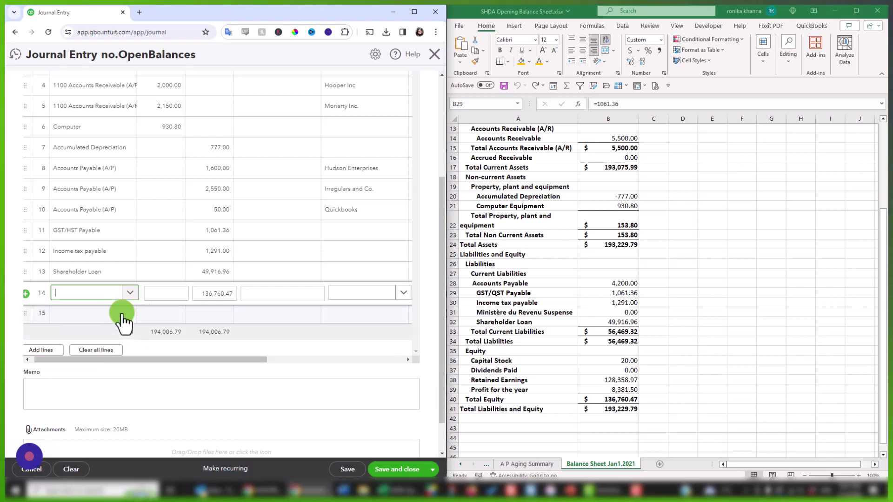
- Set the Capital Stock account's type to Equity and its detail type to Common Stock, and save the account
{"action": "left_click", "coordinate": [131, 159]}
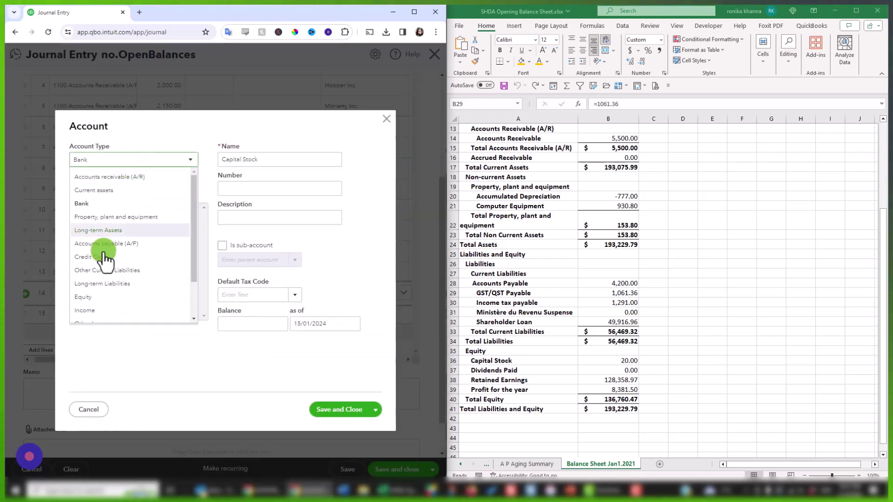
{"action": "left_click", "coordinate": [90, 297]}
{"action": "left_click", "coordinate": [144, 189]}
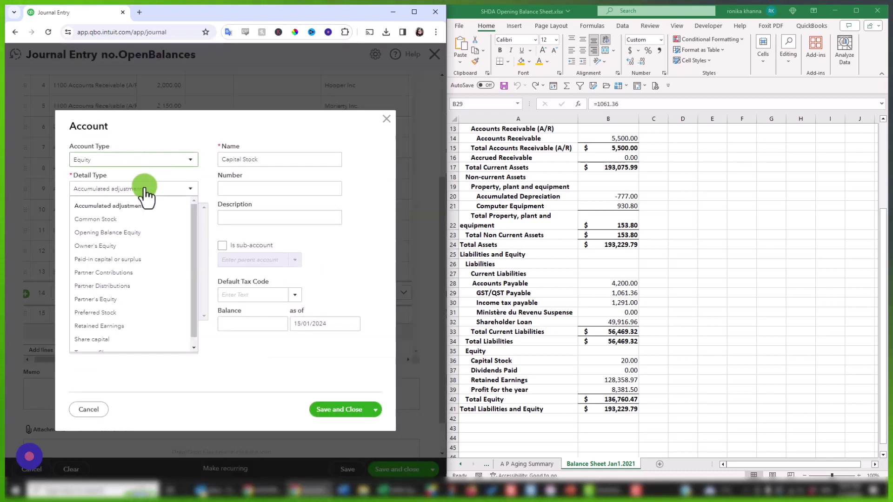
{"action": "left_click", "coordinate": [118, 220]}
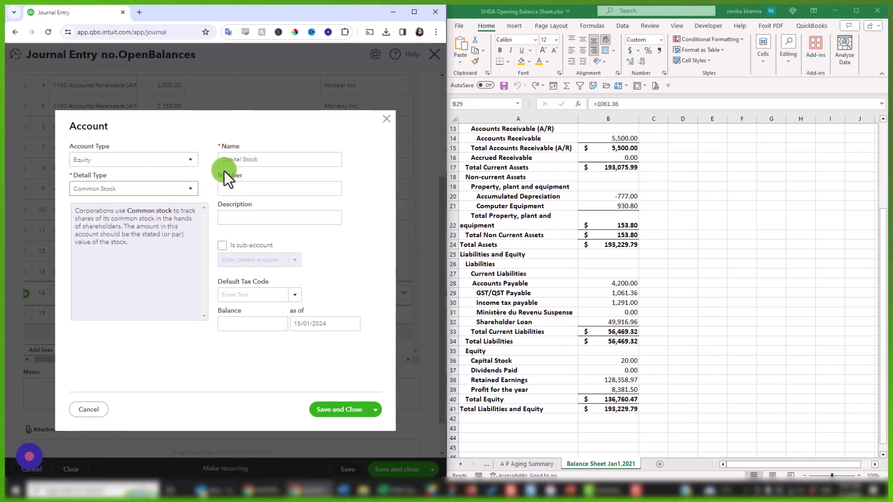
{"action": "left_click", "coordinate": [273, 162]}
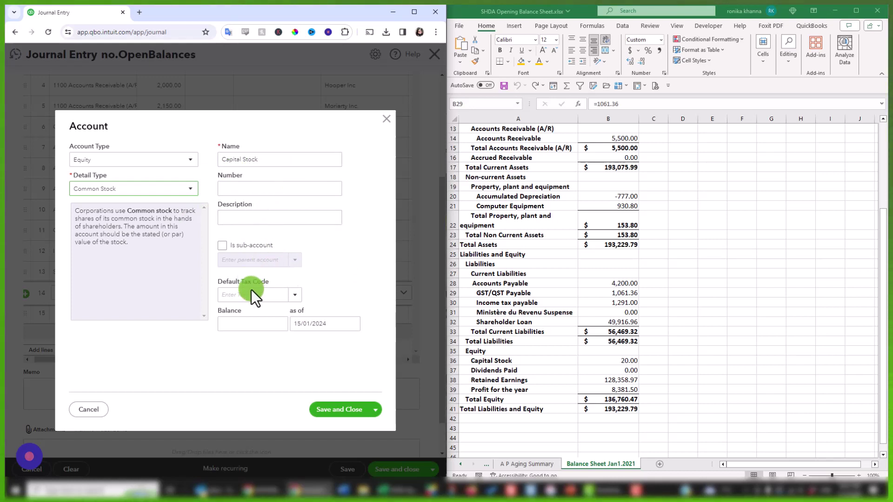
{"action": "left_click", "coordinate": [339, 411]}
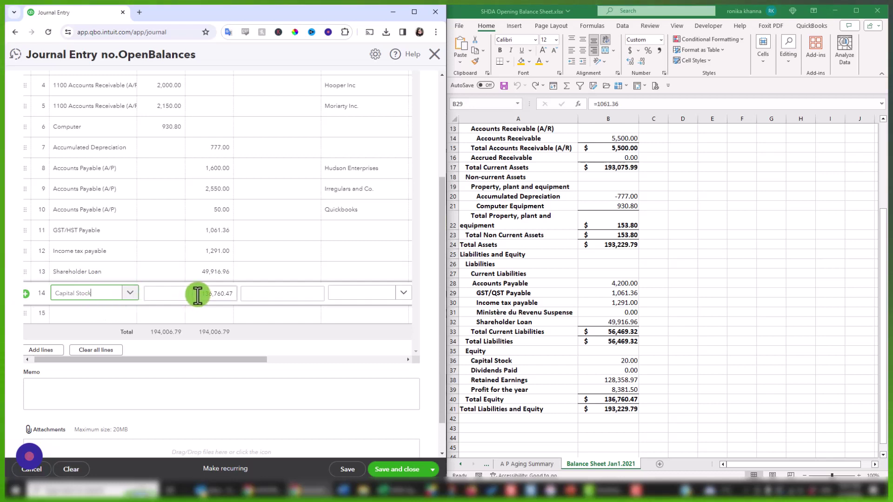
- Replace the automatically filled credit for Capital Stock on line 14 with 20.00
{"action": "left_click_drag", "start_coordinate": [199, 294], "coordinate": [241, 304]}
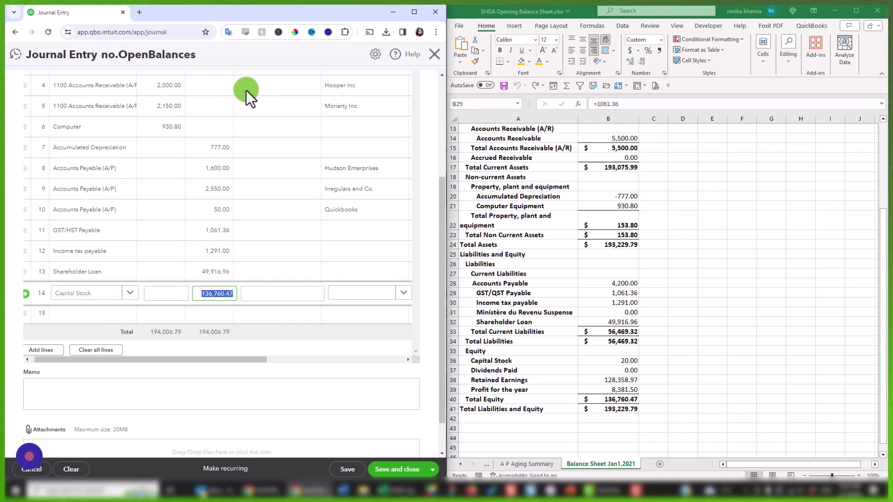
{"action": "scroll", "coordinate": [250, 88], "scroll_direction": "up", "scroll_amount": 1}
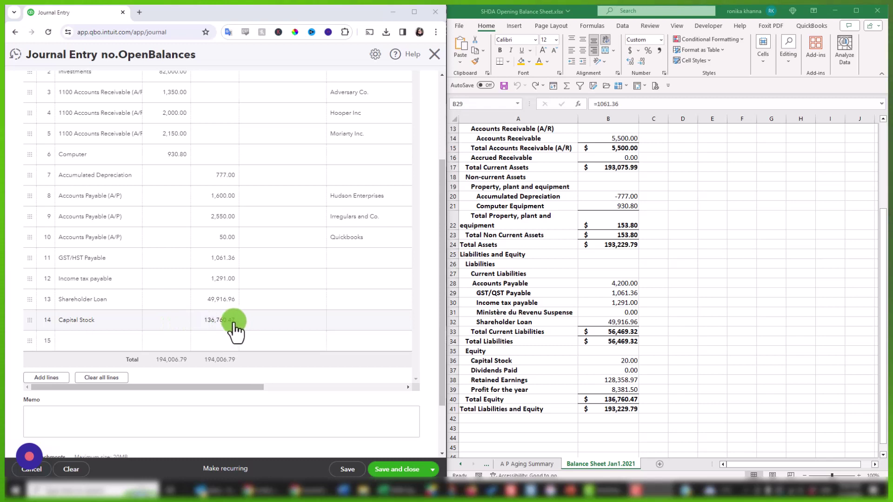
{"action": "left_click", "coordinate": [214, 321]}
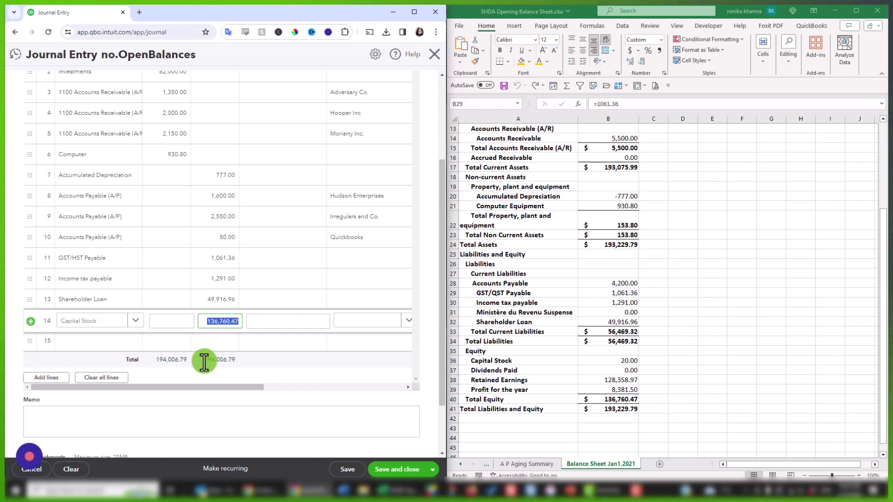
{"action": "left_click", "coordinate": [203, 322]}
{"action": "left_click_drag", "start_coordinate": [202, 322], "coordinate": [236, 320]}
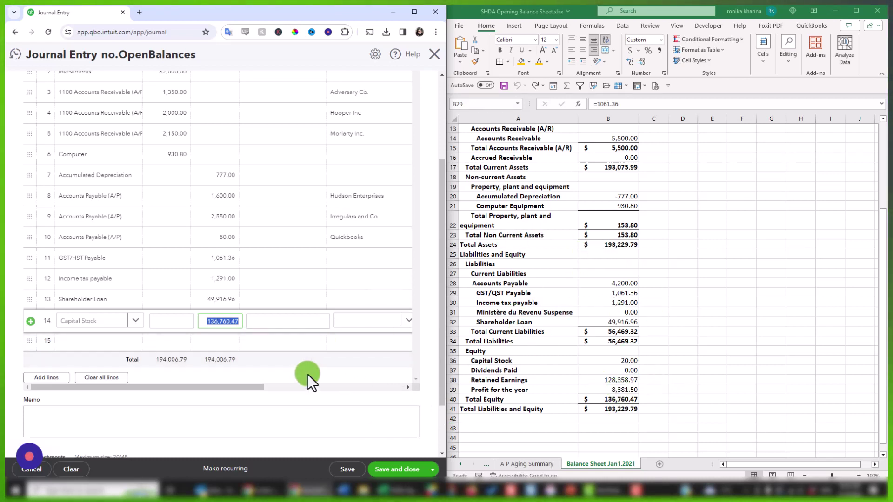
{"action": "left_click", "coordinate": [205, 321]}
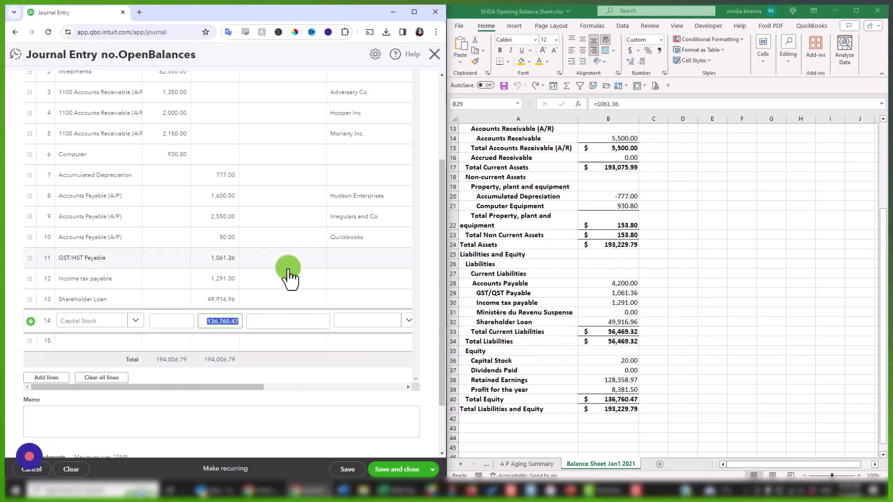
{"action": "type", "text": "20"}
- Fill line 15 of the journal entry with the existing Retained Earnings account and a credit of 128,358.97
{"action": "left_click", "coordinate": [85, 346]}
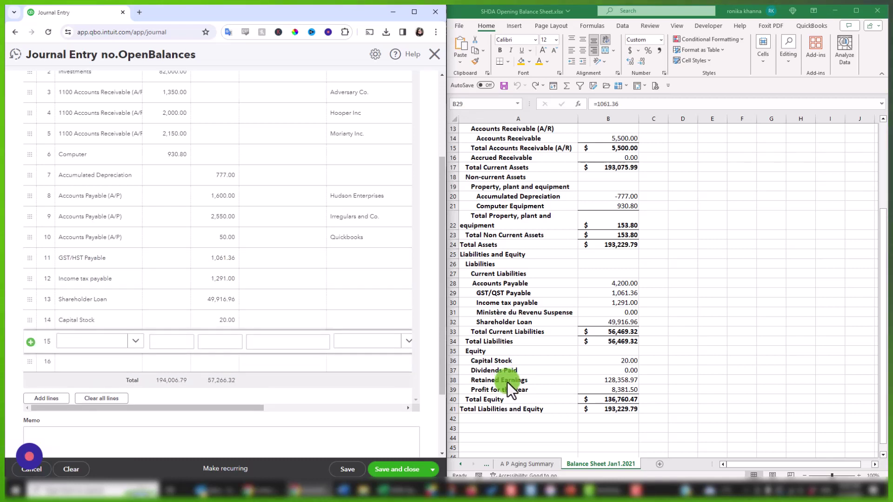
{"action": "left_click", "coordinate": [97, 346]}
{"action": "type", "text": "ret"}
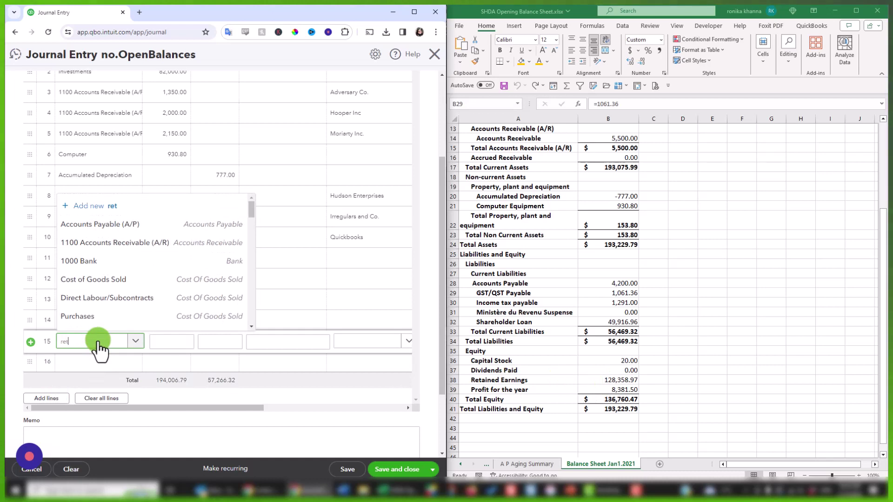
{"action": "type", "text": "ai"}
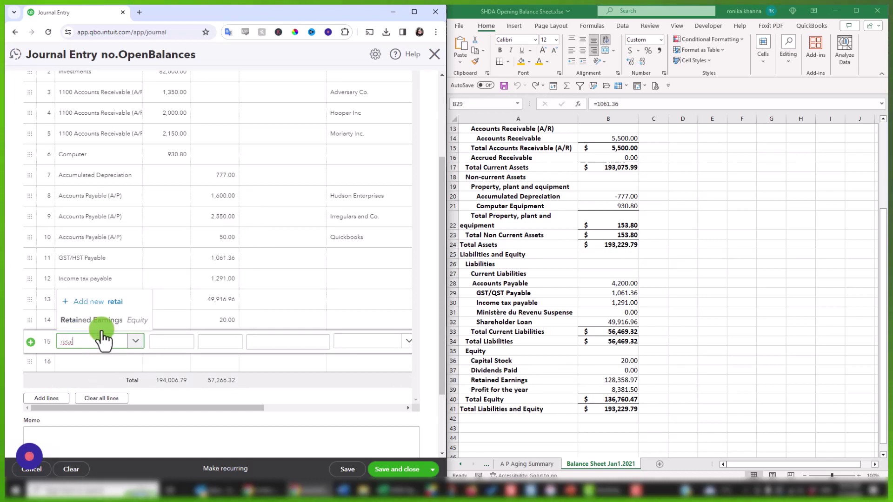
{"action": "left_click", "coordinate": [104, 325]}
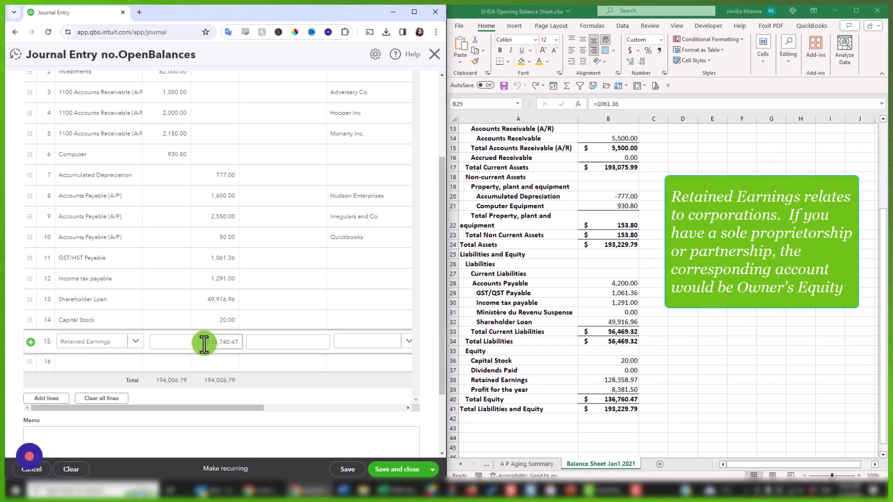
{"action": "left_click_drag", "start_coordinate": [204, 345], "coordinate": [253, 344]}
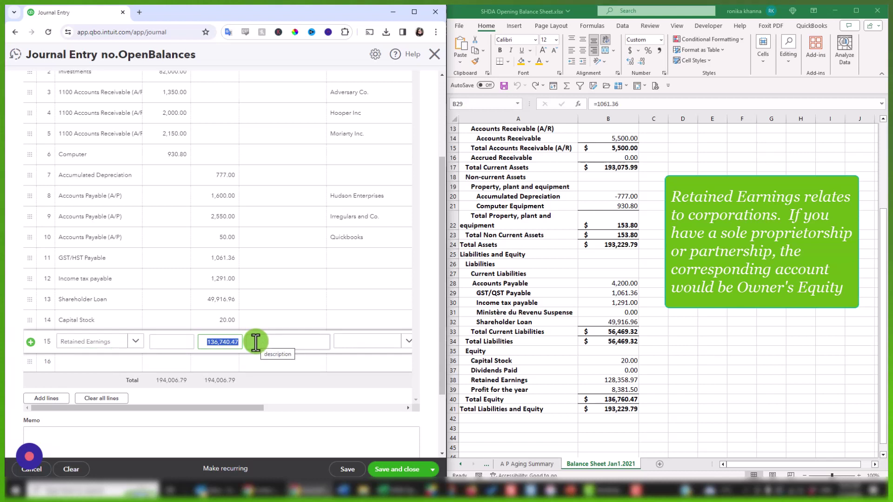
{"action": "type", "text": "12"}
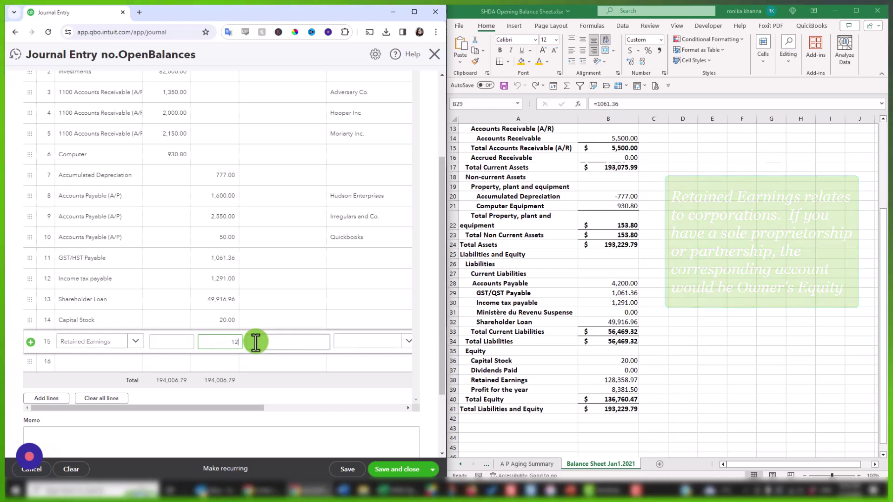
{"action": "type", "text": "8,358.9"}
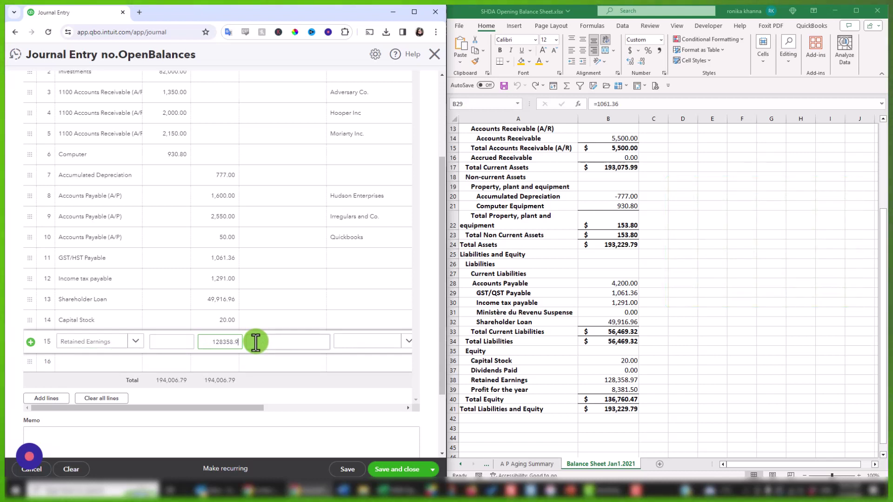
{"action": "type", "text": "7"}
- Fill line 16 with Retained Earnings and a credit of 8,381.50, matching the Profit for the year in the Excel balance sheet
{"action": "left_click", "coordinate": [130, 364]}
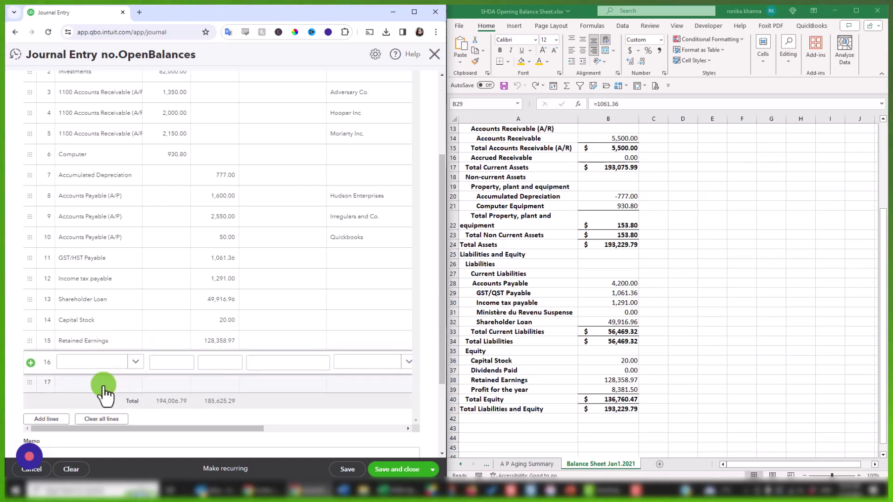
{"action": "left_click", "coordinate": [507, 389]}
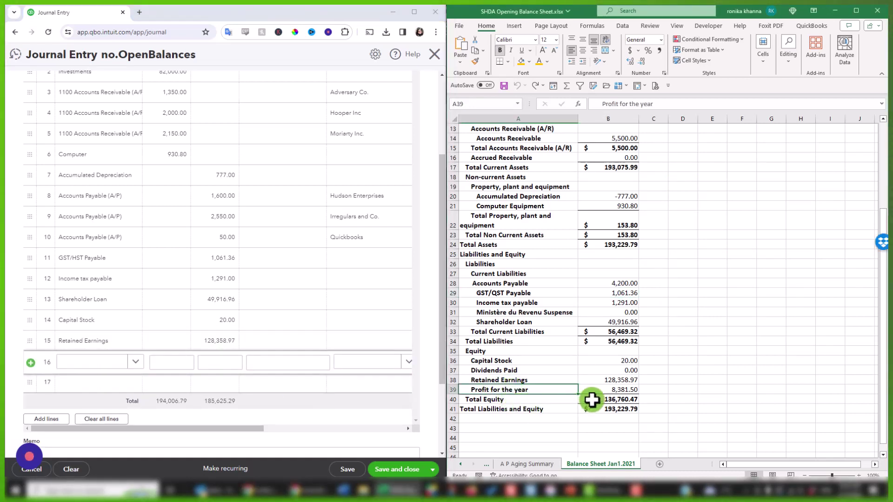
{"action": "left_click", "coordinate": [620, 391]}
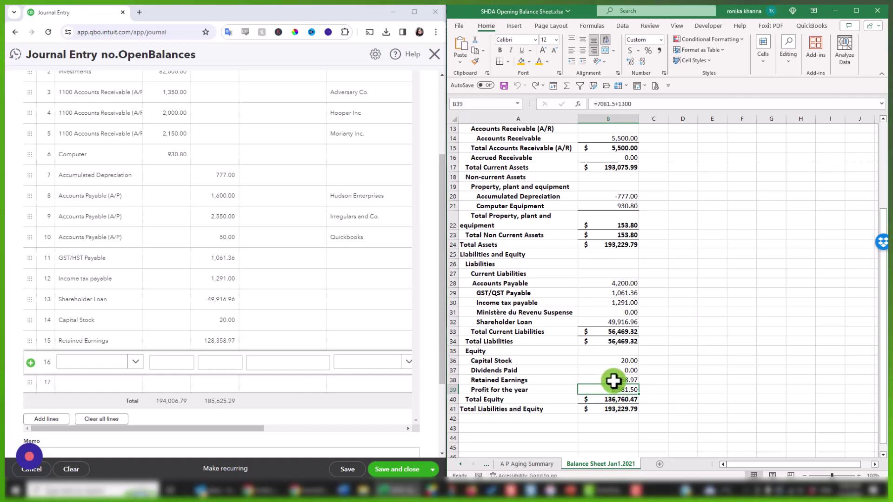
{"action": "left_click", "coordinate": [82, 364]}
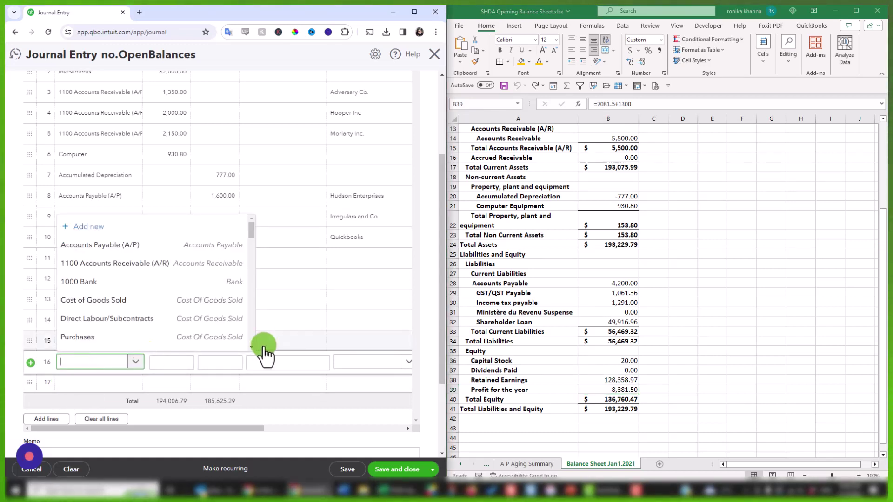
{"action": "left_click", "coordinate": [263, 335]}
{"action": "left_click", "coordinate": [90, 369]}
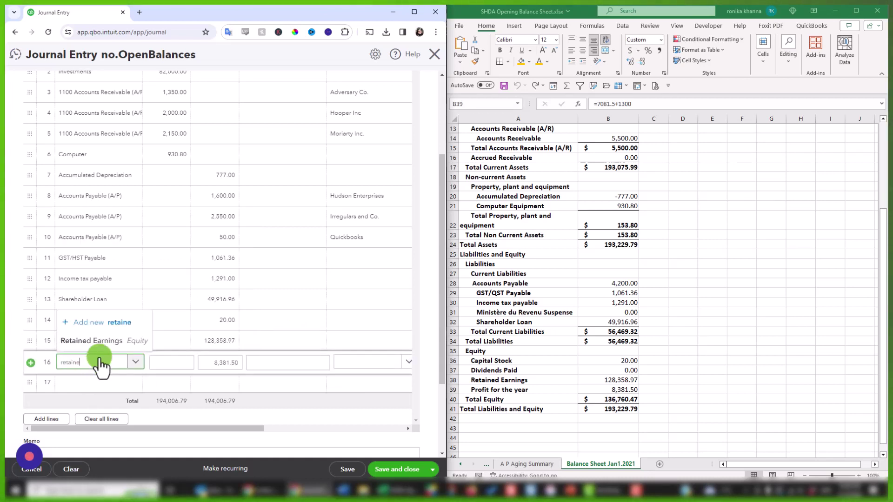
{"action": "left_click", "coordinate": [110, 341]}
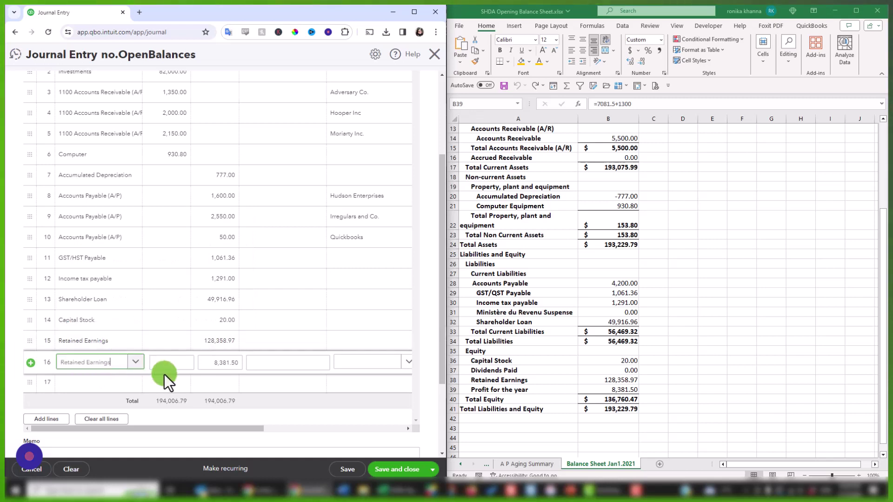
{"action": "left_click", "coordinate": [210, 365]}
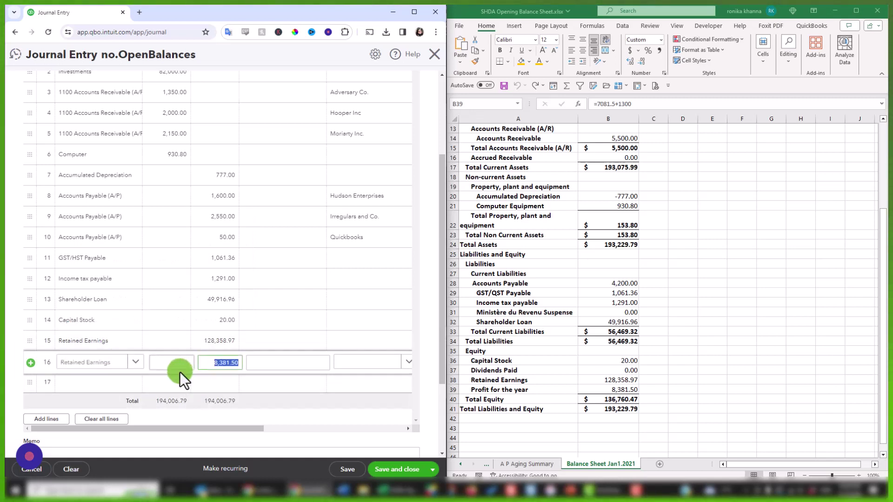
{"action": "left_click", "coordinate": [213, 363]}
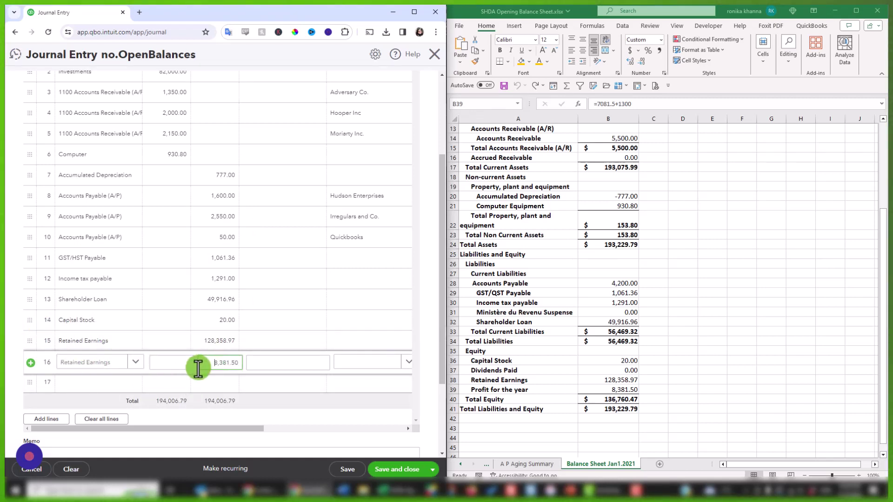
{"action": "left_click", "coordinate": [622, 391]}
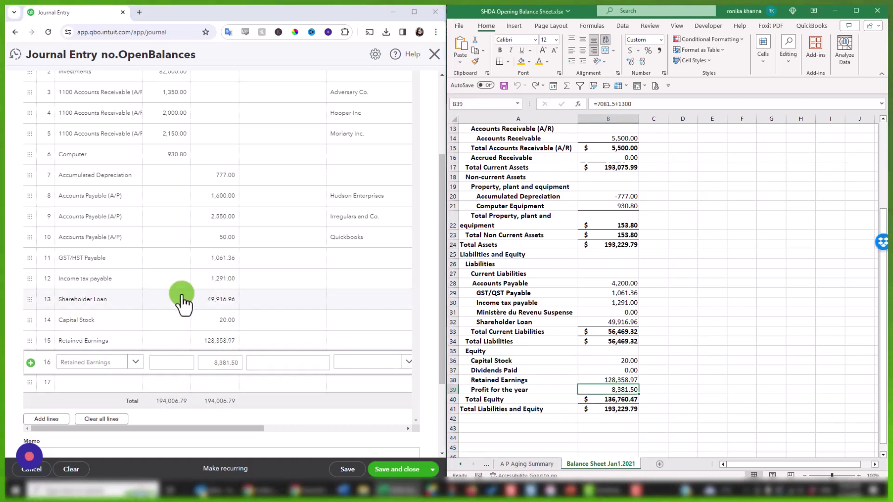
- Enter the description "To Reflect Opening Balances at January 1st, 2021" on line 1 of the journal entry
{"action": "scroll", "coordinate": [186, 297], "scroll_direction": "up", "scroll_amount": 5}
{"action": "scroll", "coordinate": [186, 296], "scroll_direction": "down", "scroll_amount": 5}
{"action": "scroll", "coordinate": [186, 297], "scroll_direction": "down", "scroll_amount": 3}
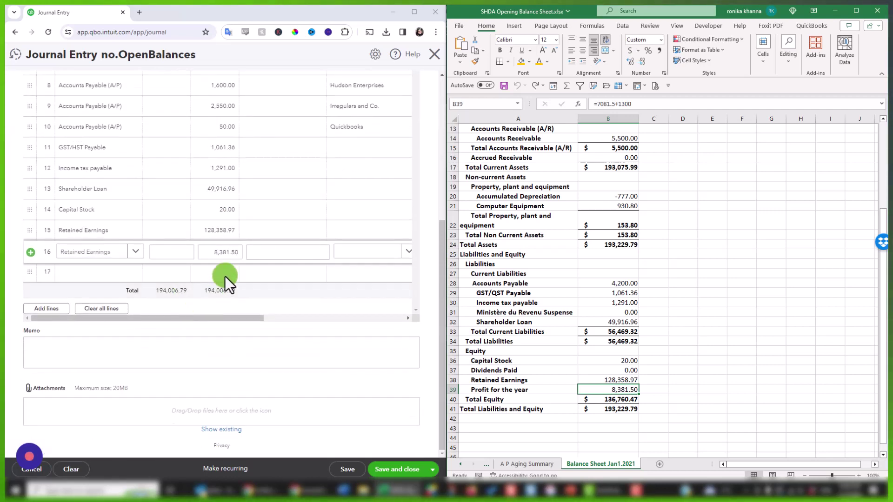
{"action": "scroll", "coordinate": [219, 304], "scroll_direction": "up", "scroll_amount": 3}
{"action": "scroll", "coordinate": [219, 303], "scroll_direction": "up", "scroll_amount": 5}
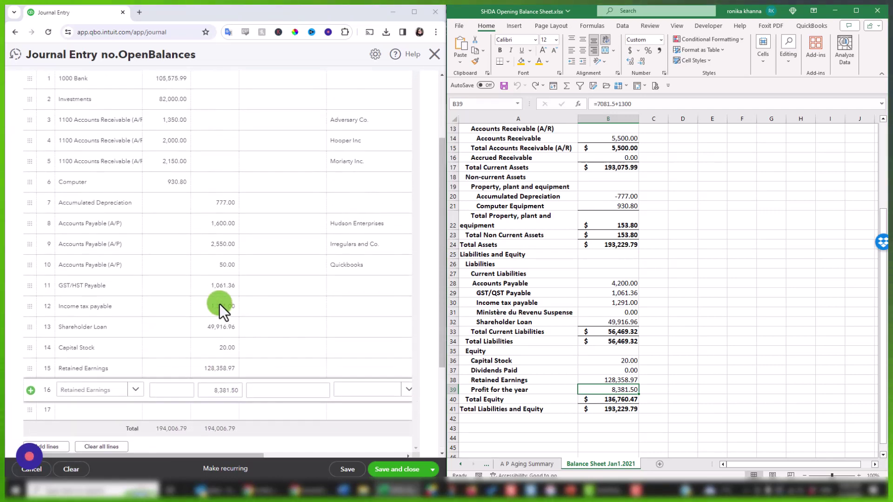
{"action": "left_click", "coordinate": [268, 176]}
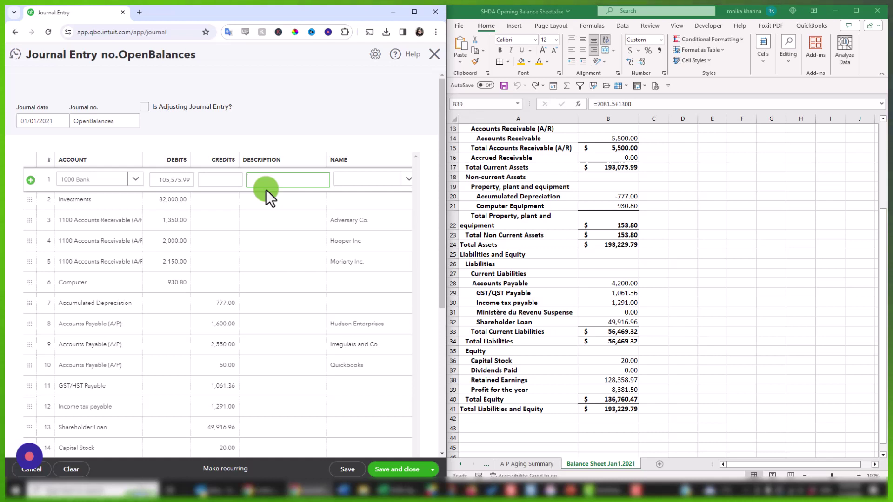
{"action": "type", "text": "T"}
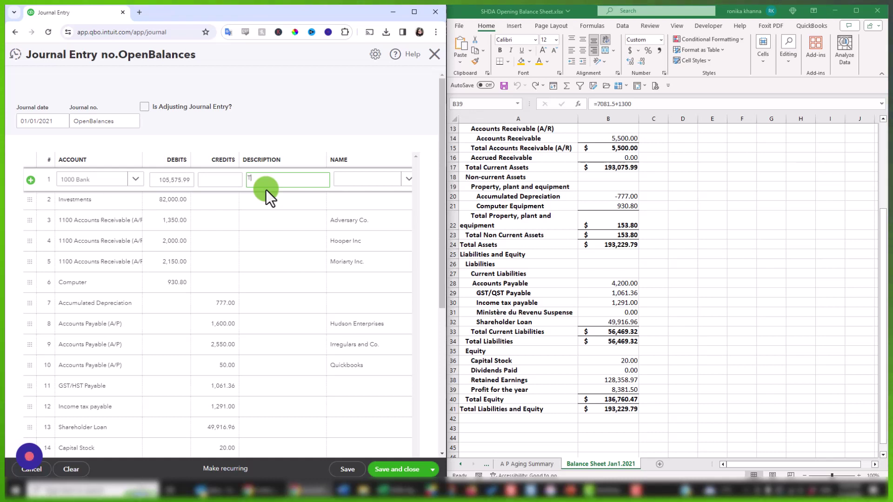
{"action": "type", "text": "o Refle"}
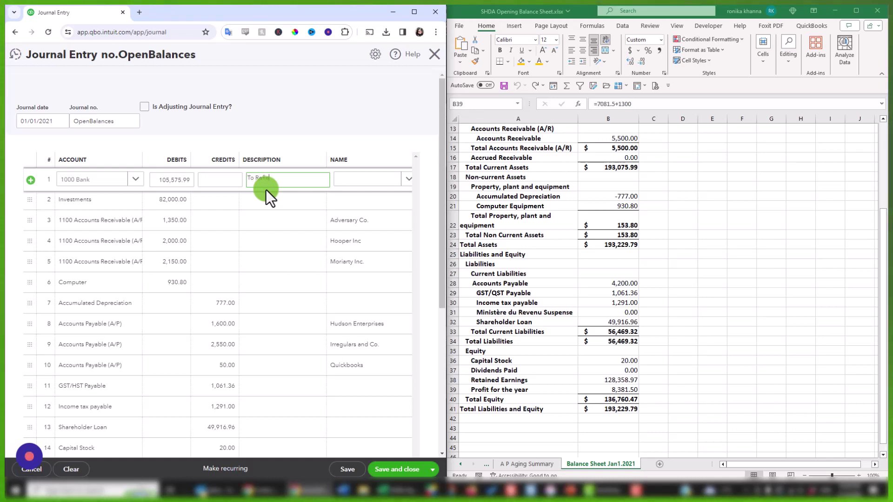
{"action": "type", "text": "ct Opening Bal"}
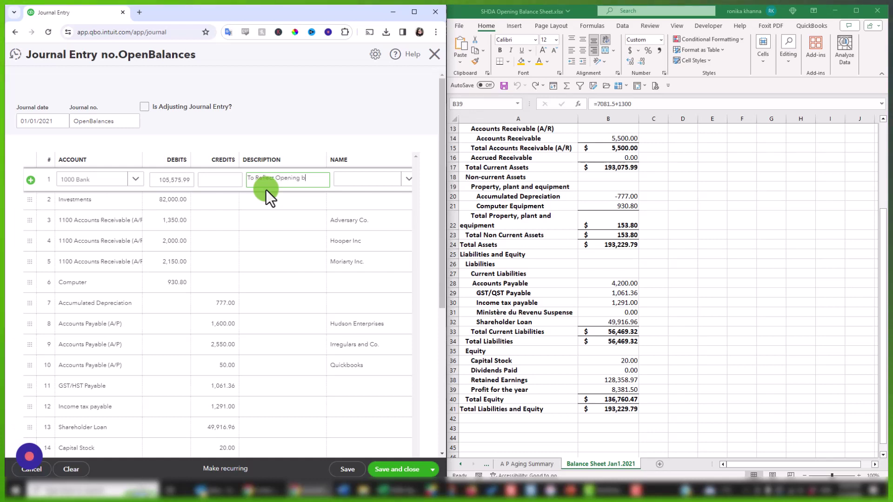
{"action": "type", "text": "ances a"}
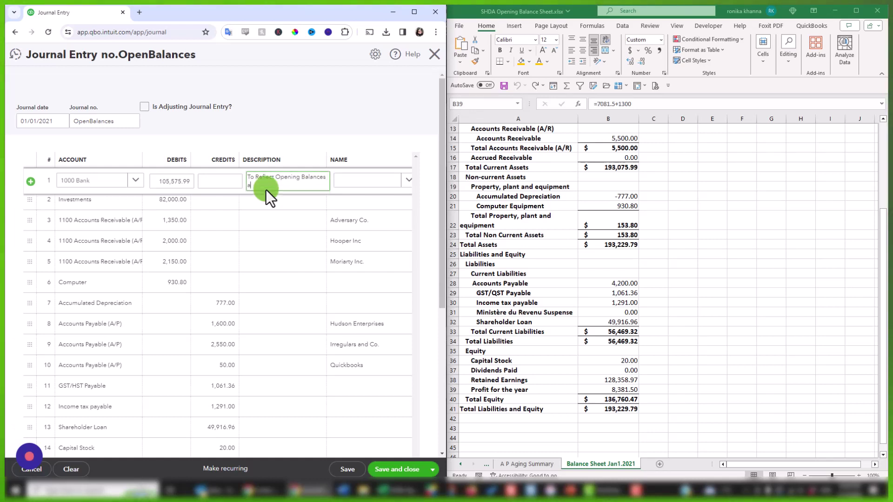
{"action": "type", "text": "t January 1s"}
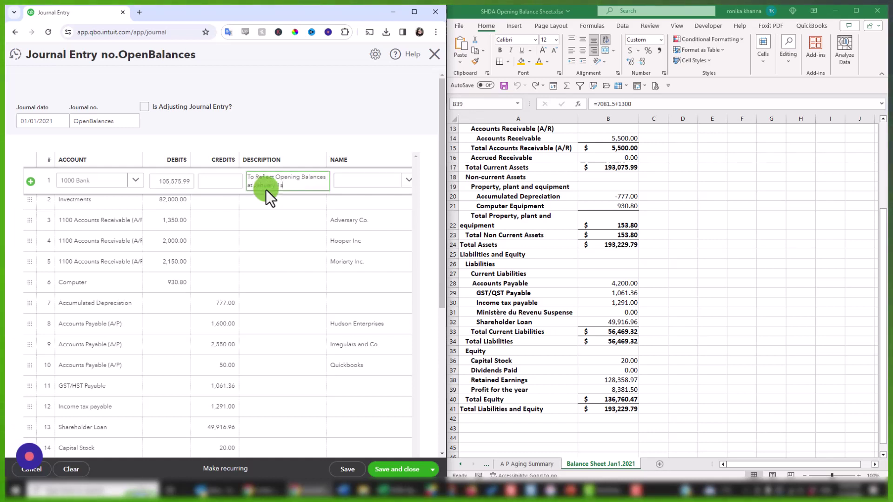
{"action": "type", "text": "t, 2021"}
- Copy the line 1 description into lines 2 to 6, from Investments through Computer
{"action": "left_click_drag", "start_coordinate": [316, 188], "coordinate": [237, 172]}
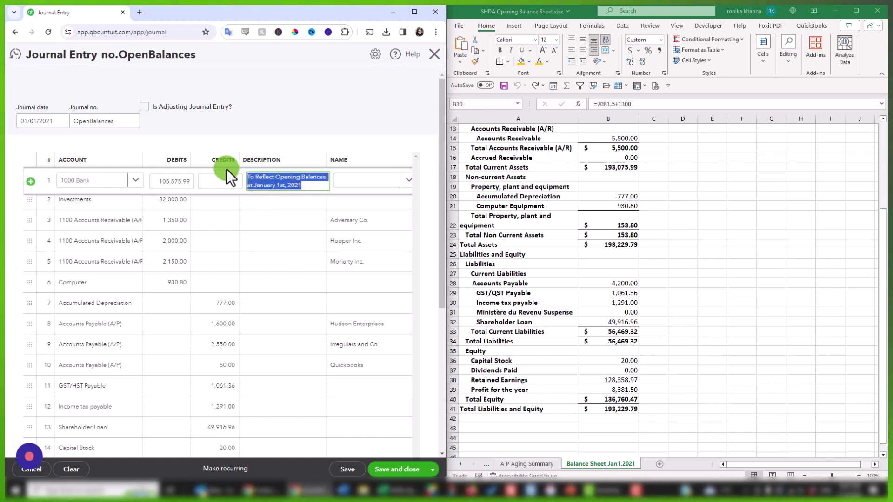
{"action": "left_click", "coordinate": [270, 202]}
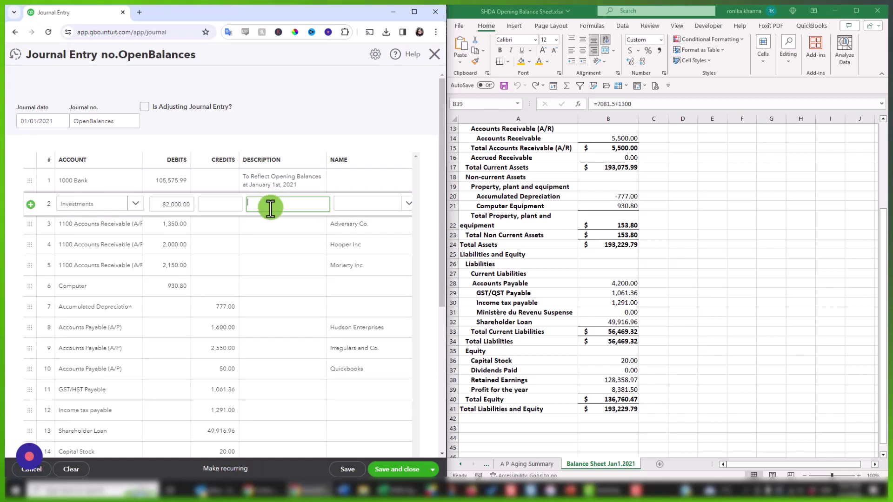
{"action": "type", "text": "To Reflect Opening Balances at January 1st, 2021"}
{"action": "left_click", "coordinate": [266, 228]}
{"action": "type", "text": "To Reflect Opening Balances at January 1st, 2021"}
{"action": "left_click", "coordinate": [265, 252]}
{"action": "type", "text": "To Reflect Opening Balances at January 1st, 2021"}
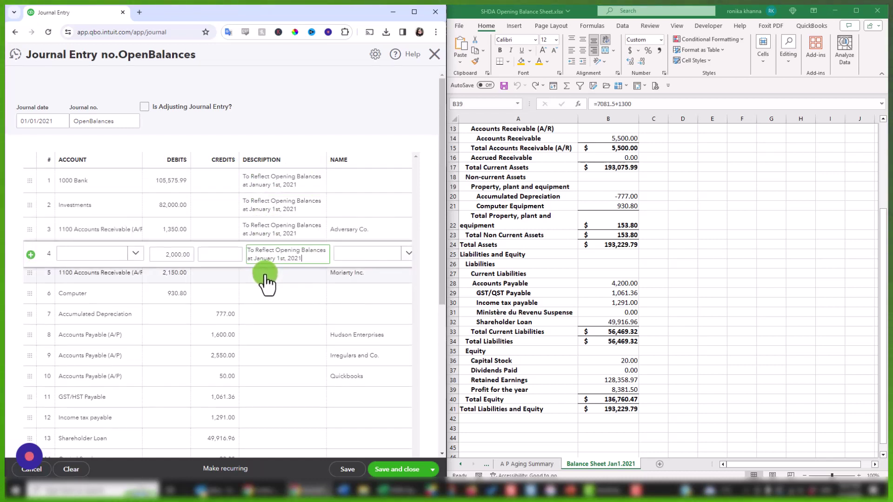
{"action": "left_click", "coordinate": [266, 280]}
{"action": "type", "text": "To Reflect Opening Balances at January 1st, 2021"}
{"action": "left_click", "coordinate": [265, 305]}
{"action": "type", "text": "To Reflect Opening Balances at January 1st, 2021"}
- Add the same opening balances description to lines 7 to 10, covering Accumulated Depreciation and the Accounts Payable lines
{"action": "left_click", "coordinate": [262, 326]}
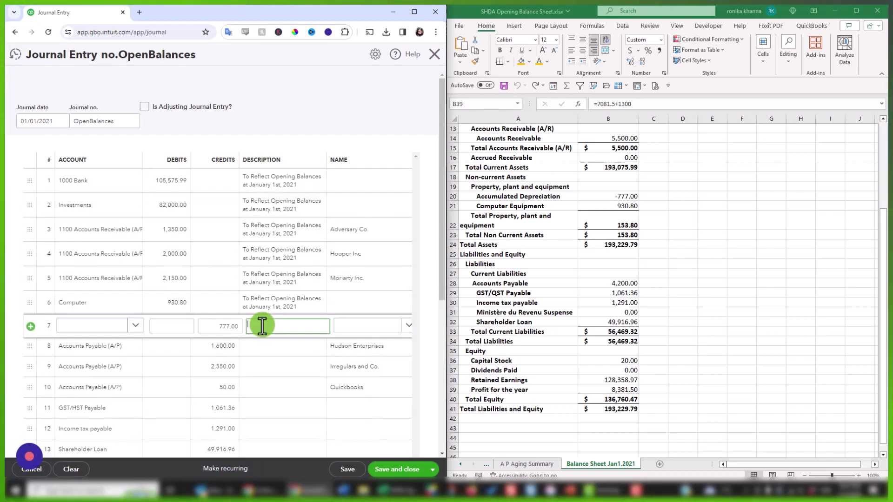
{"action": "type", "text": "To Reflect Opening Balances at January 1st, 2021"}
{"action": "left_click", "coordinate": [268, 351]}
{"action": "type", "text": "To Reflect Opening Balances at January 1st, 2021"}
{"action": "scroll", "coordinate": [281, 372], "scroll_direction": "down", "scroll_amount": 3}
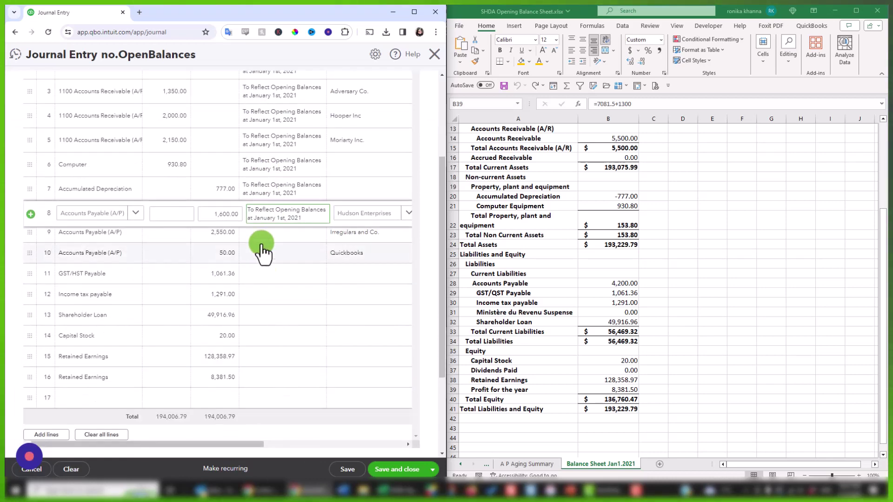
{"action": "left_click", "coordinate": [262, 239]}
{"action": "type", "text": "To Reflect Opening Balances at January 1st, 2021"}
{"action": "left_click", "coordinate": [264, 270]}
{"action": "type", "text": "To Reflect Opening Balances at January 1st, 2021"}
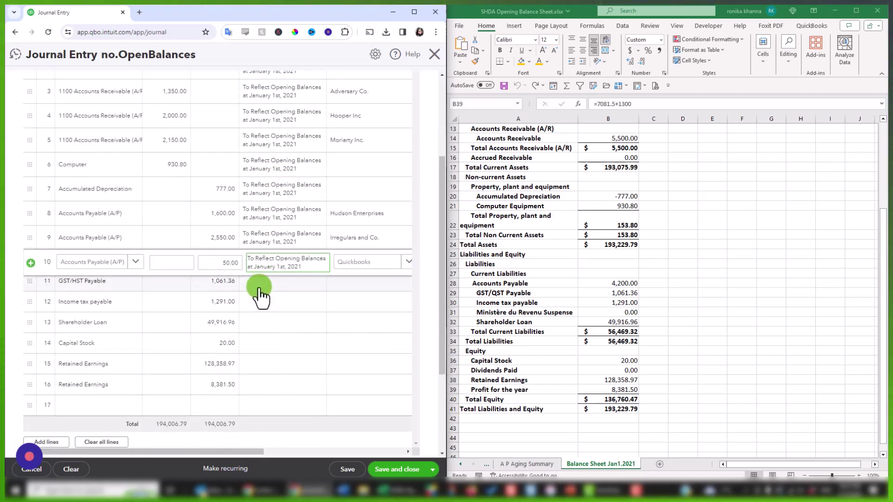
- Add the same opening balances description to lines 11 to 16, from GST/HST Payable through the second Retained Earnings line
{"action": "left_click", "coordinate": [260, 286]}
{"action": "type", "text": "To Reflect Opening Balances at January 1st, 2021"}
{"action": "left_click", "coordinate": [259, 309]}
{"action": "type", "text": "To Reflect Opening Balances at January 1st, 2021"}
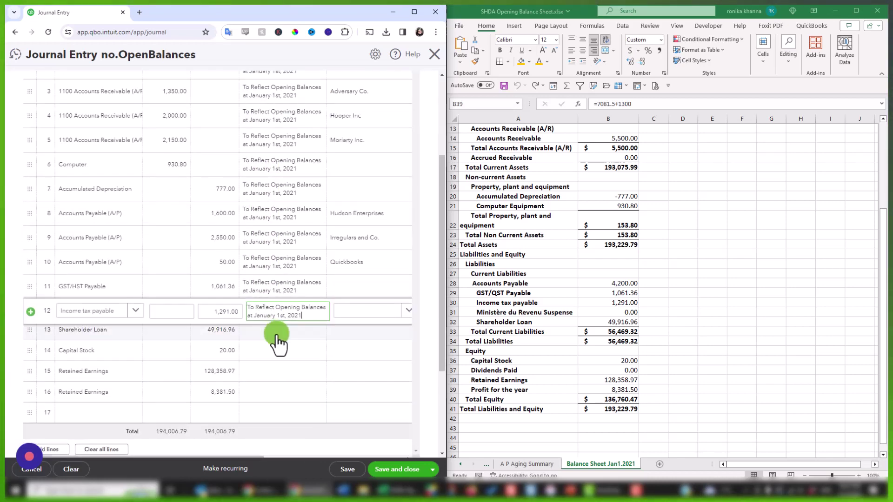
{"action": "left_click", "coordinate": [277, 336]}
{"action": "type", "text": "To Reflect Opening Balances at January 1st, 2021"}
{"action": "left_click", "coordinate": [276, 362]}
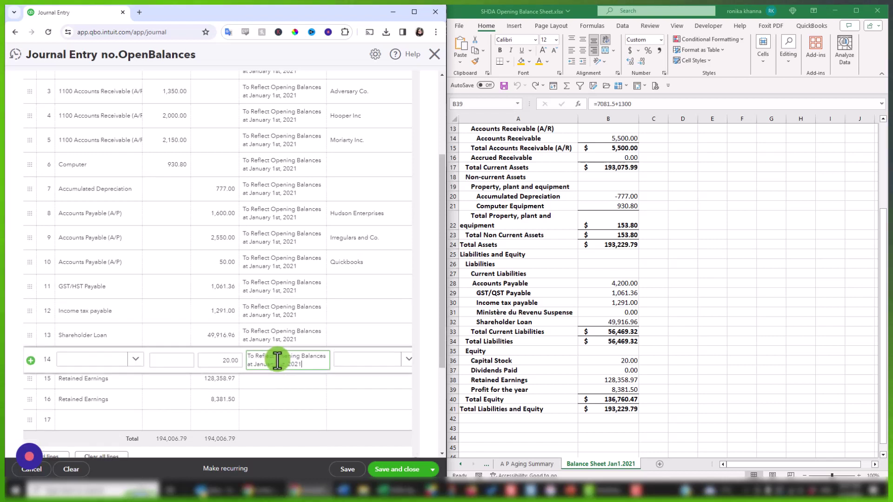
{"action": "type", "text": "To Reflect Opening Balances at January 1st, 2021"}
{"action": "left_click", "coordinate": [275, 383]}
{"action": "type", "text": "To Reflect Opening Balances at January 1st, 2021"}
{"action": "left_click", "coordinate": [279, 407]}
{"action": "type", "text": "To Reflect Opening Balances at January 1st, 2021"}
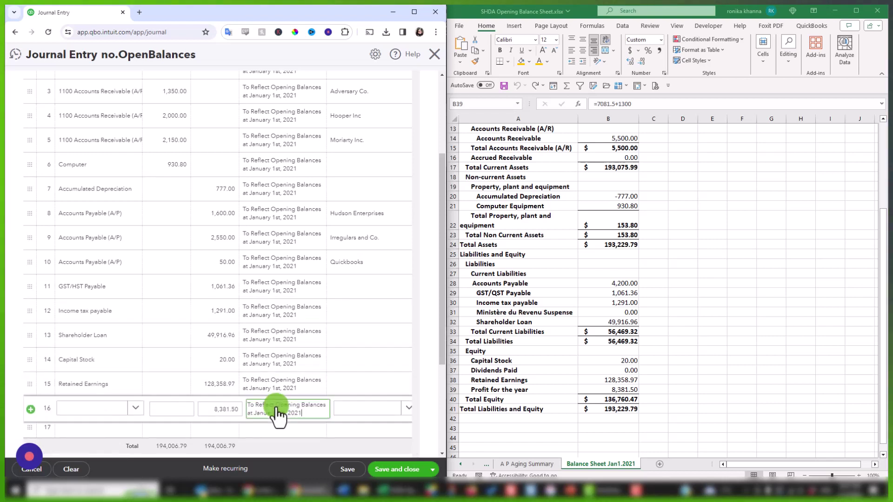
{"action": "scroll", "coordinate": [351, 154], "scroll_direction": "up", "scroll_amount": 3}
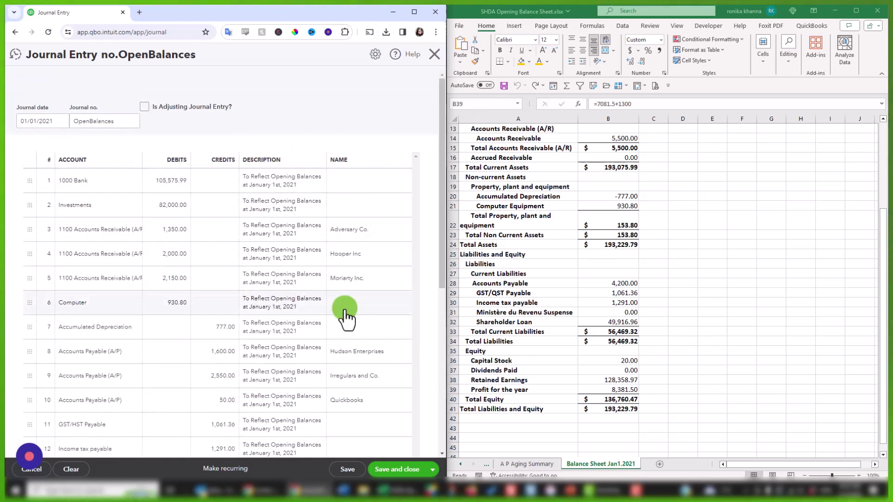
{"action": "scroll", "coordinate": [344, 349], "scroll_direction": "down", "scroll_amount": 5}
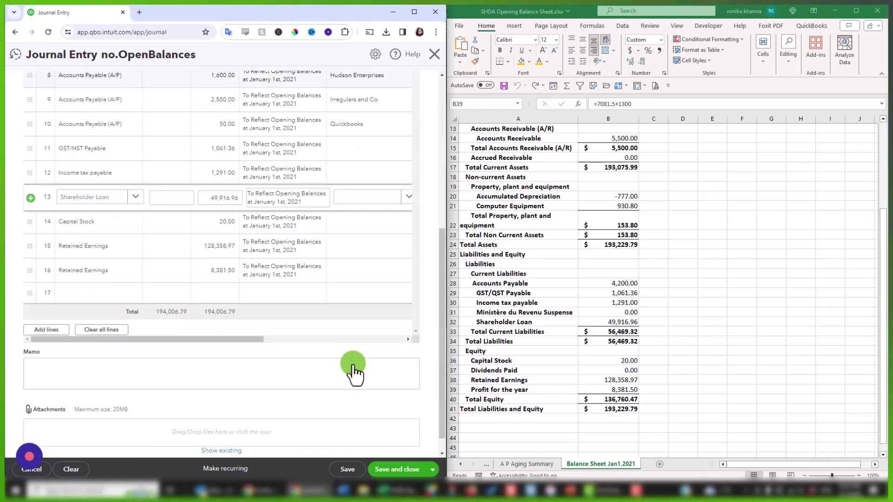
- Review all the lines of the journal entry, including the Name, Sales Tax and Location columns
{"action": "scroll", "coordinate": [318, 304], "scroll_direction": "up", "scroll_amount": 2}
{"action": "scroll", "coordinate": [317, 305], "scroll_direction": "up", "scroll_amount": 3}
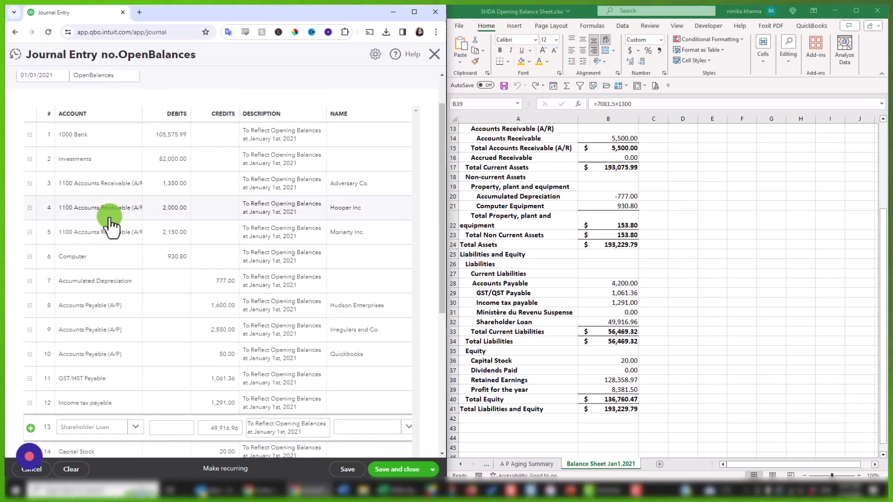
{"action": "scroll", "coordinate": [141, 362], "scroll_direction": "down", "scroll_amount": 4}
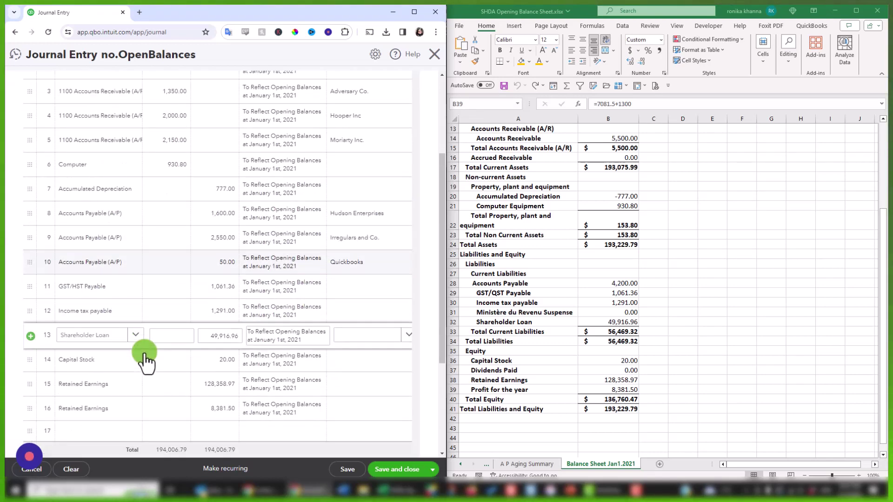
{"action": "left_click_drag", "start_coordinate": [233, 386], "coordinate": [346, 384]}
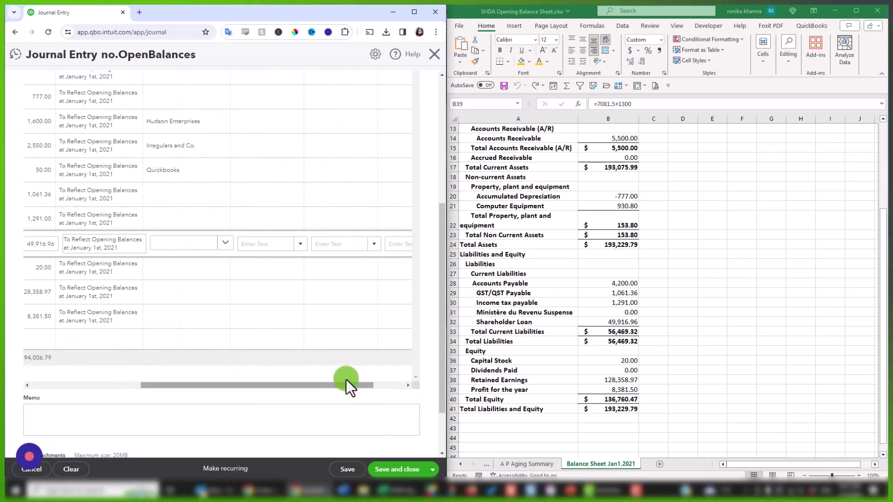
{"action": "scroll", "coordinate": [356, 343], "scroll_direction": "up", "scroll_amount": 5}
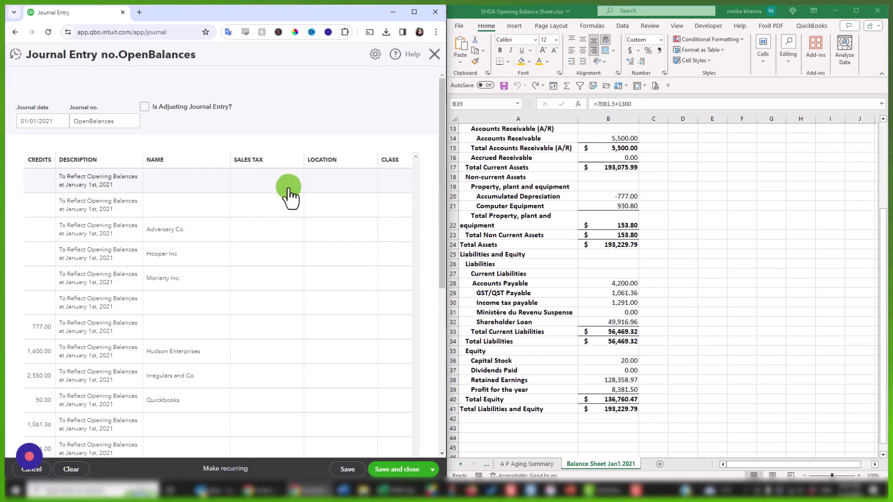
{"action": "scroll", "coordinate": [340, 289], "scroll_direction": "down", "scroll_amount": 4}
{"action": "left_click", "coordinate": [339, 288]}
{"action": "scroll", "coordinate": [340, 288], "scroll_direction": "down", "scroll_amount": 1}
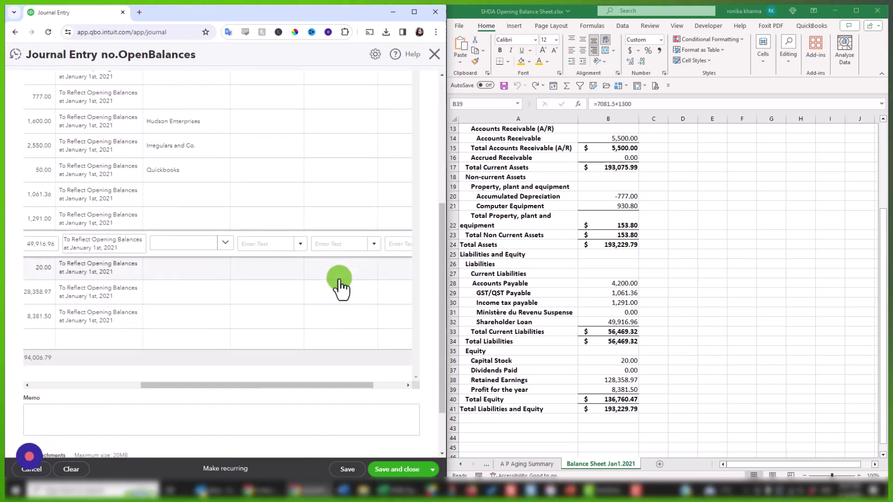
{"action": "scroll", "coordinate": [340, 288], "scroll_direction": "up", "scroll_amount": 4}
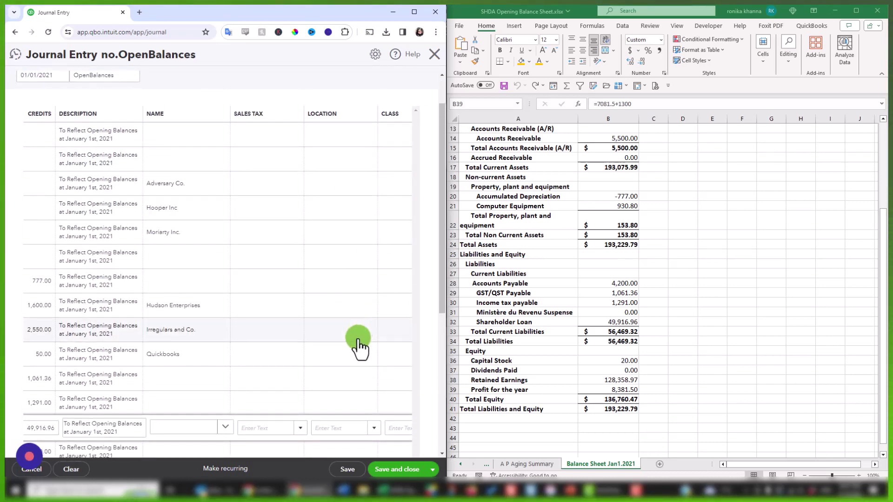
{"action": "scroll", "coordinate": [358, 344], "scroll_direction": "down", "scroll_amount": 5}
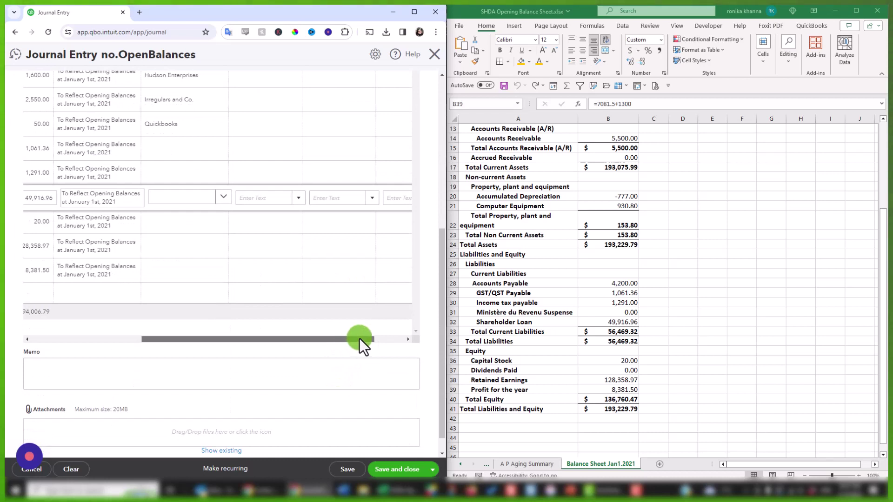
- Check the Class column across the journal lines, and return to the Account and Debits columns
{"action": "left_click_drag", "start_coordinate": [359, 339], "coordinate": [399, 340]}
{"action": "scroll", "coordinate": [340, 309], "scroll_direction": "up", "scroll_amount": 6}
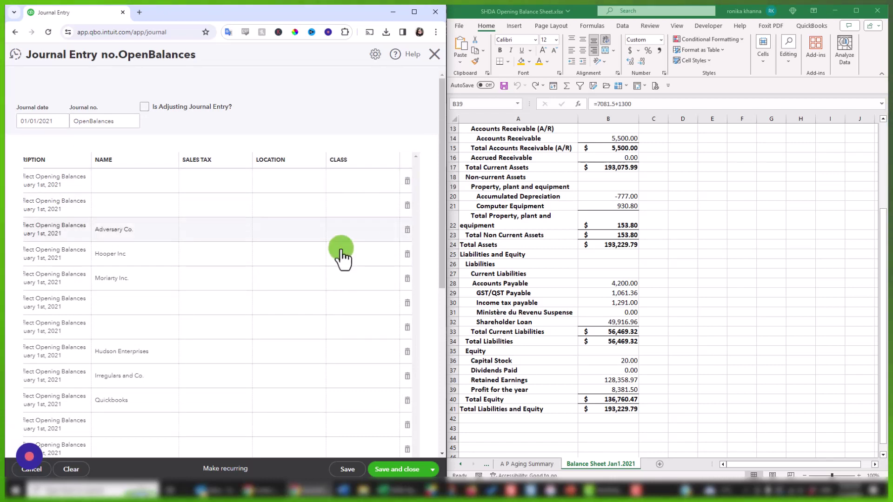
{"action": "scroll", "coordinate": [347, 297], "scroll_direction": "down", "scroll_amount": 3}
{"action": "left_click", "coordinate": [351, 335]}
{"action": "scroll", "coordinate": [351, 334], "scroll_direction": "down", "scroll_amount": 3}
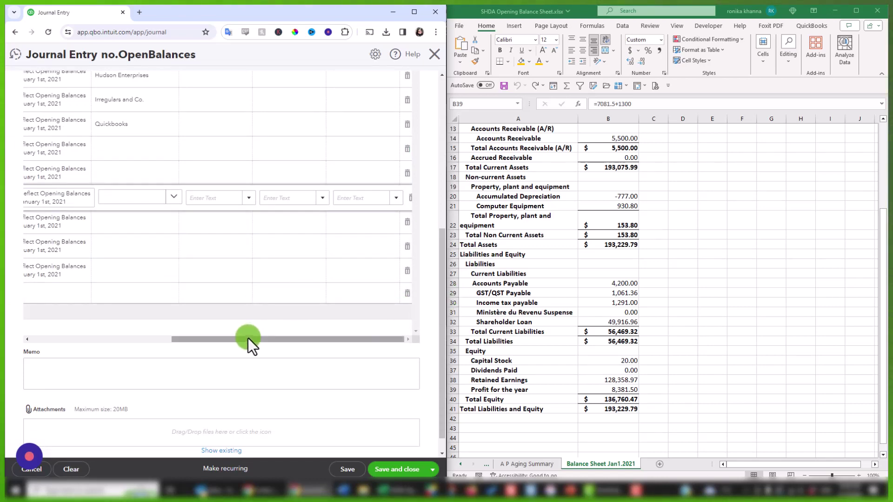
{"action": "left_click_drag", "start_coordinate": [248, 339], "coordinate": [67, 339]}
{"action": "scroll", "coordinate": [278, 313], "scroll_direction": "up", "scroll_amount": 6}
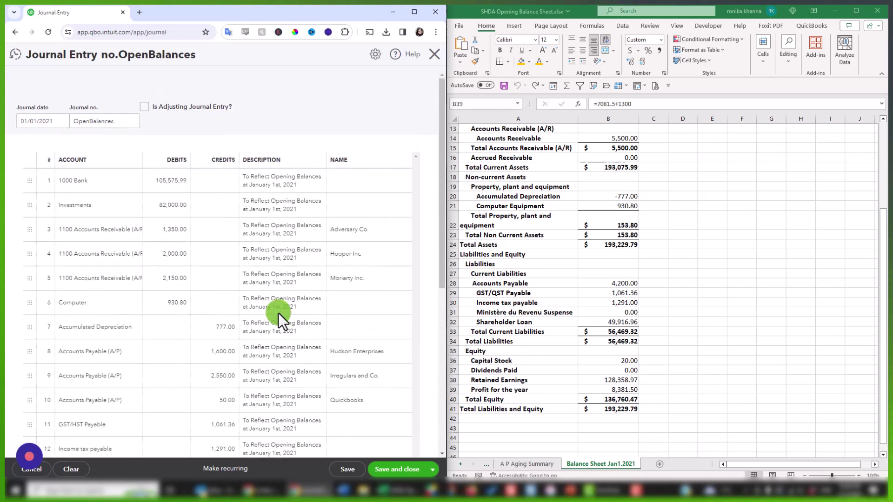
- Maximise the browser window and attach SHDA Opening Balance Sheet.xlsx from the SHDA Files folder to the journal entry
{"action": "left_click", "coordinate": [413, 12]}
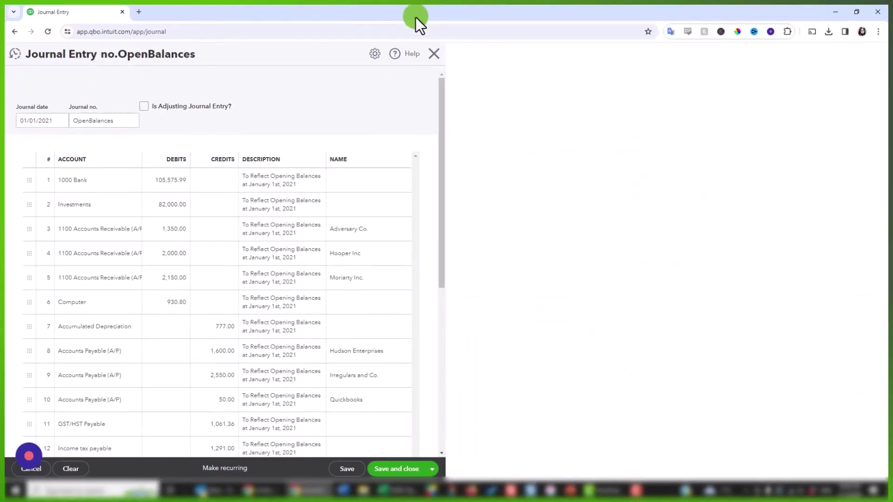
{"action": "scroll", "coordinate": [490, 246], "scroll_direction": "down", "scroll_amount": 6}
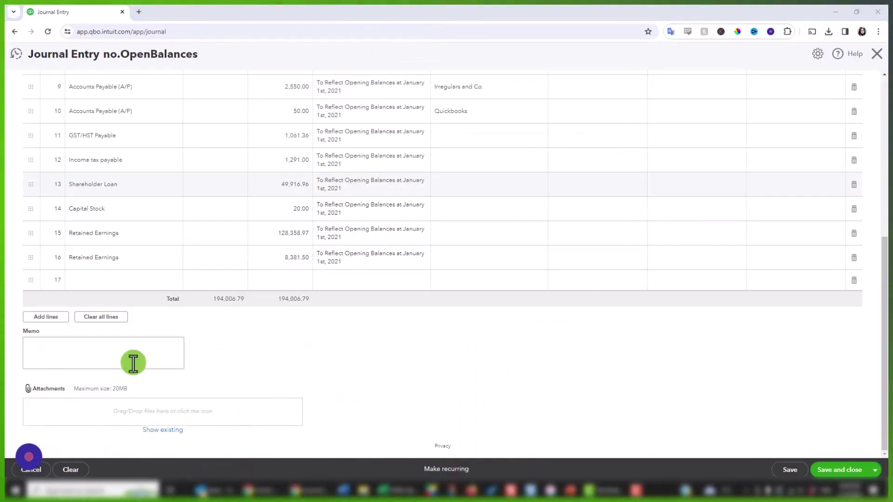
{"action": "left_click", "coordinate": [75, 354]}
{"action": "left_click", "coordinate": [77, 414]}
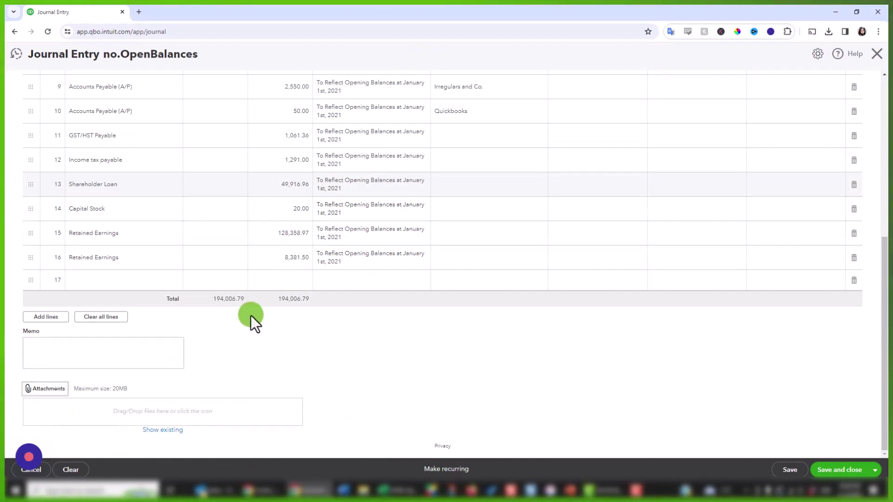
{"action": "left_click", "coordinate": [49, 395]}
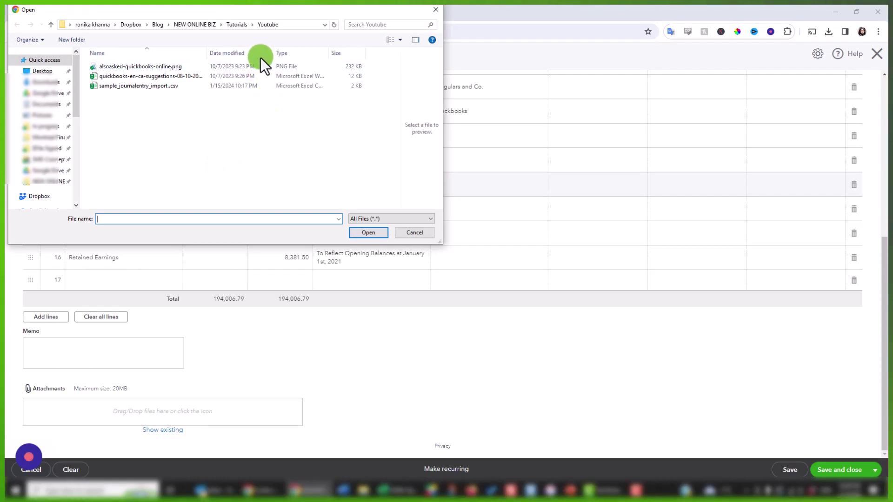
{"action": "left_click", "coordinate": [236, 24]}
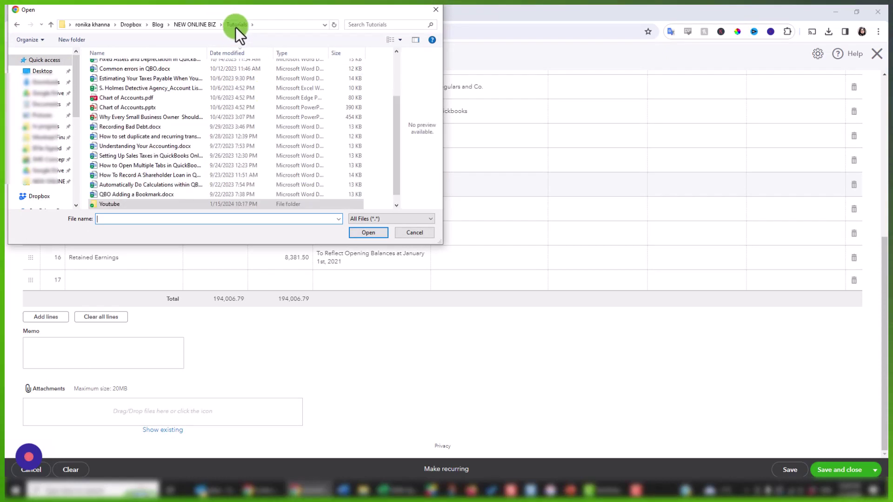
{"action": "left_click", "coordinate": [147, 87]}
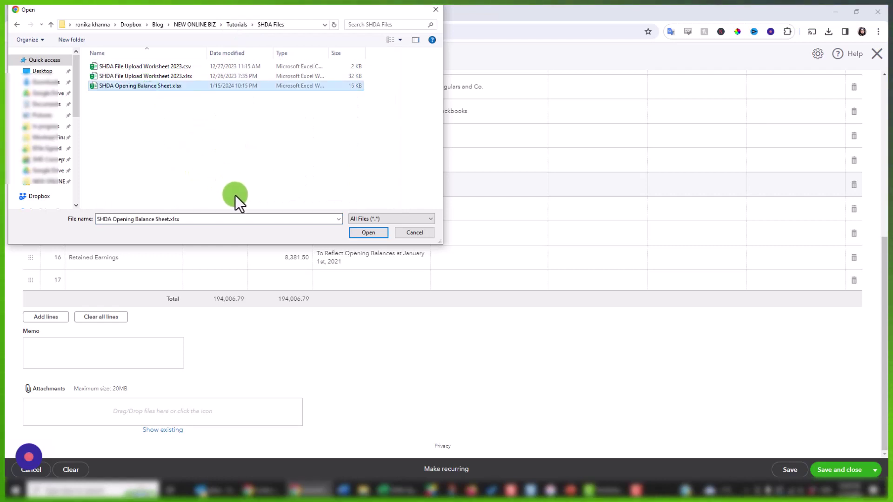
{"action": "left_click", "coordinate": [356, 237]}
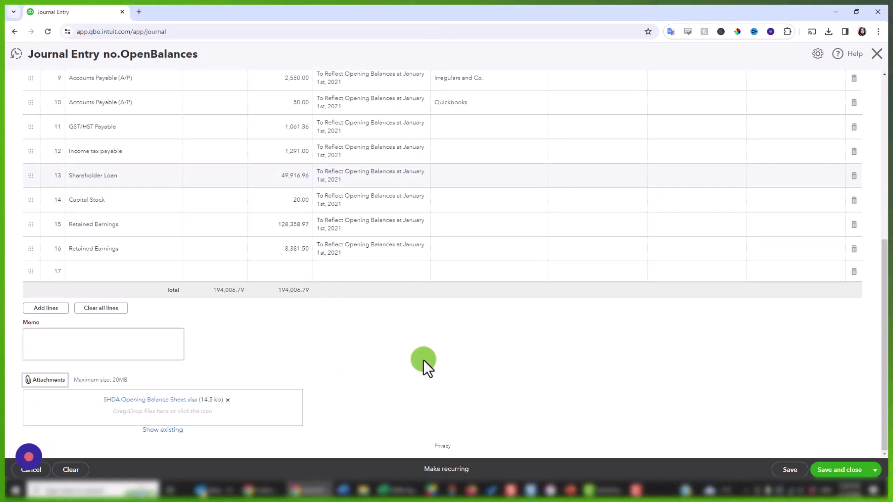
- Check the journal entry's lines and totals once more, and save and close the entry
{"action": "scroll", "coordinate": [423, 360], "scroll_direction": "up", "scroll_amount": 6}
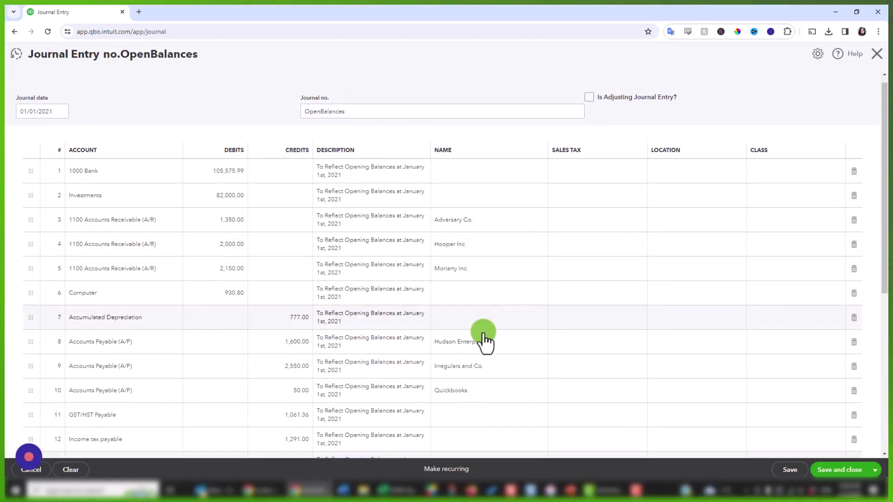
{"action": "scroll", "coordinate": [483, 343], "scroll_direction": "down", "scroll_amount": 6}
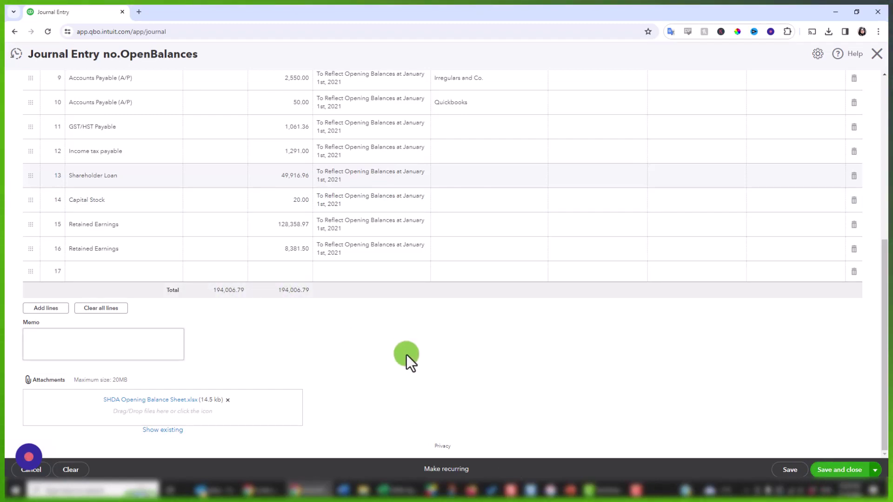
{"action": "scroll", "coordinate": [406, 367], "scroll_direction": "up", "scroll_amount": 2}
{"action": "scroll", "coordinate": [407, 373], "scroll_direction": "up", "scroll_amount": 4}
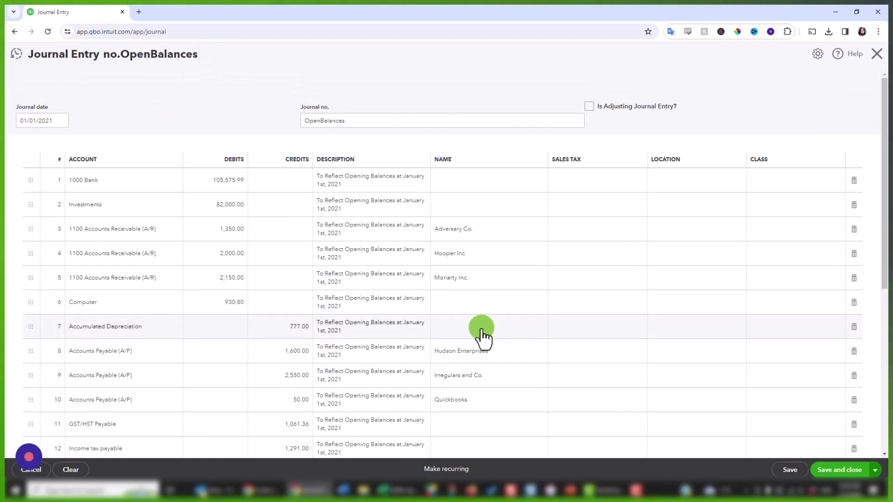
{"action": "scroll", "coordinate": [481, 333], "scroll_direction": "down", "scroll_amount": 6}
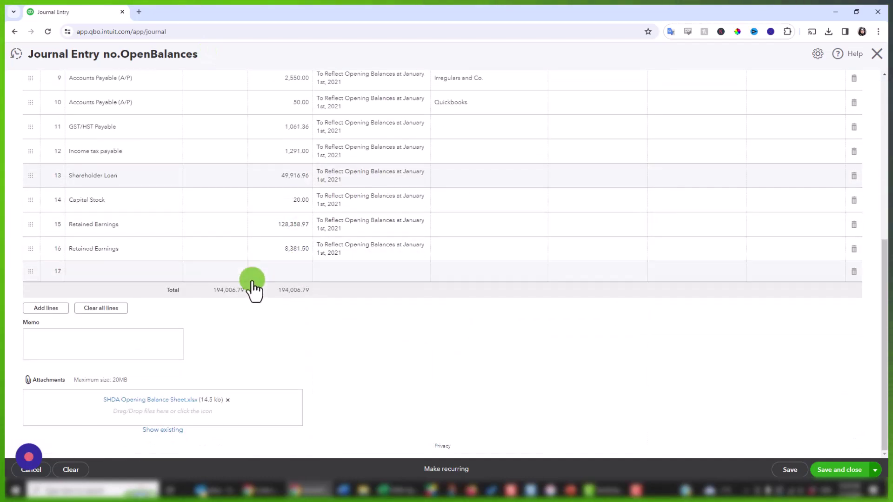
{"action": "scroll", "coordinate": [341, 316], "scroll_direction": "up", "scroll_amount": 4}
{"action": "scroll", "coordinate": [341, 313], "scroll_direction": "down", "scroll_amount": 4}
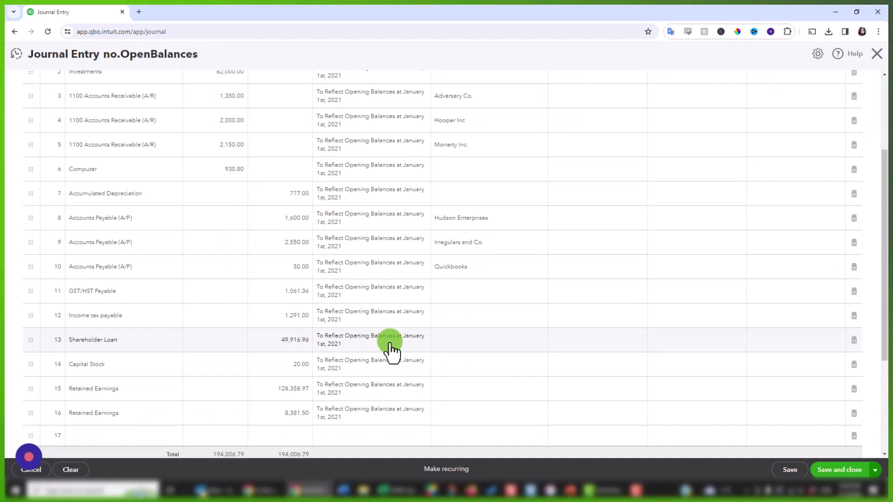
{"action": "left_click", "coordinate": [843, 470]}
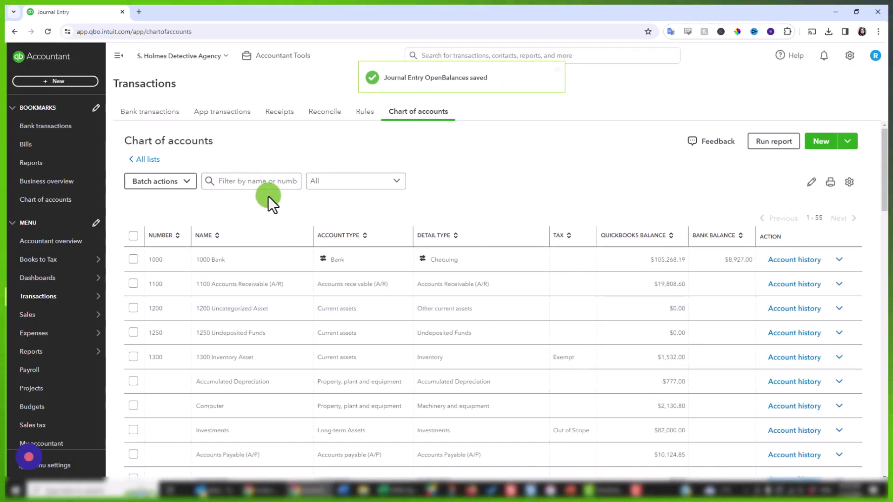
- Open the Balance Sheet report from the favourite reports
{"action": "mouse_move", "coordinate": [69, 356]}
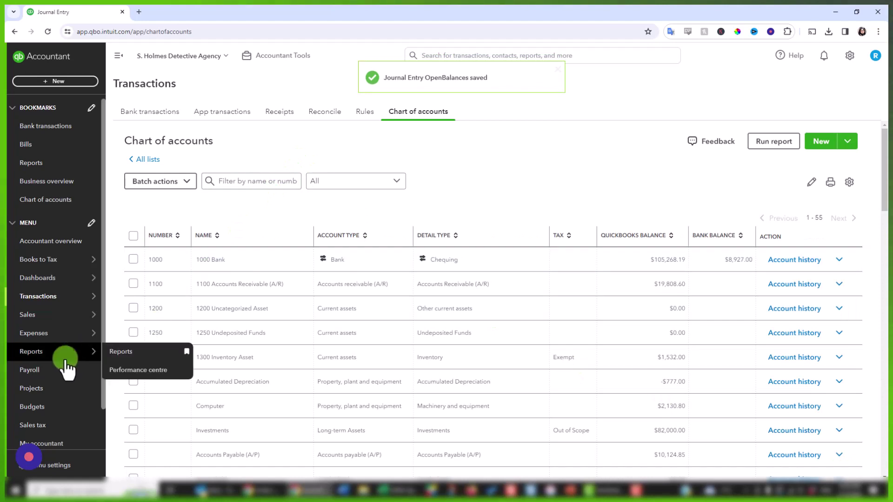
{"action": "left_click", "coordinate": [120, 354]}
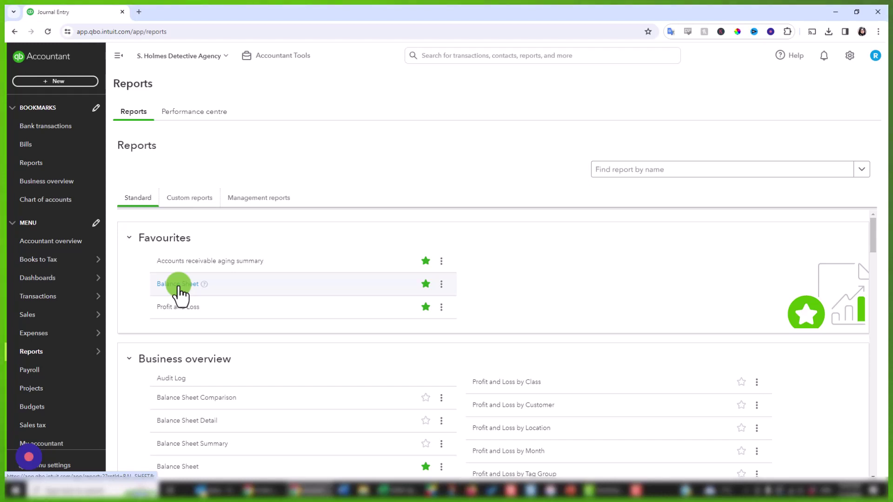
{"action": "left_click", "coordinate": [178, 286]}
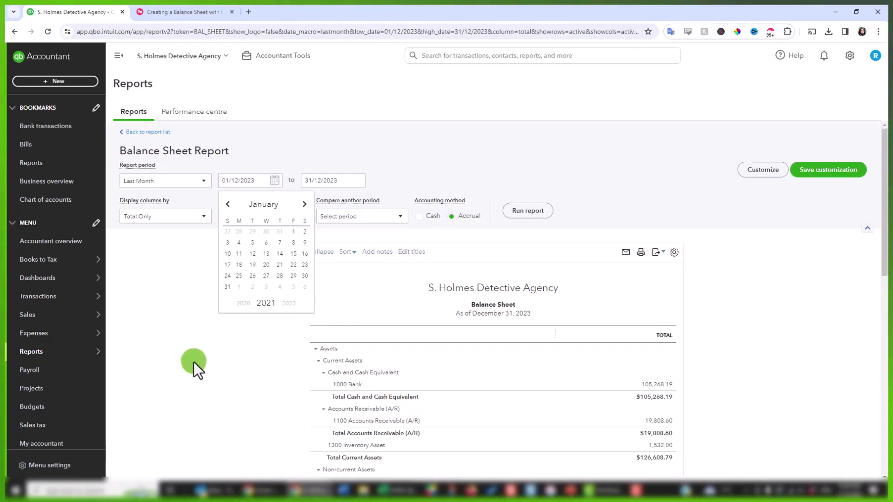
- Set the Balance Sheet report period from 01/01/2021 to 01/01/2021 and run the report
{"action": "left_click", "coordinate": [294, 232]}
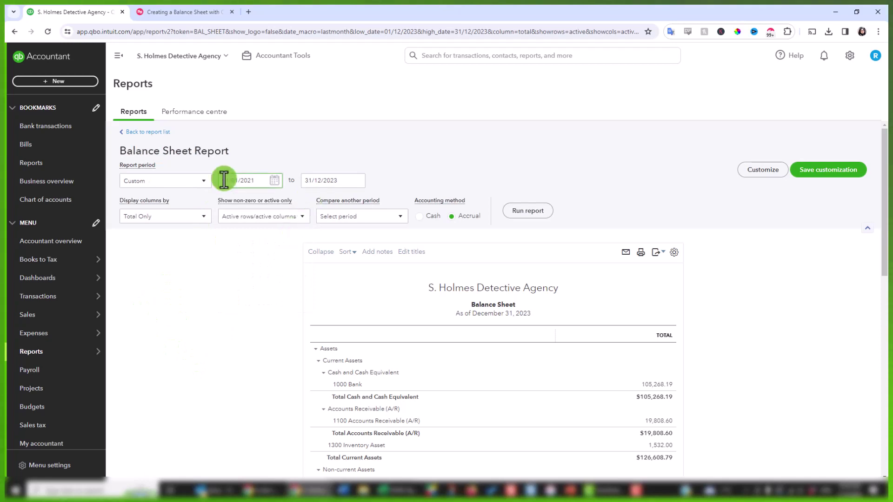
{"action": "left_click_drag", "start_coordinate": [254, 180], "coordinate": [201, 186]}
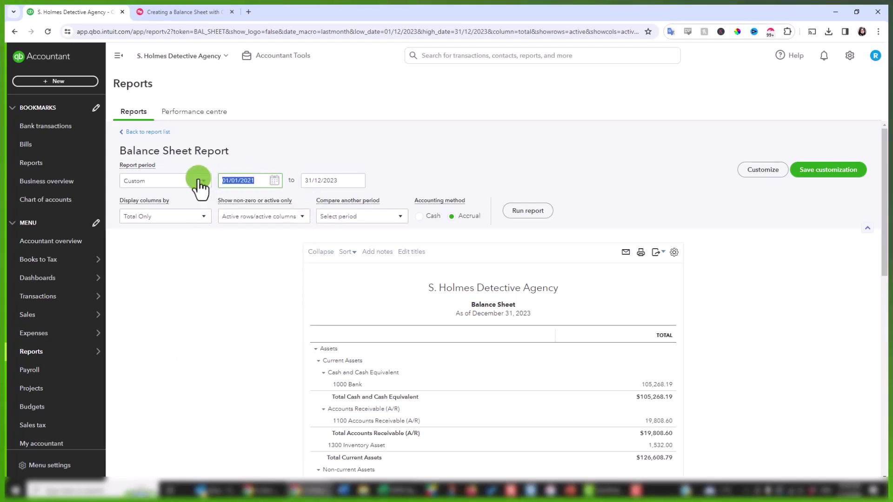
{"action": "left_click", "coordinate": [340, 181]}
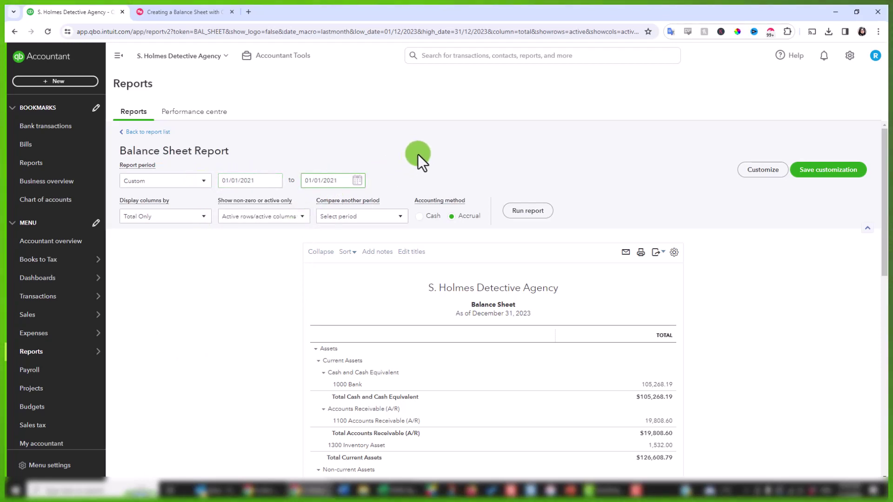
{"action": "left_click", "coordinate": [528, 211]}
- Compare the account balances and Total Assets in the Balance Sheet report with the Excel opening balance sheet
{"action": "scroll", "coordinate": [744, 293], "scroll_direction": "down", "scroll_amount": 2}
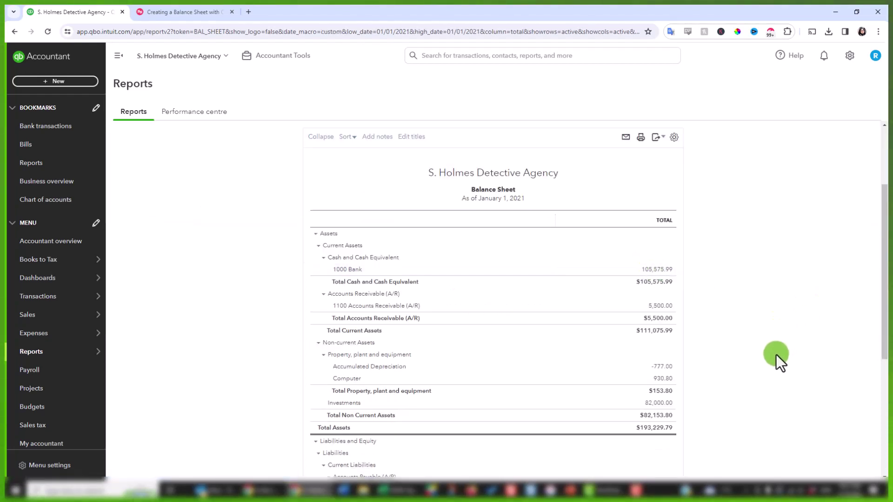
{"action": "scroll", "coordinate": [776, 359], "scroll_direction": "down", "scroll_amount": 1}
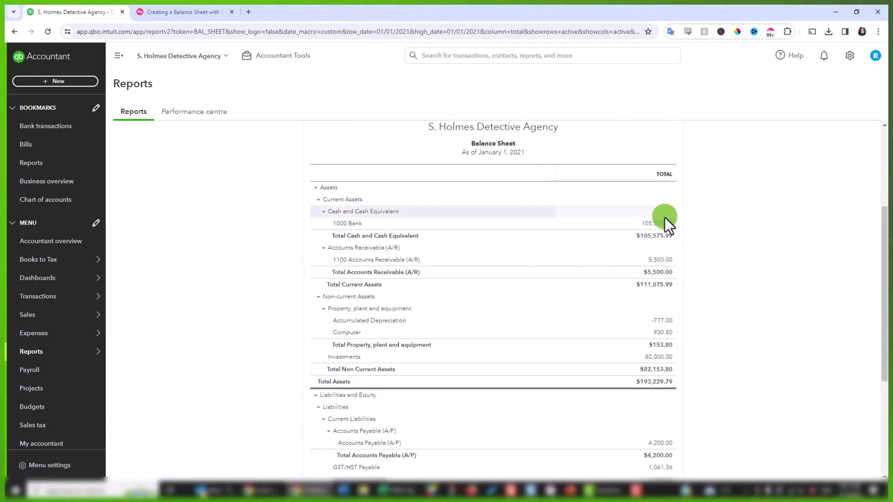
{"action": "scroll", "coordinate": [653, 305], "scroll_direction": "down", "scroll_amount": 3}
{"action": "scroll", "coordinate": [664, 196], "scroll_direction": "up", "scroll_amount": 2}
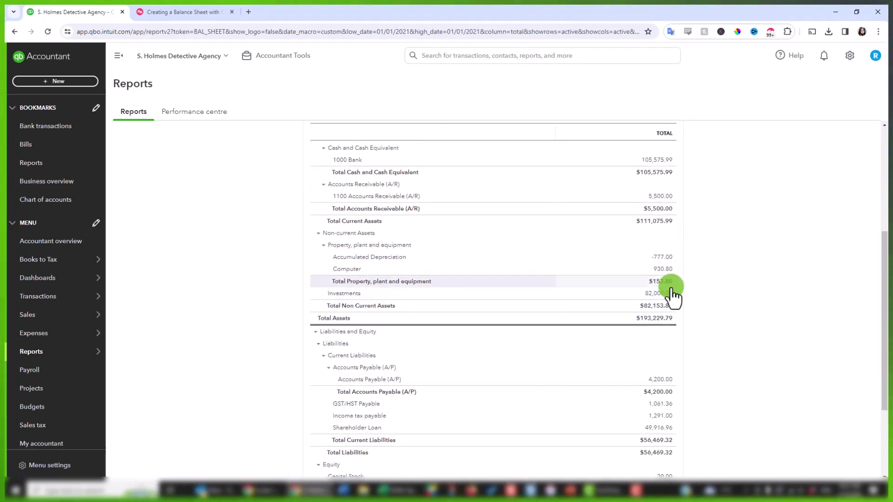
{"action": "left_click", "coordinate": [385, 490]}
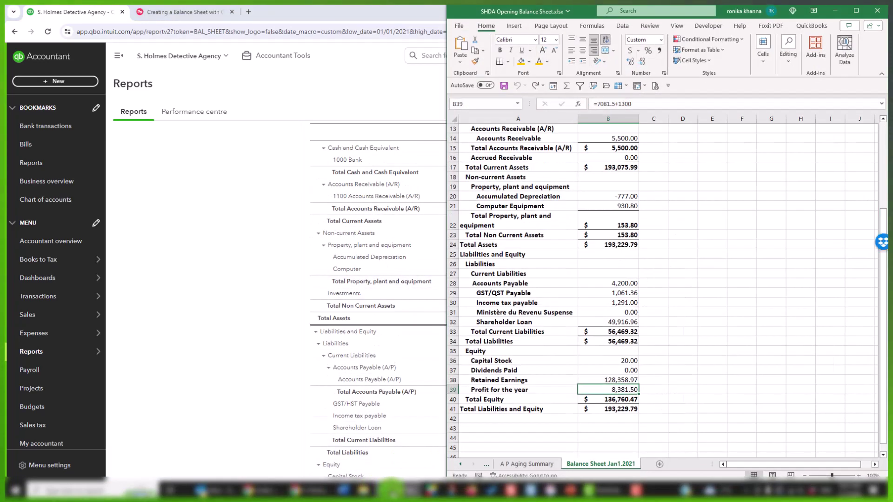
{"action": "left_click", "coordinate": [623, 245]}
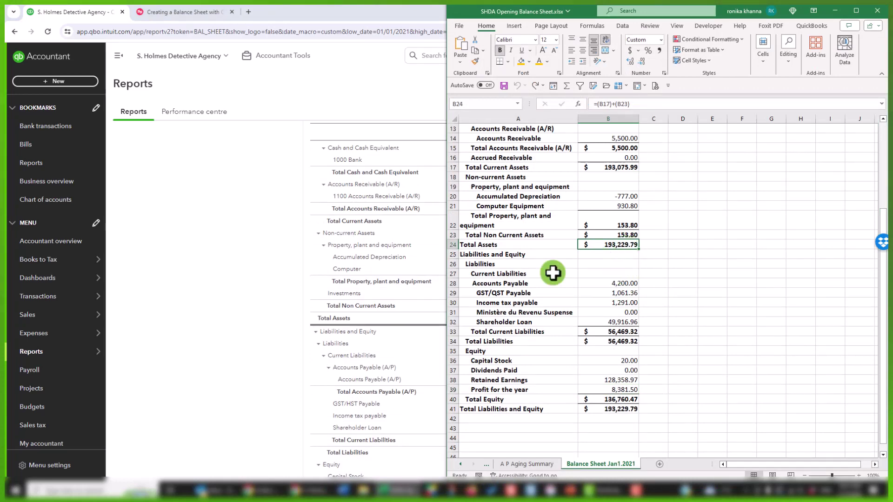
{"action": "left_click", "coordinate": [242, 228]}
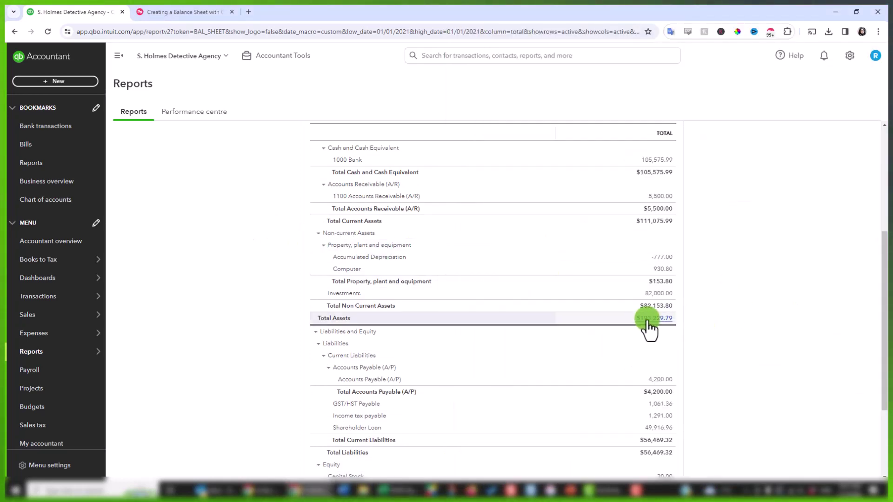
- Review the liabilities and equity accounts and their totals in the Balance Sheet report
{"action": "scroll", "coordinate": [718, 351], "scroll_direction": "down", "scroll_amount": 2}
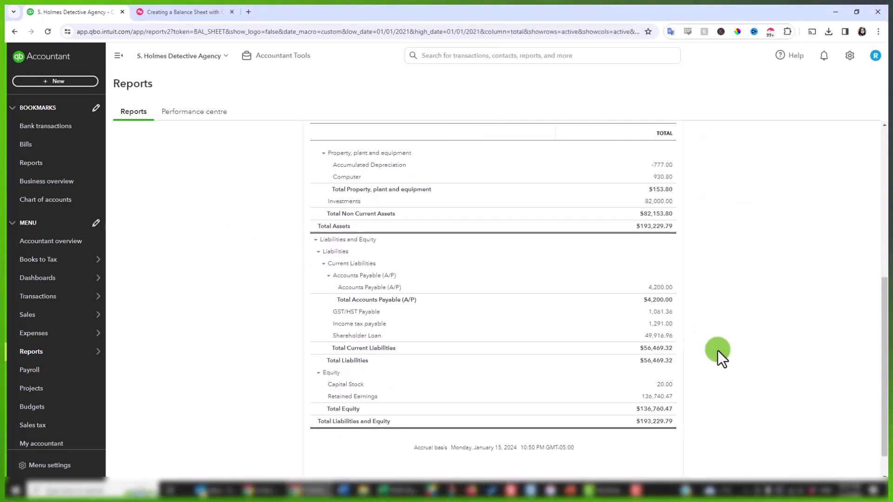
{"action": "scroll", "coordinate": [718, 350], "scroll_direction": "down", "scroll_amount": 1}
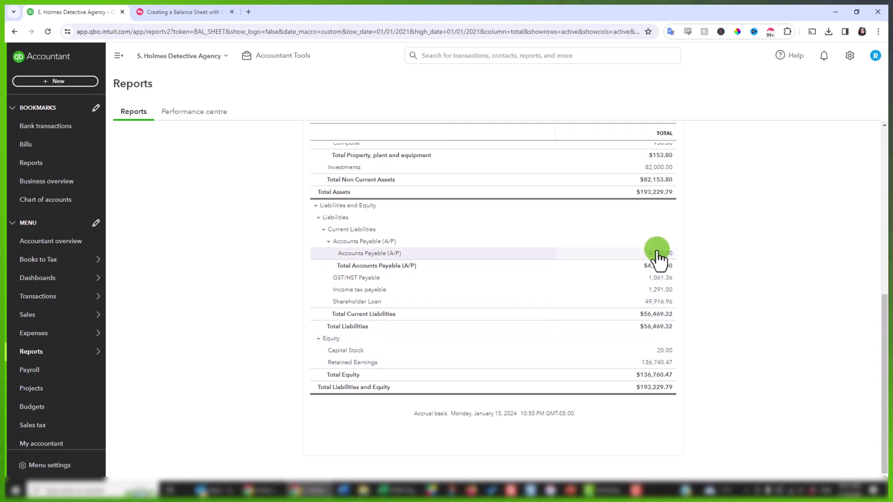
{"action": "scroll", "coordinate": [707, 335], "scroll_direction": "up", "scroll_amount": 8}
- Open the Accounts receivable aging summary from the favourite reports and run it as of 01/01/2021
{"action": "mouse_move", "coordinate": [79, 337]}
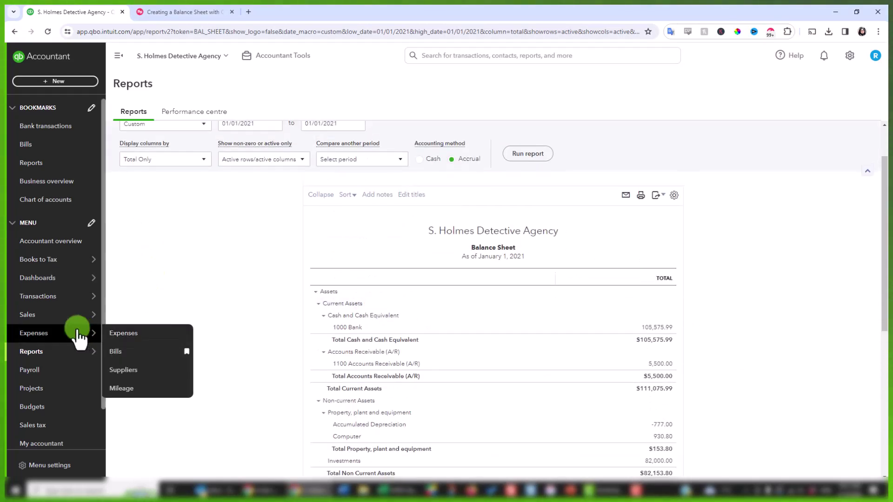
{"action": "left_click", "coordinate": [79, 359]}
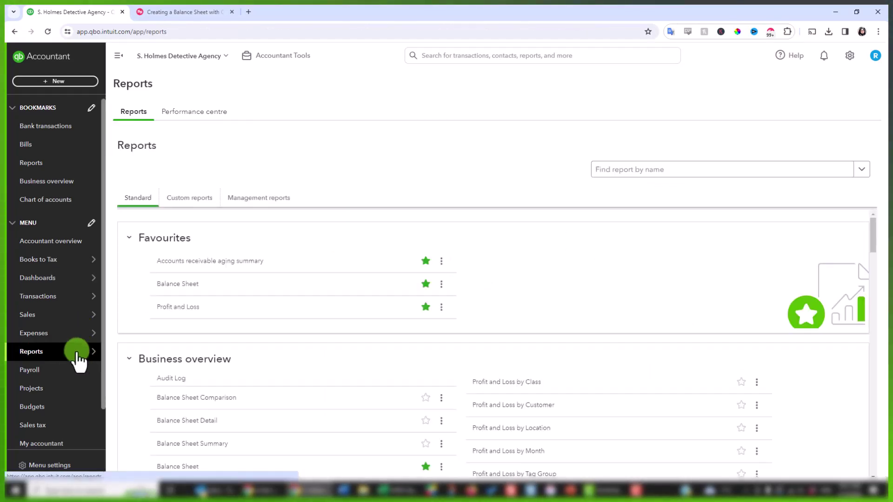
{"action": "left_click", "coordinate": [203, 263]}
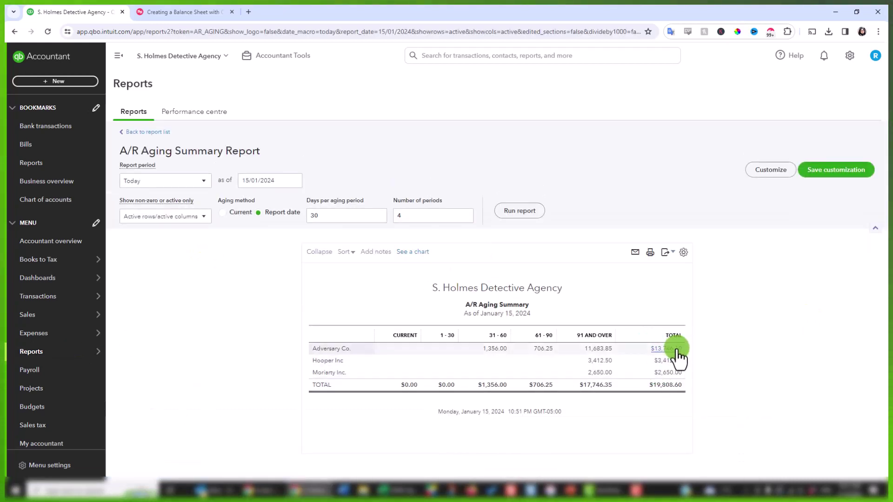
{"action": "left_click", "coordinate": [198, 184]}
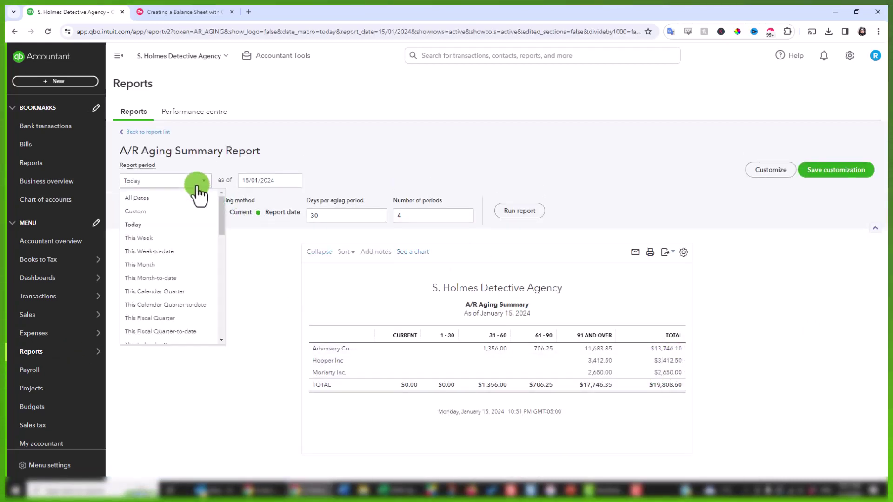
{"action": "left_click", "coordinate": [273, 181]}
{"action": "type", "text": "01/01/2021"}
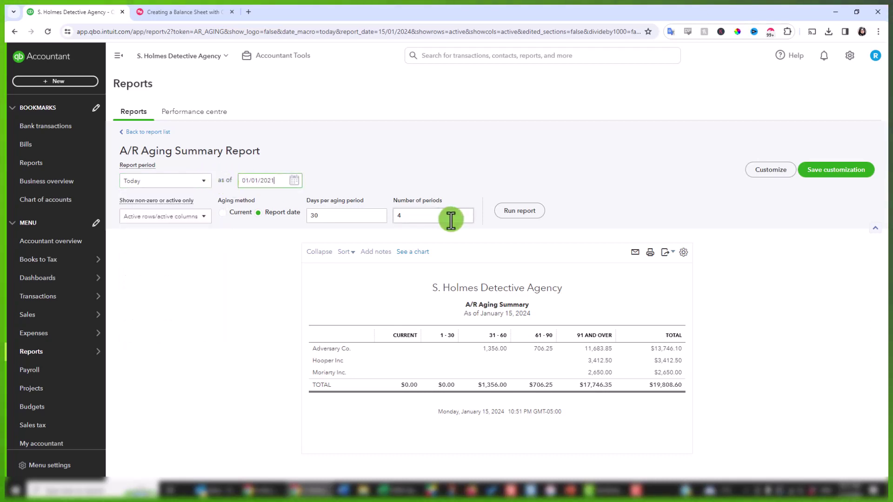
{"action": "left_click", "coordinate": [519, 211]}
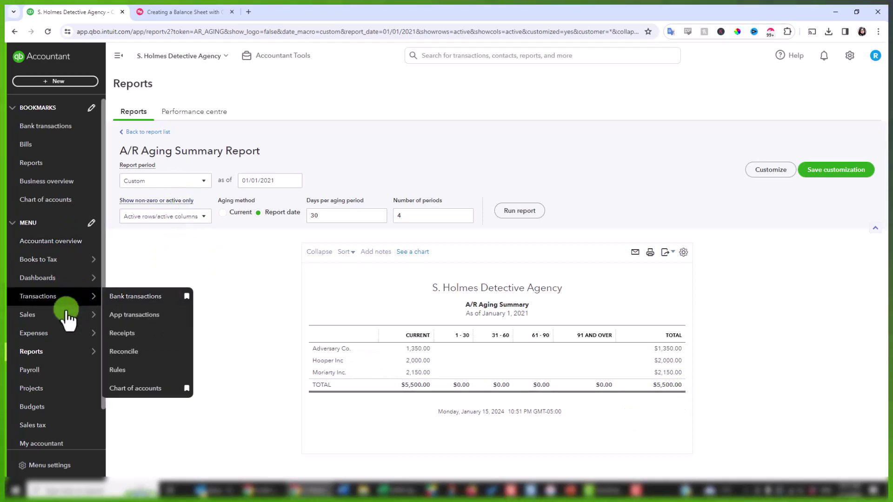
- Open the Accounts payable aging summary from the What you owe reports and run it as of 01/01/2021
{"action": "left_click", "coordinate": [55, 356]}
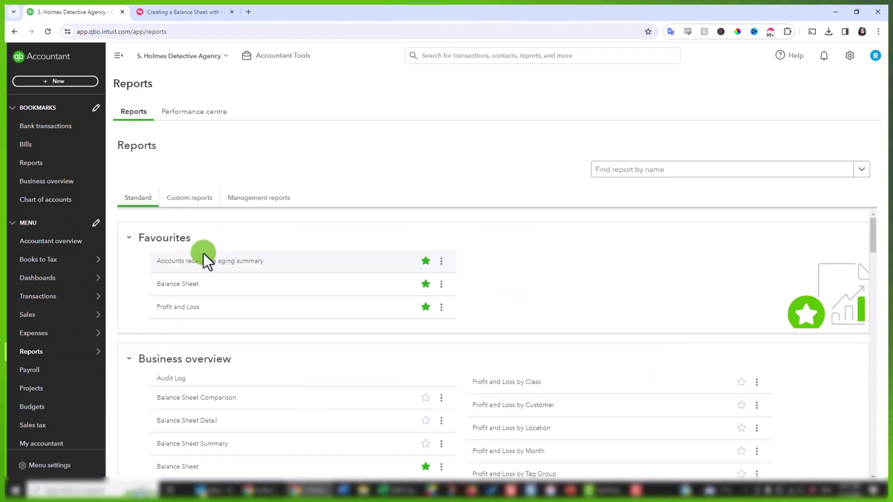
{"action": "scroll", "coordinate": [239, 311], "scroll_direction": "down", "scroll_amount": 15}
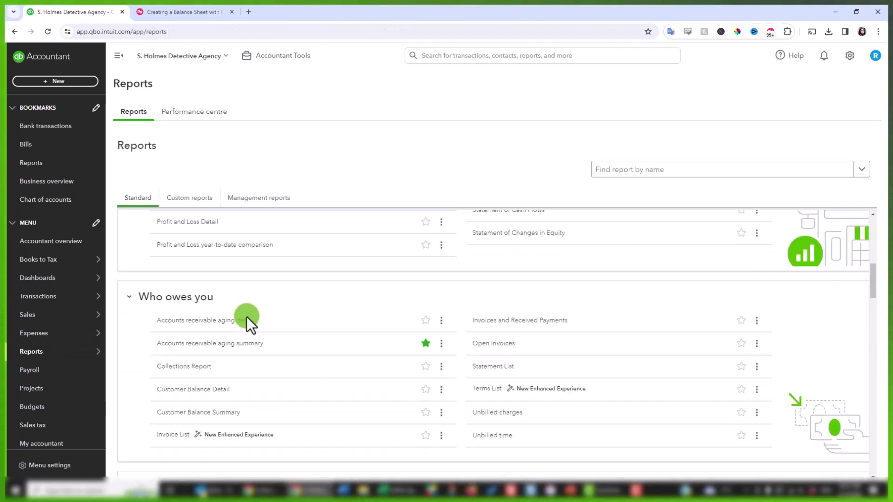
{"action": "scroll", "coordinate": [247, 317], "scroll_direction": "down", "scroll_amount": 3}
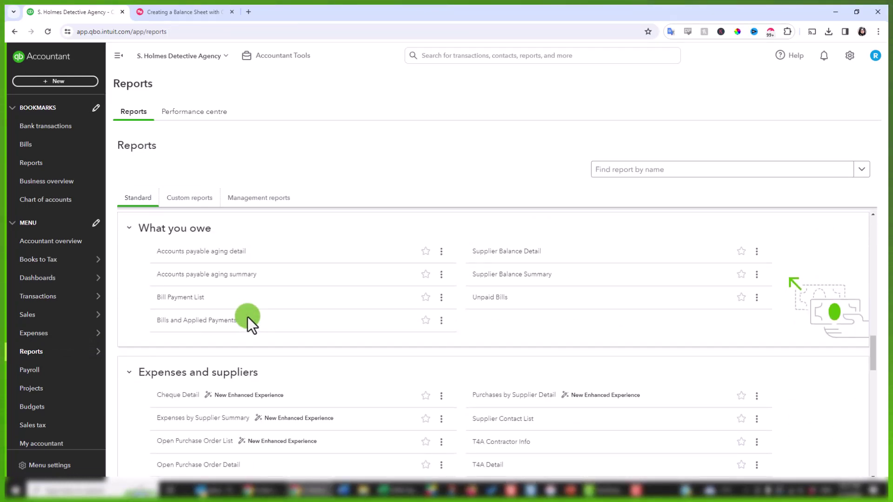
{"action": "left_click", "coordinate": [220, 275]}
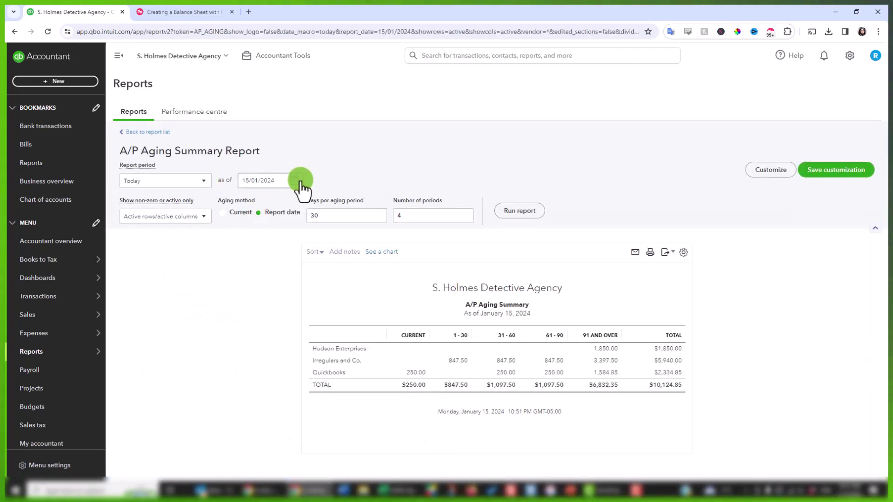
{"action": "left_click", "coordinate": [283, 182]}
{"action": "type", "text": "01/01/2021"}
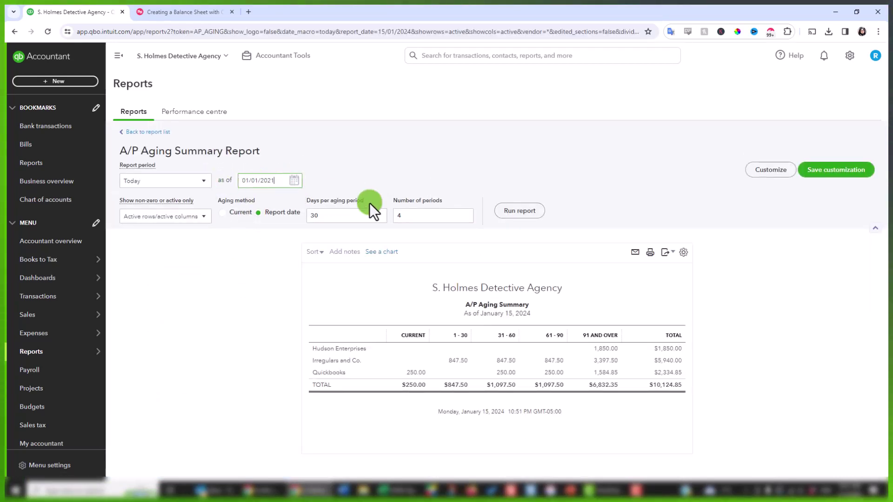
{"action": "left_click", "coordinate": [502, 210]}
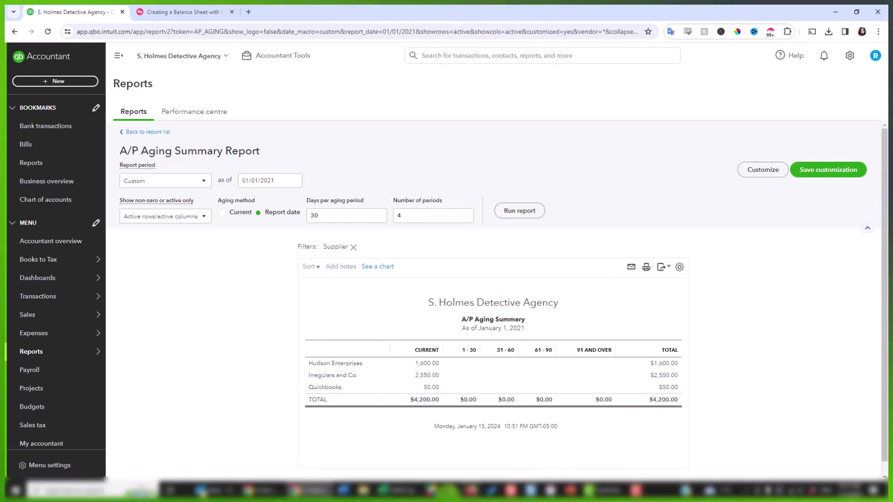
- Switch to the Excel opening balance workbook and compare its A P Aging Summary total with the QuickBooks A/P report
{"action": "left_click", "coordinate": [385, 490]}
{"action": "left_click", "coordinate": [530, 464]}
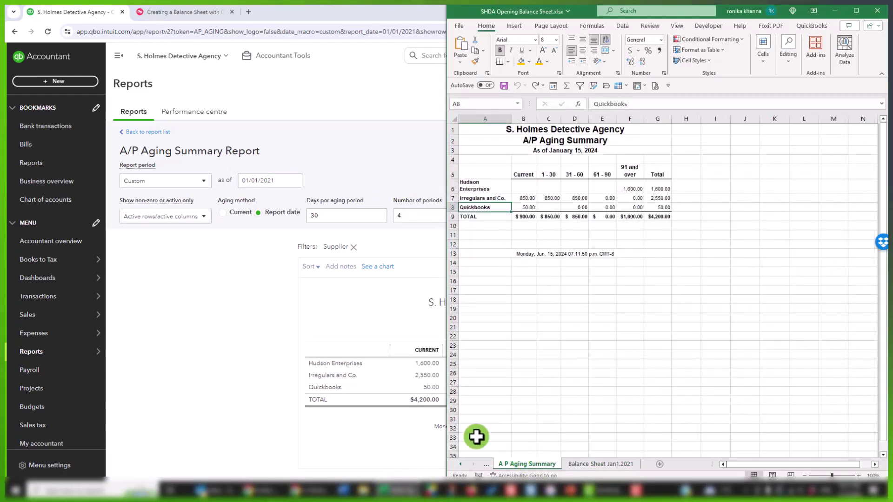
{"action": "left_click", "coordinate": [656, 217]}
{"action": "left_click", "coordinate": [285, 281]}
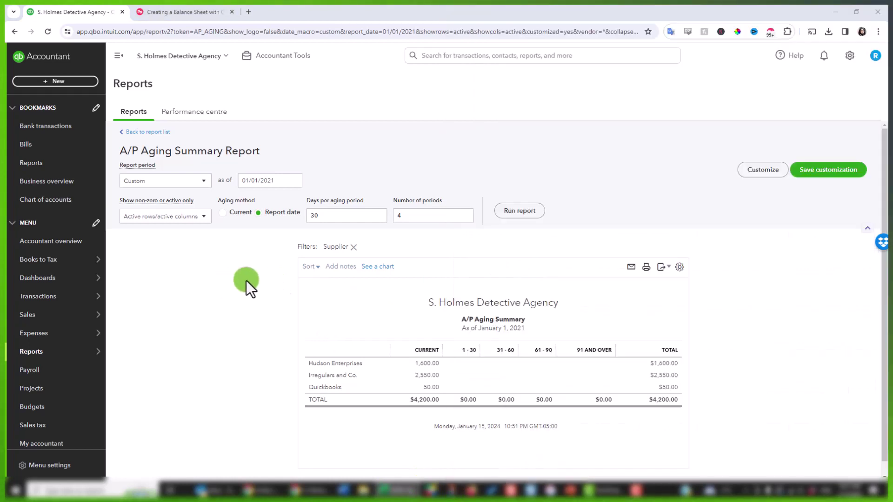